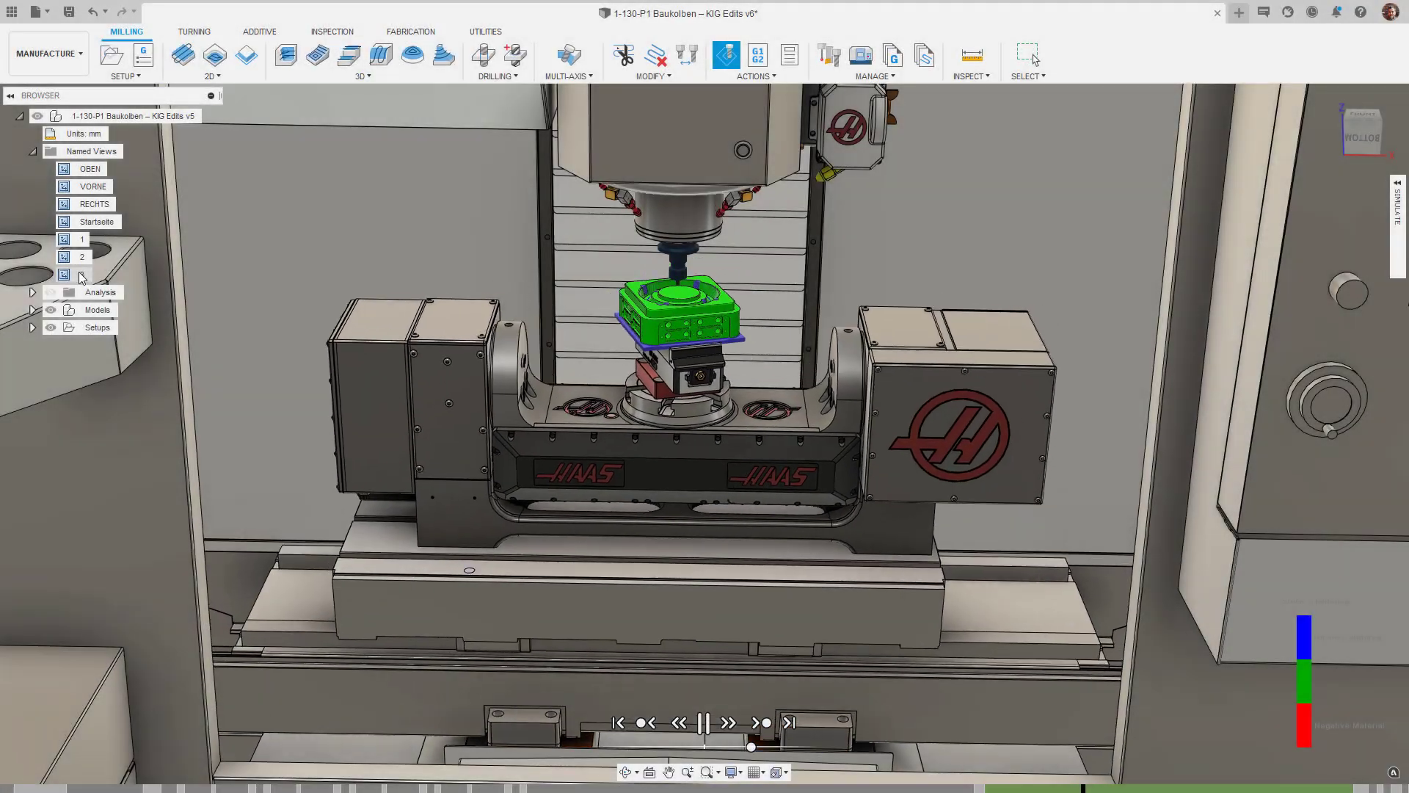
Jump to the saved rotary table close-up and browse the Machine Library's machine entries.
{"action": "double_click", "coordinate": [82, 275]}
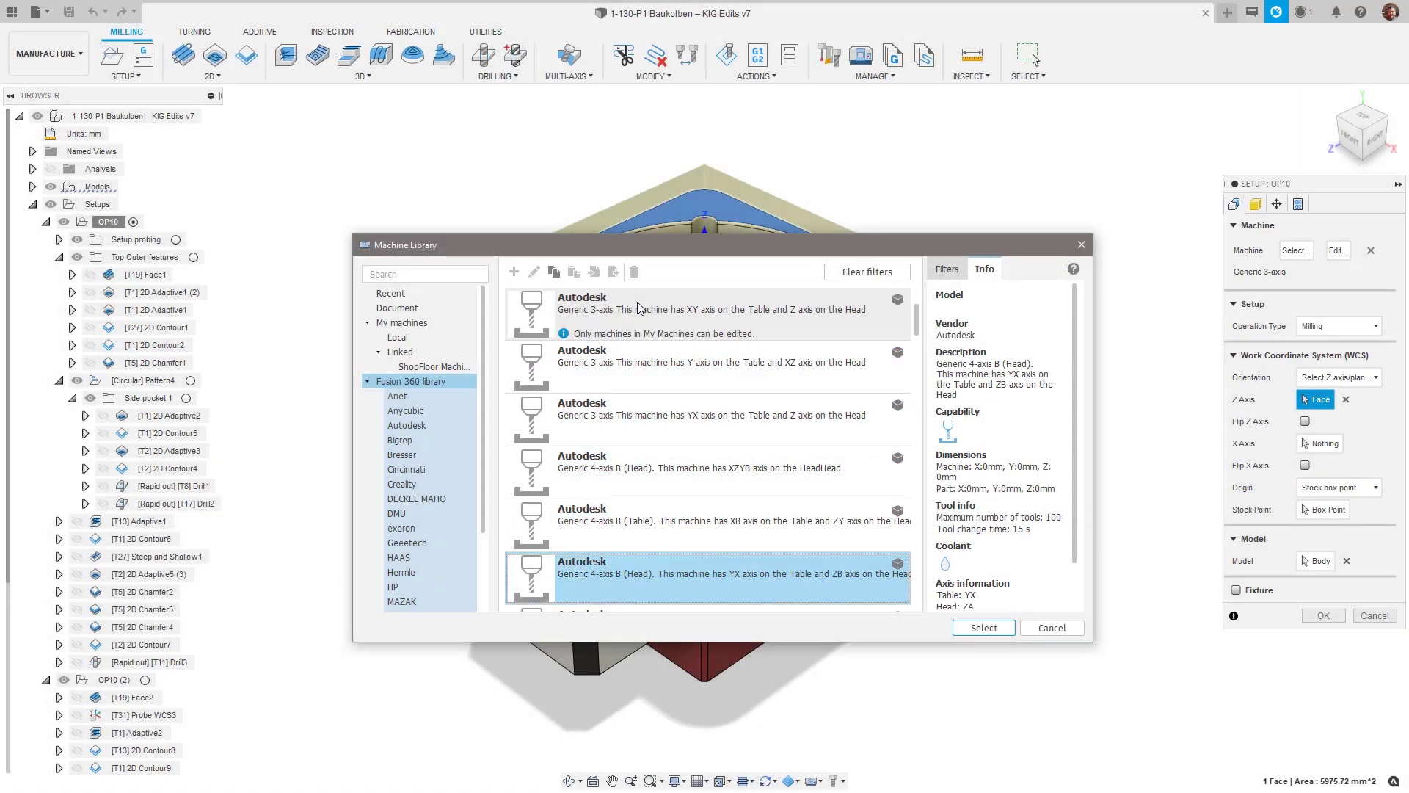
{"action": "key", "text": "Down"}
{"action": "key", "text": "Down"}
{"action": "key", "text": "Down"}
{"action": "key", "text": "Down"}
{"action": "key", "text": "Down"}
{"action": "key", "text": "Down"}
{"action": "key", "text": "Down"}
{"action": "key", "text": "Down"}
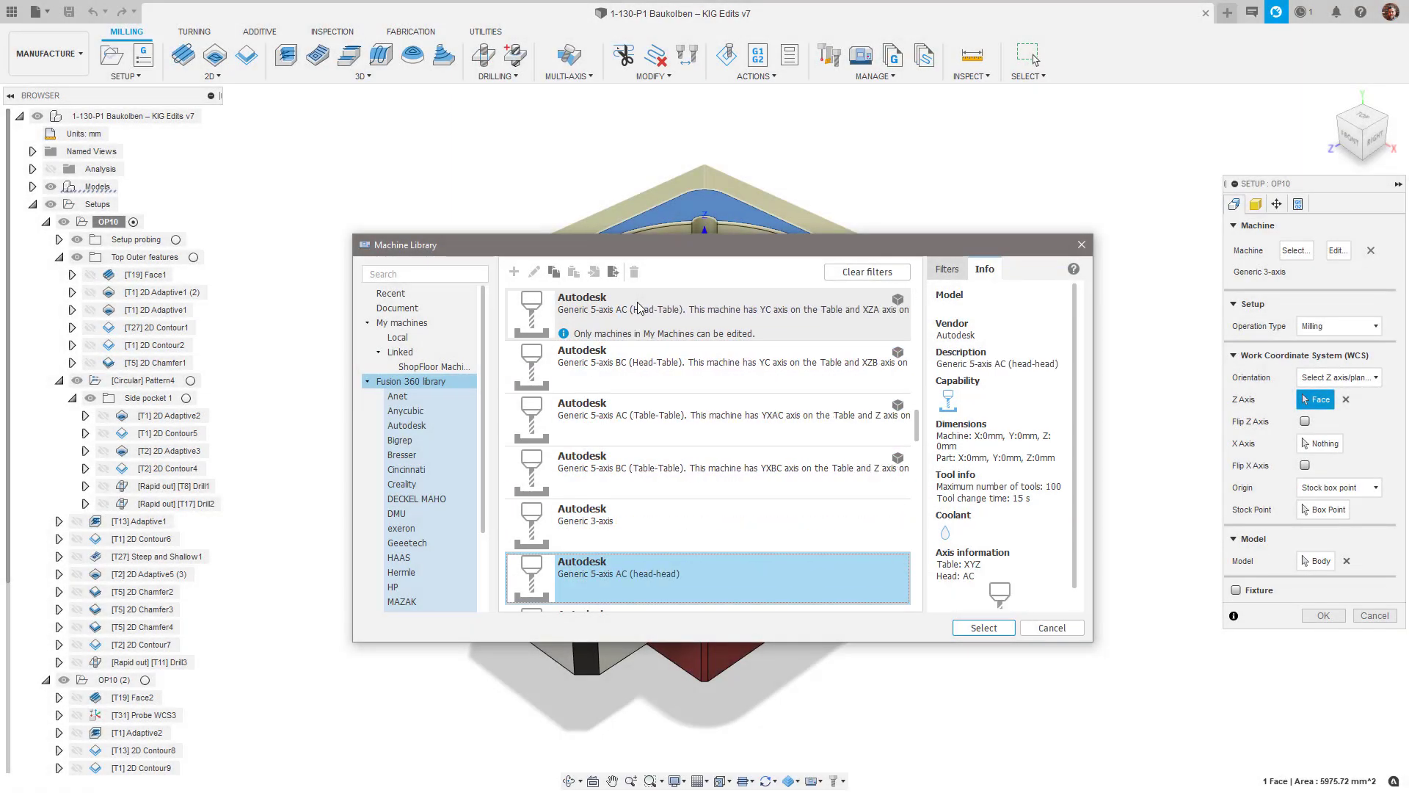
{"action": "key", "text": "Down"}
{"action": "key", "text": "Down"}
{"action": "key", "text": "Down"}
{"action": "key", "text": "Down"}
{"action": "key", "text": "Down"}
{"action": "key", "text": "Down"}
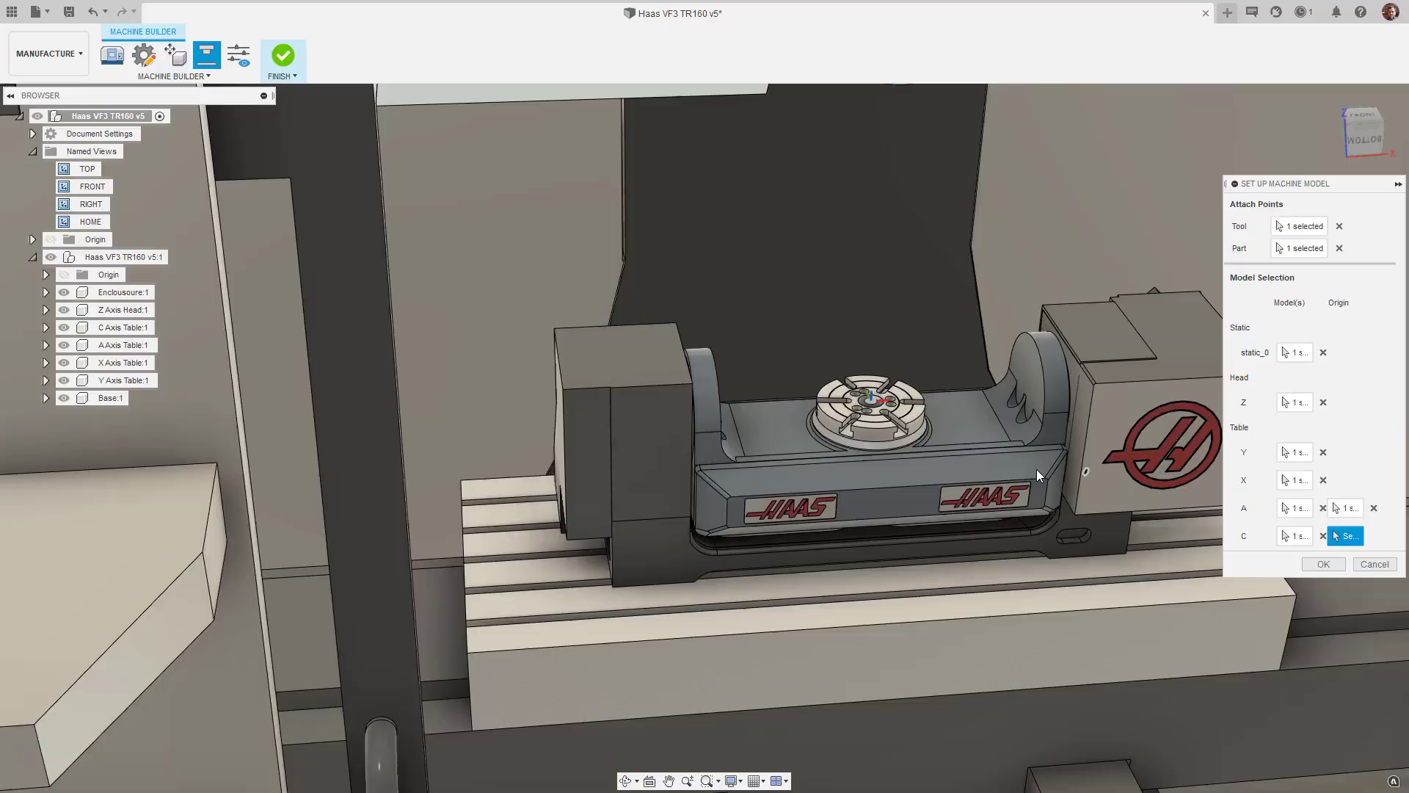
Confirm the VF3 TR160 assignments, jog the A and Y axes, then open the 5axis sample in Machine Builder.
{"action": "left_click", "coordinate": [1323, 563]}
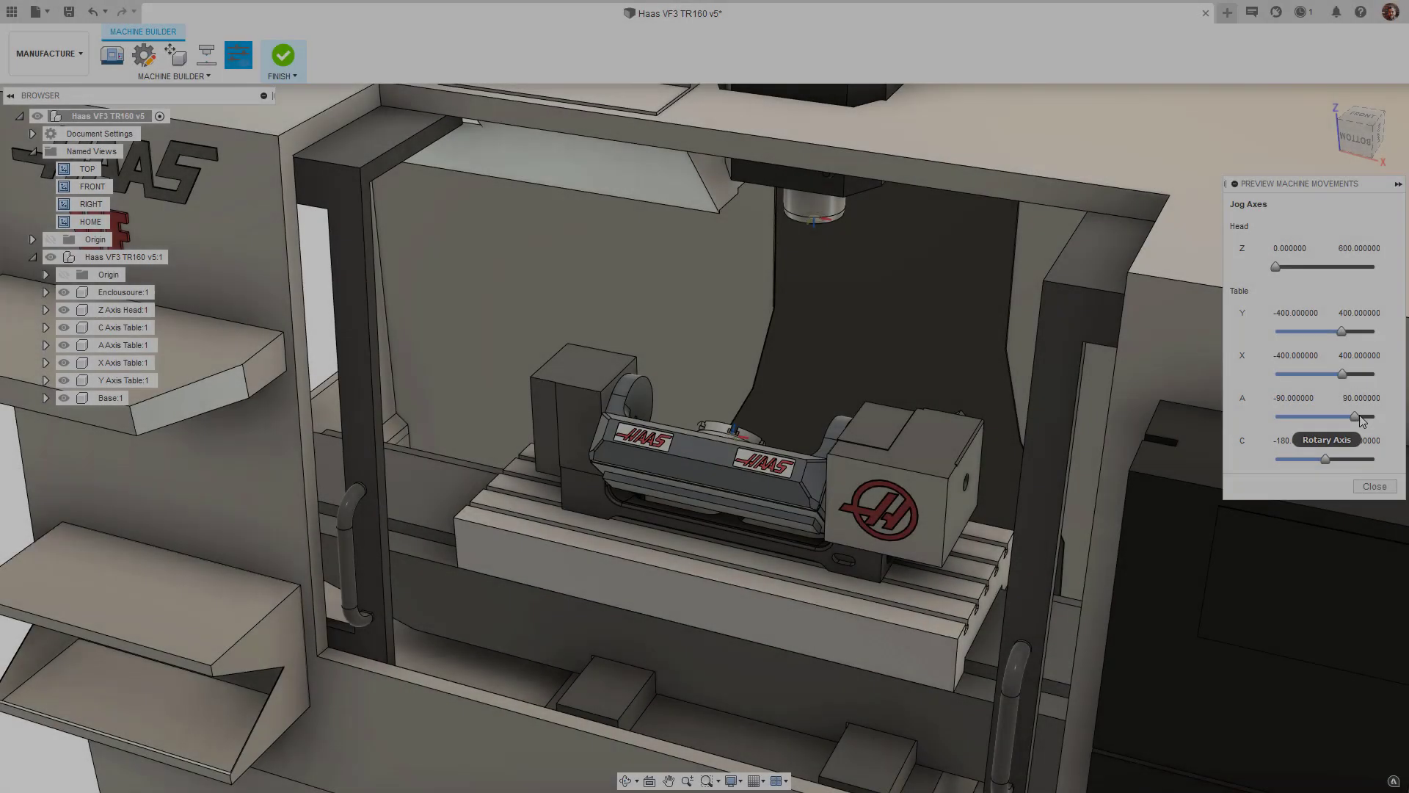
{"action": "mouse_move", "coordinate": [1326, 417]}
{"action": "left_mouse_down"}
{"action": "mouse_move", "coordinate": [1337, 423]}
{"action": "mouse_move", "coordinate": [1303, 459]}
{"action": "mouse_move", "coordinate": [1311, 416]}
{"action": "left_mouse_up"}
{"action": "left_click_drag", "start_coordinate": [1341, 334], "coordinate": [1345, 334]}
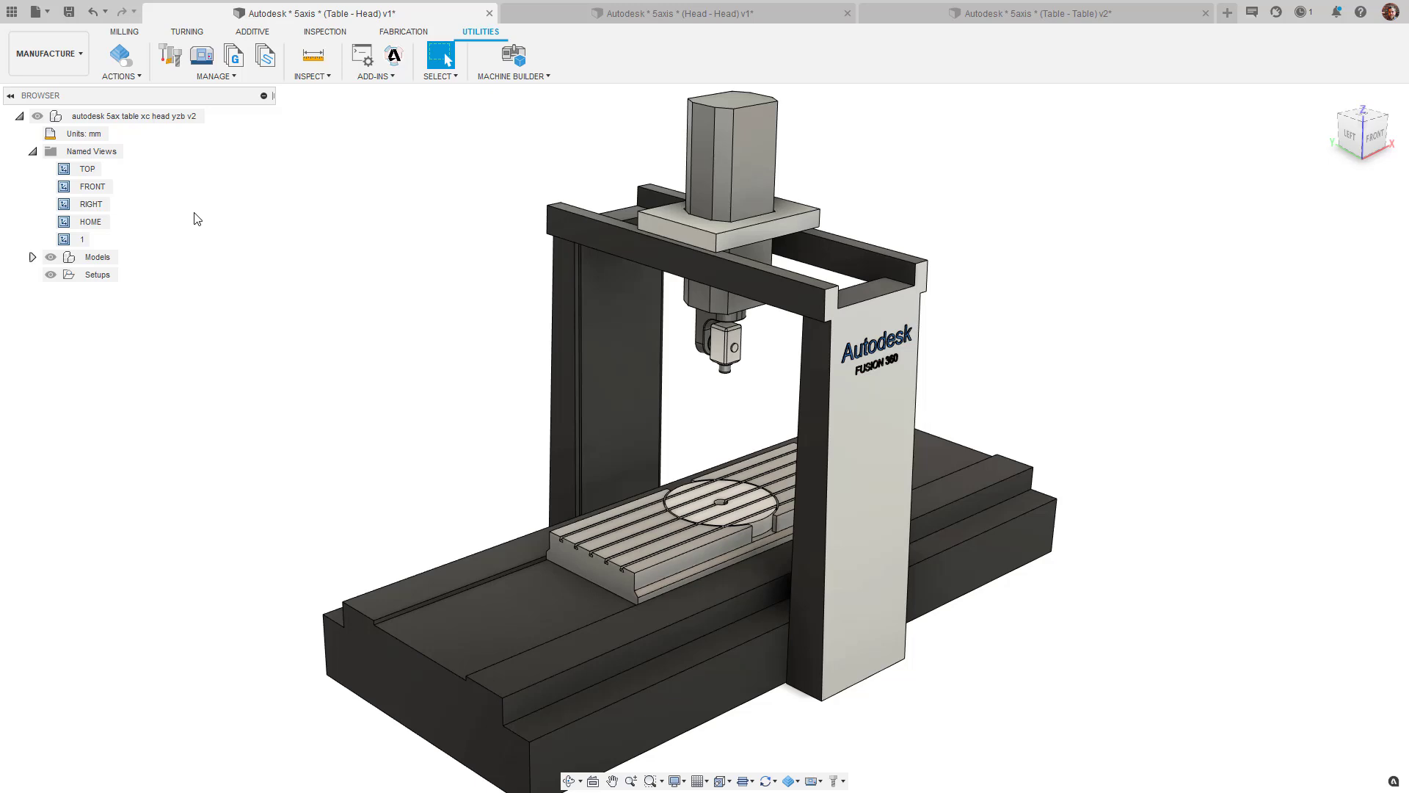
{"action": "double_click", "coordinate": [80, 239]}
{"action": "left_click", "coordinate": [505, 68]}
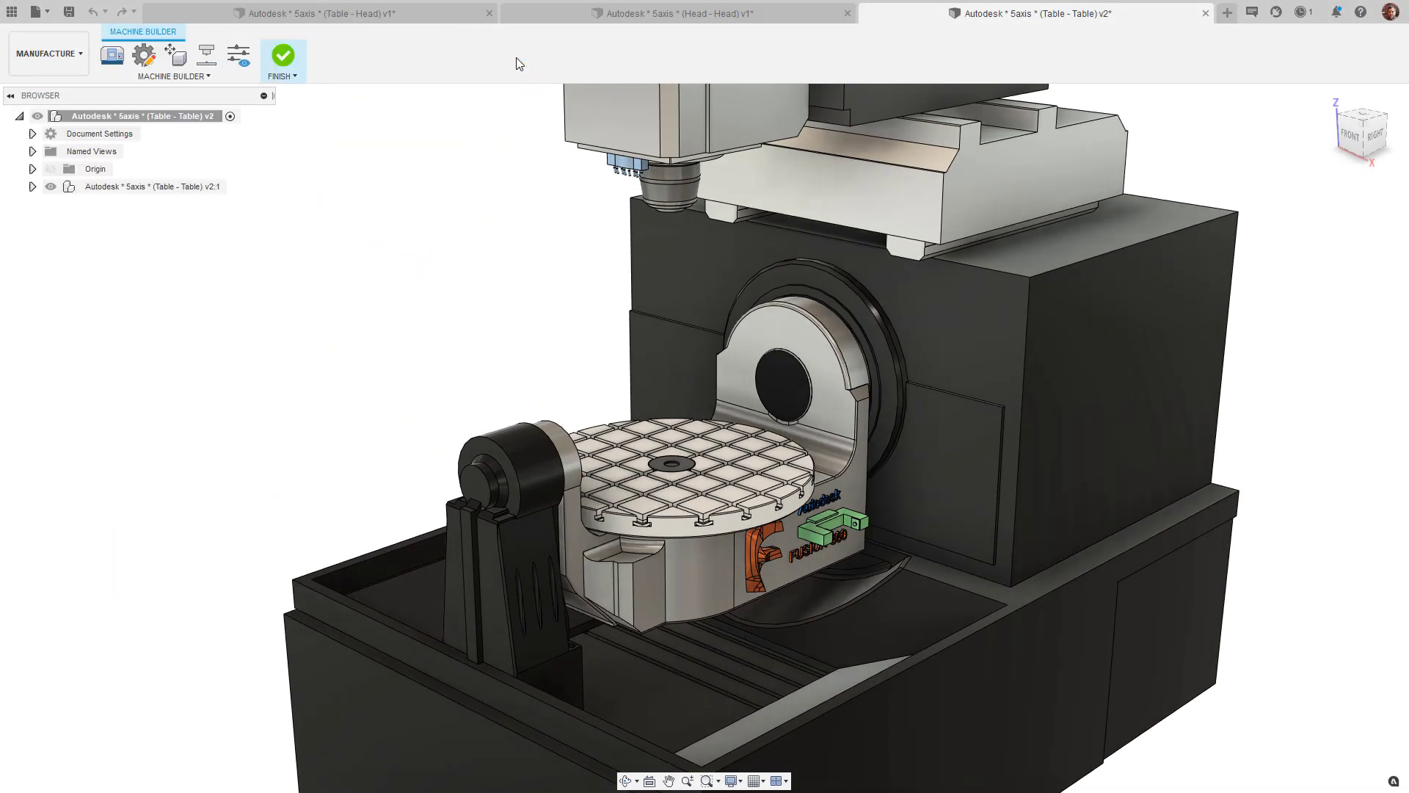
Preview the Table-Table machine's movements by jogging its Y, X, Z and B axes.
{"action": "left_click", "coordinate": [239, 55]}
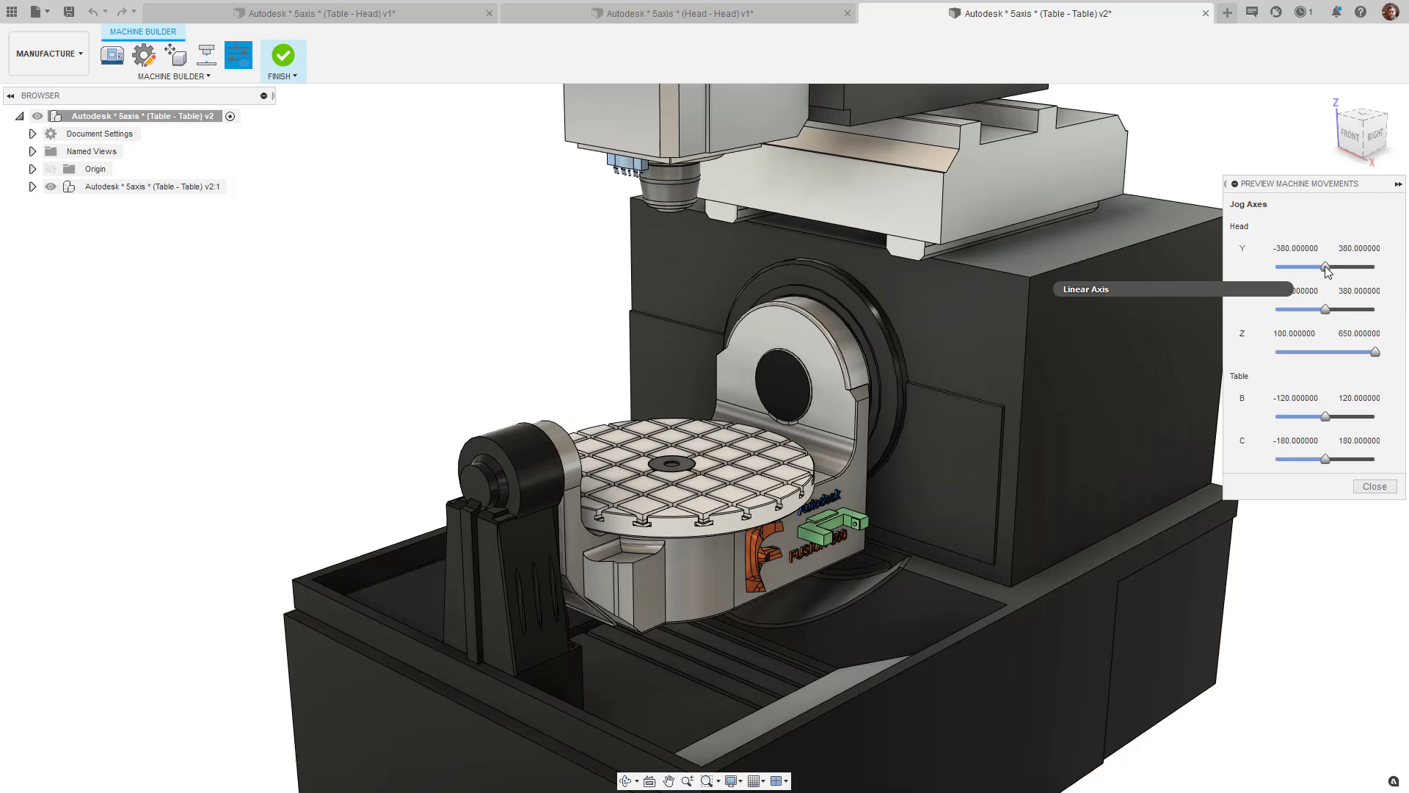
{"action": "left_click_drag", "start_coordinate": [1326, 266], "coordinate": [1318, 309]}
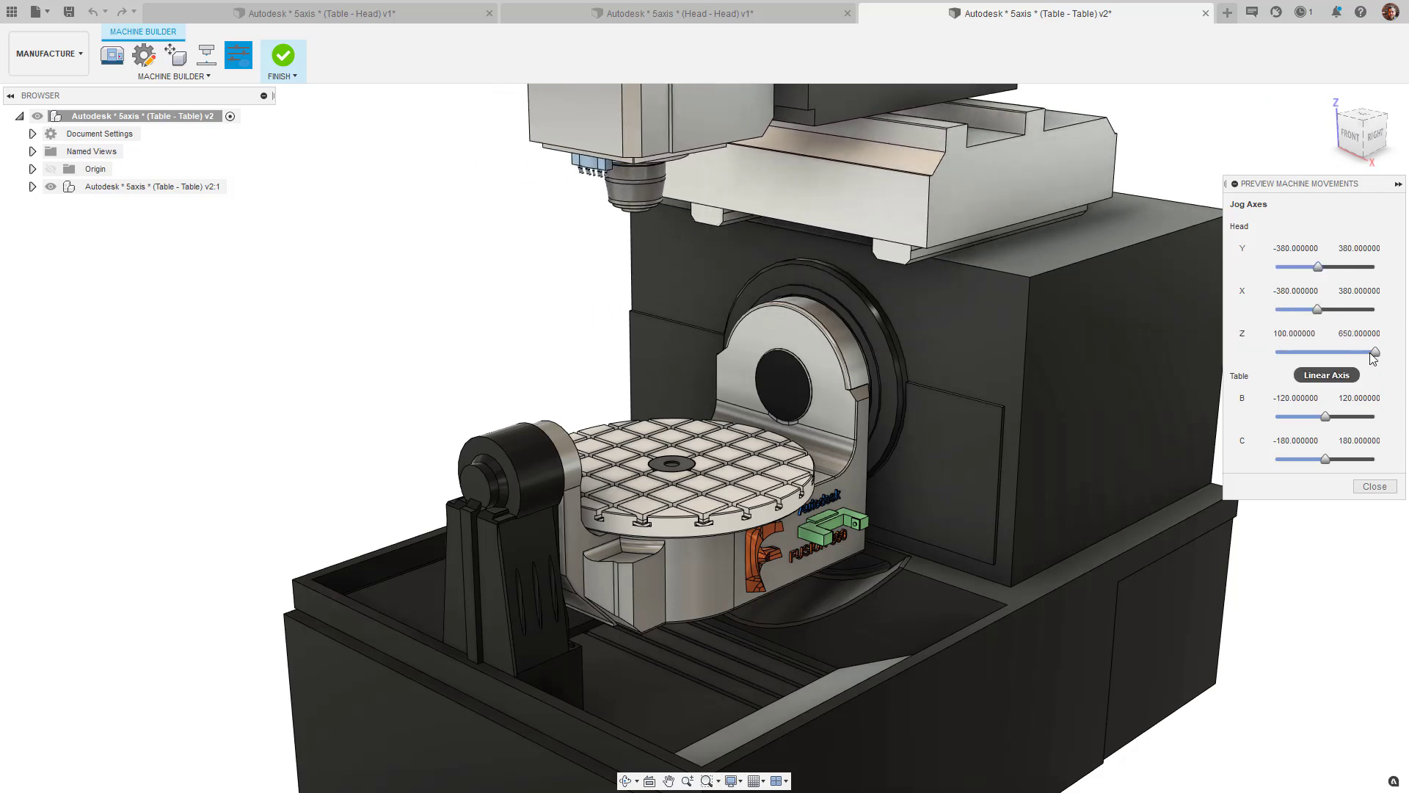
{"action": "mouse_move", "coordinate": [1375, 351]}
{"action": "left_mouse_down"}
{"action": "mouse_move", "coordinate": [1317, 346]}
{"action": "mouse_move", "coordinate": [1351, 352]}
{"action": "left_mouse_up"}
{"action": "left_click_drag", "start_coordinate": [1325, 416], "coordinate": [1313, 460]}
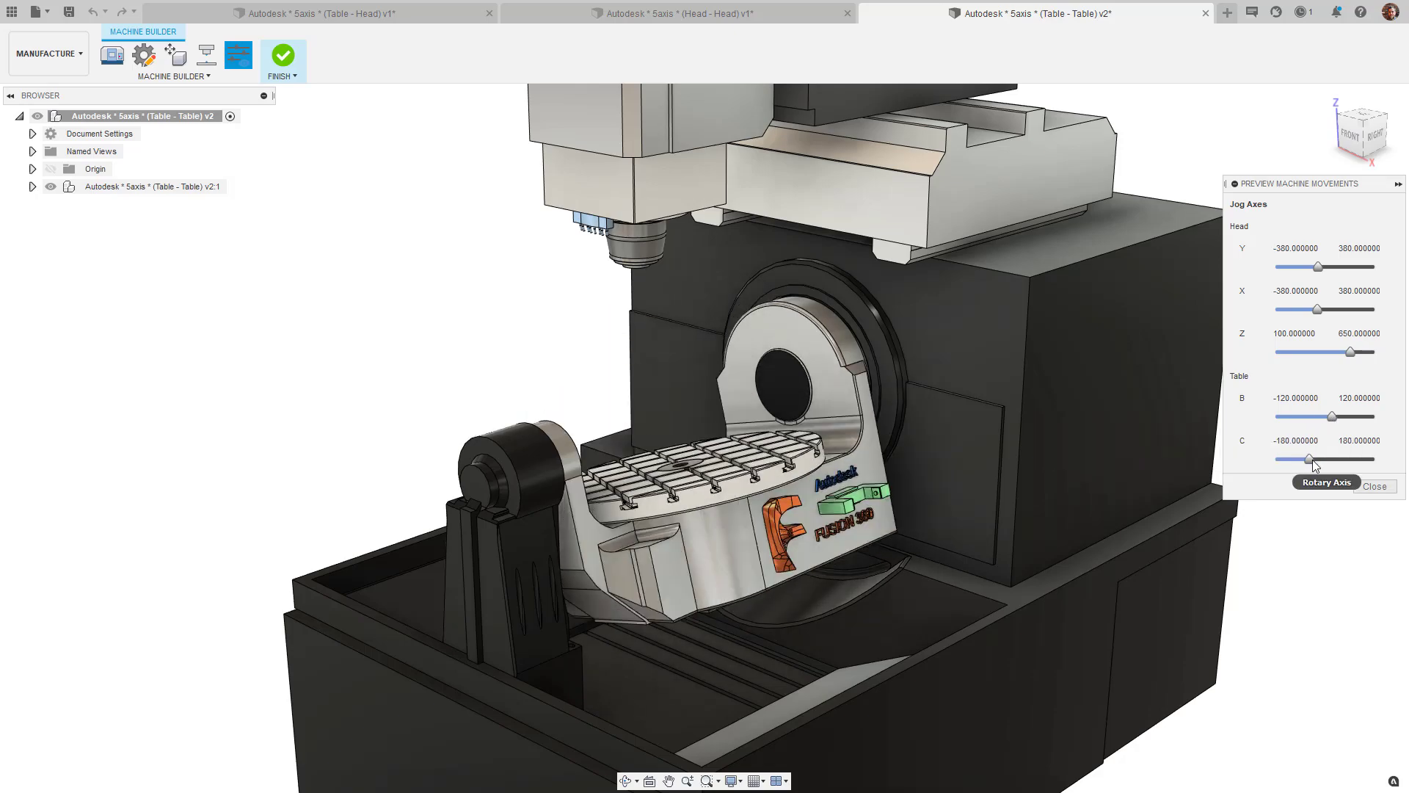
{"action": "left_click", "coordinate": [1374, 486]}
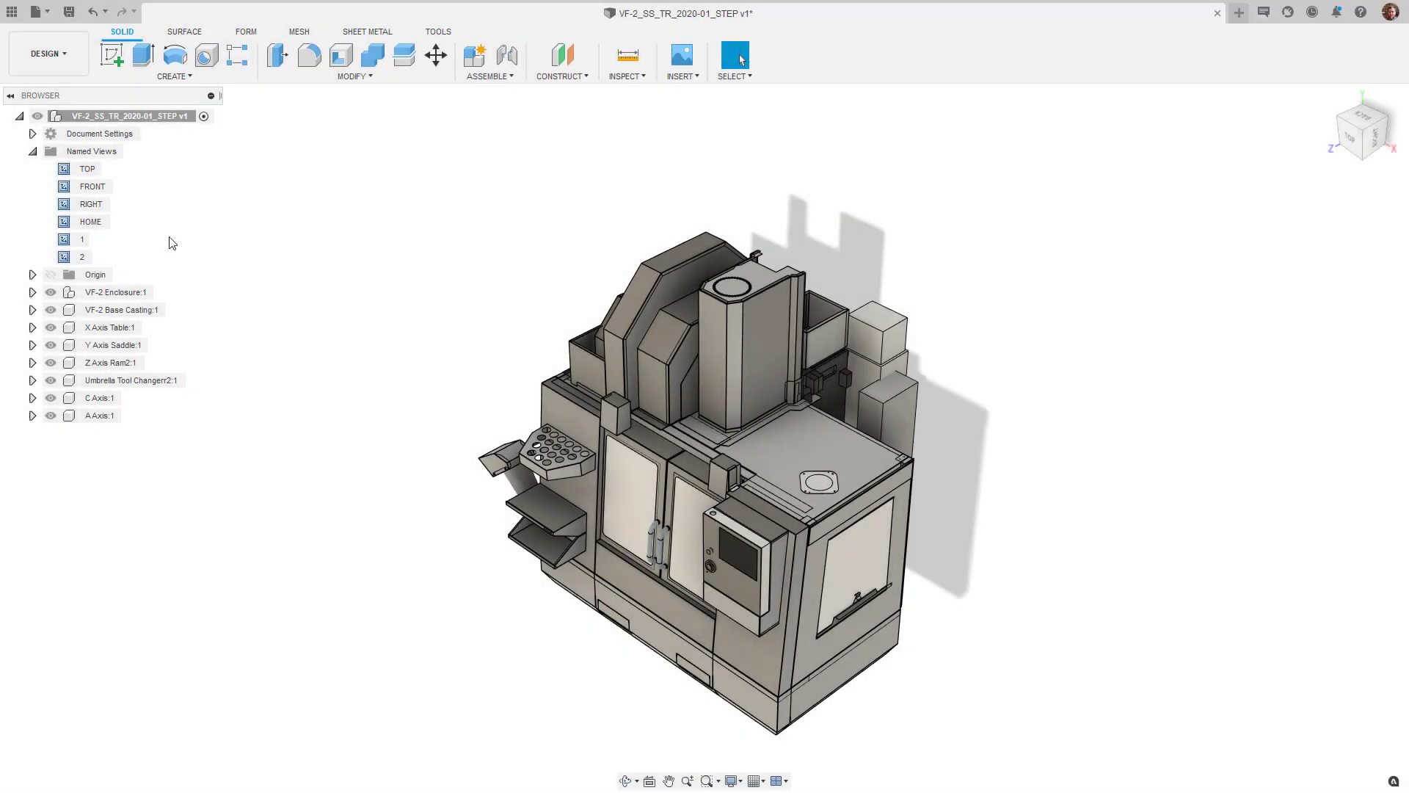
Highlight the VF-2 base casting, X table, Y saddle, Z ram, tool changer, C and A axes in turn.
{"action": "double_click", "coordinate": [82, 240]}
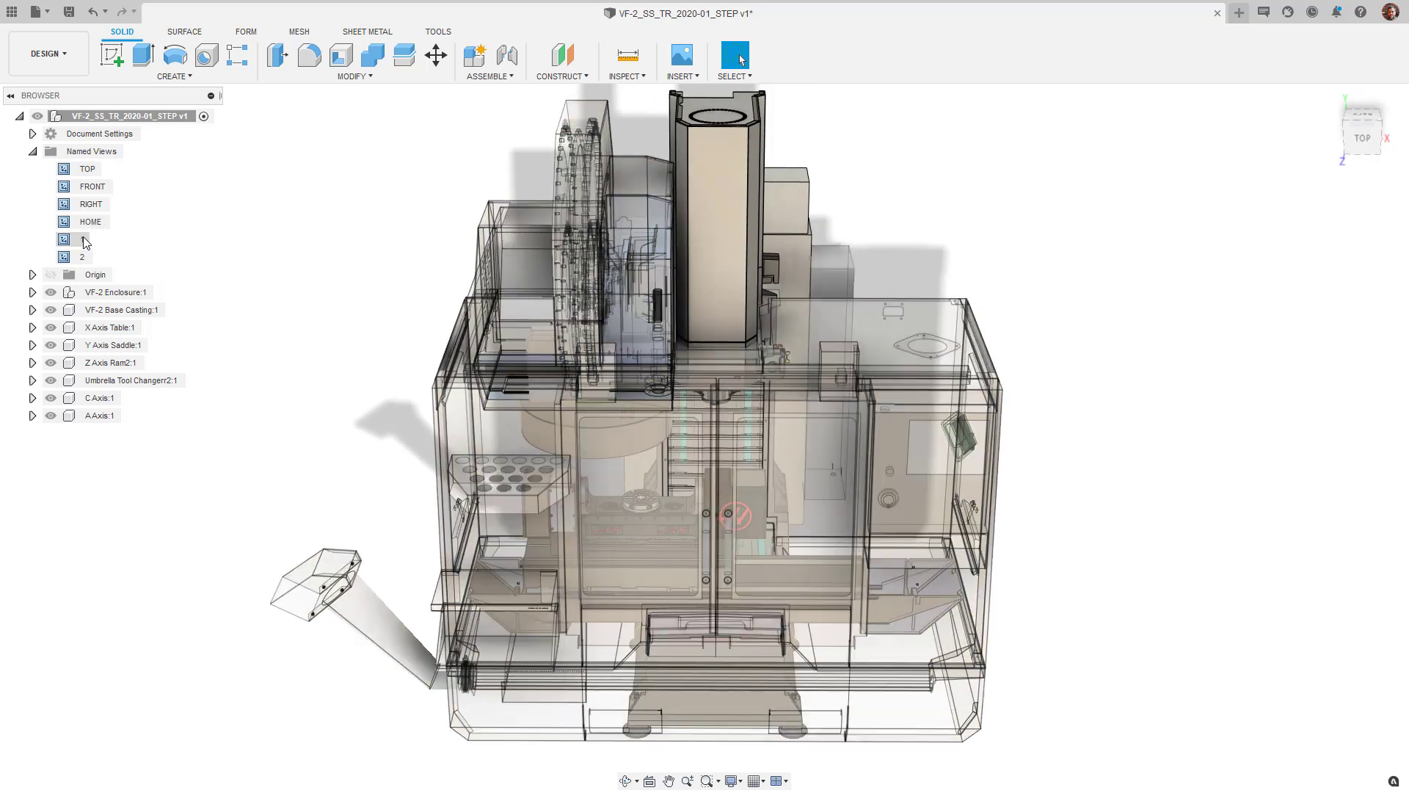
{"action": "left_click", "coordinate": [129, 311]}
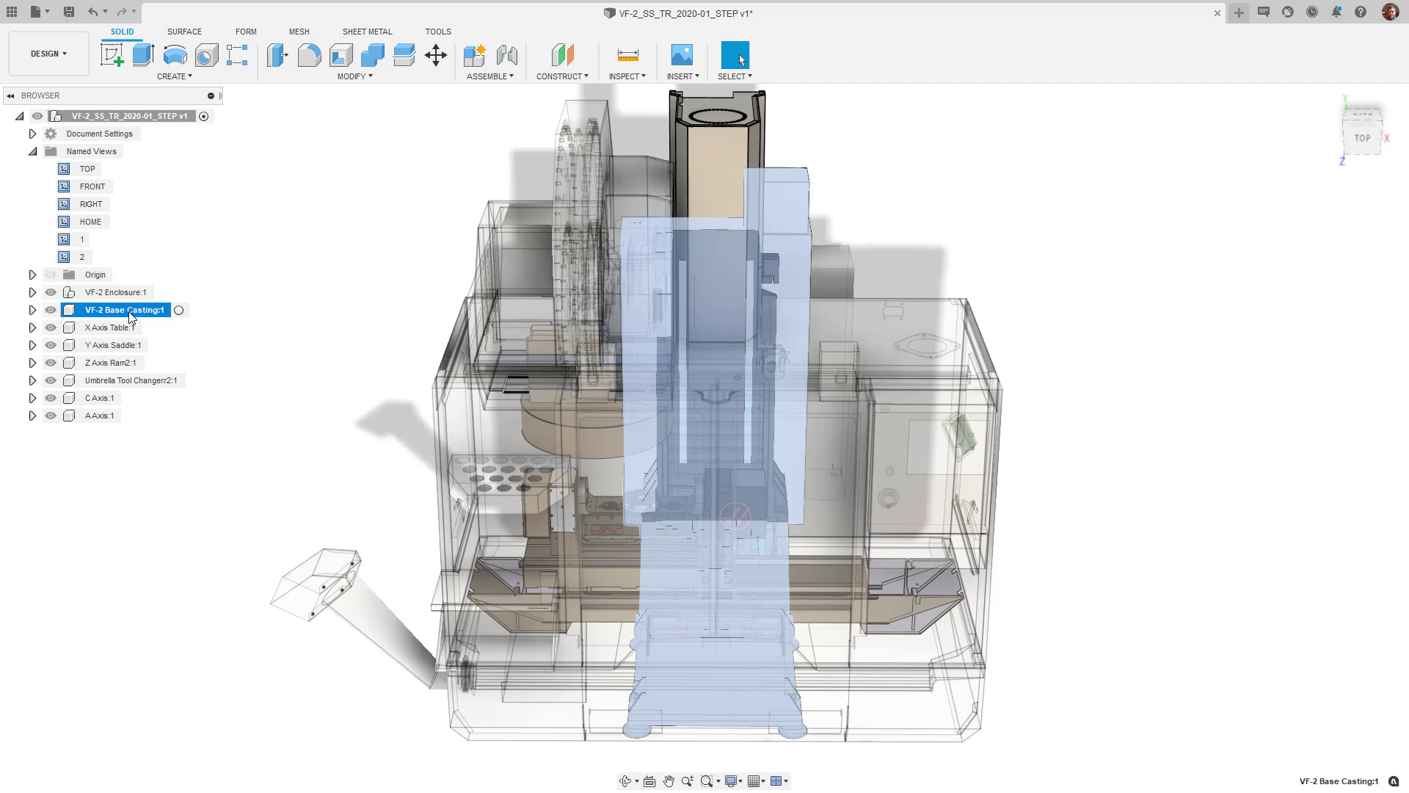
{"action": "left_click", "coordinate": [129, 329]}
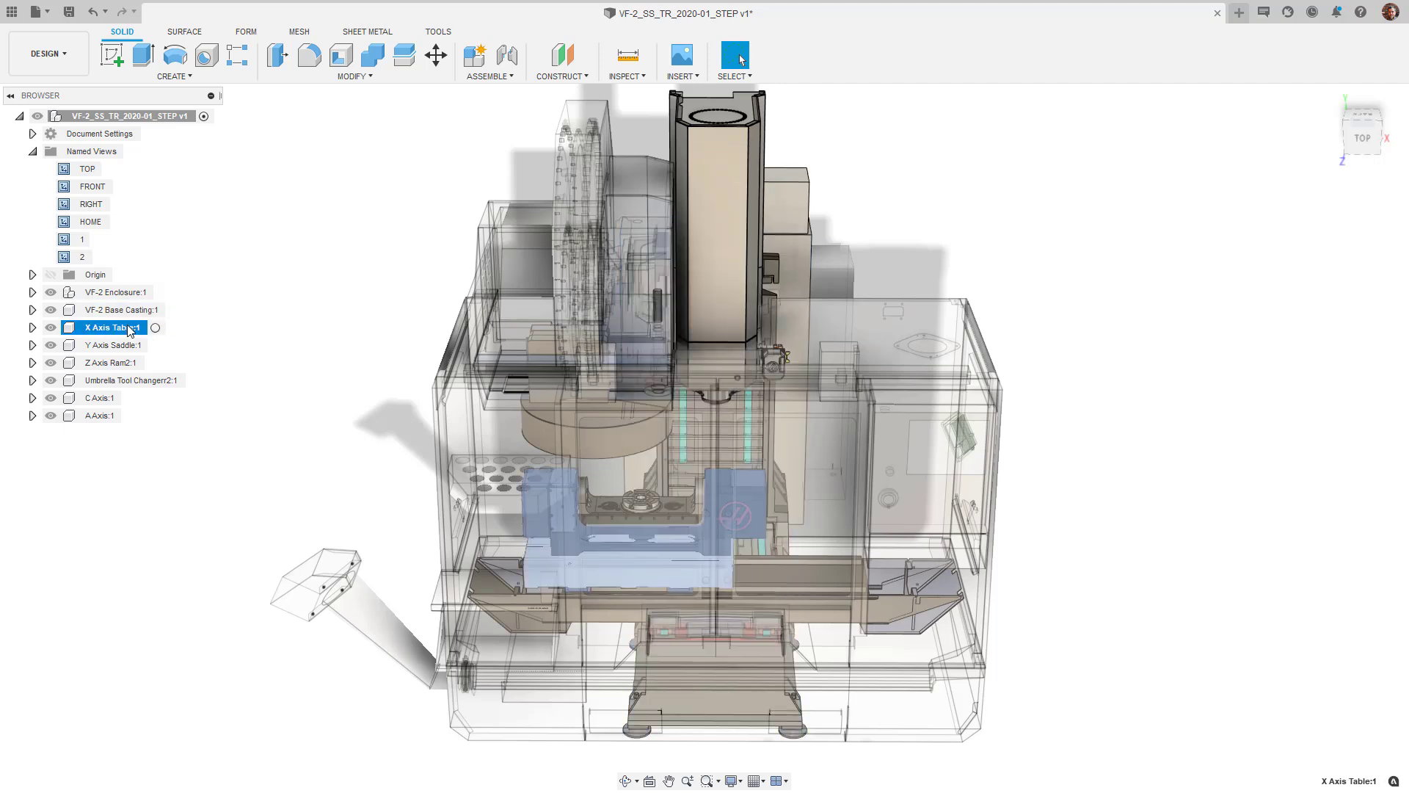
{"action": "left_click", "coordinate": [128, 348]}
{"action": "left_click", "coordinate": [122, 365]}
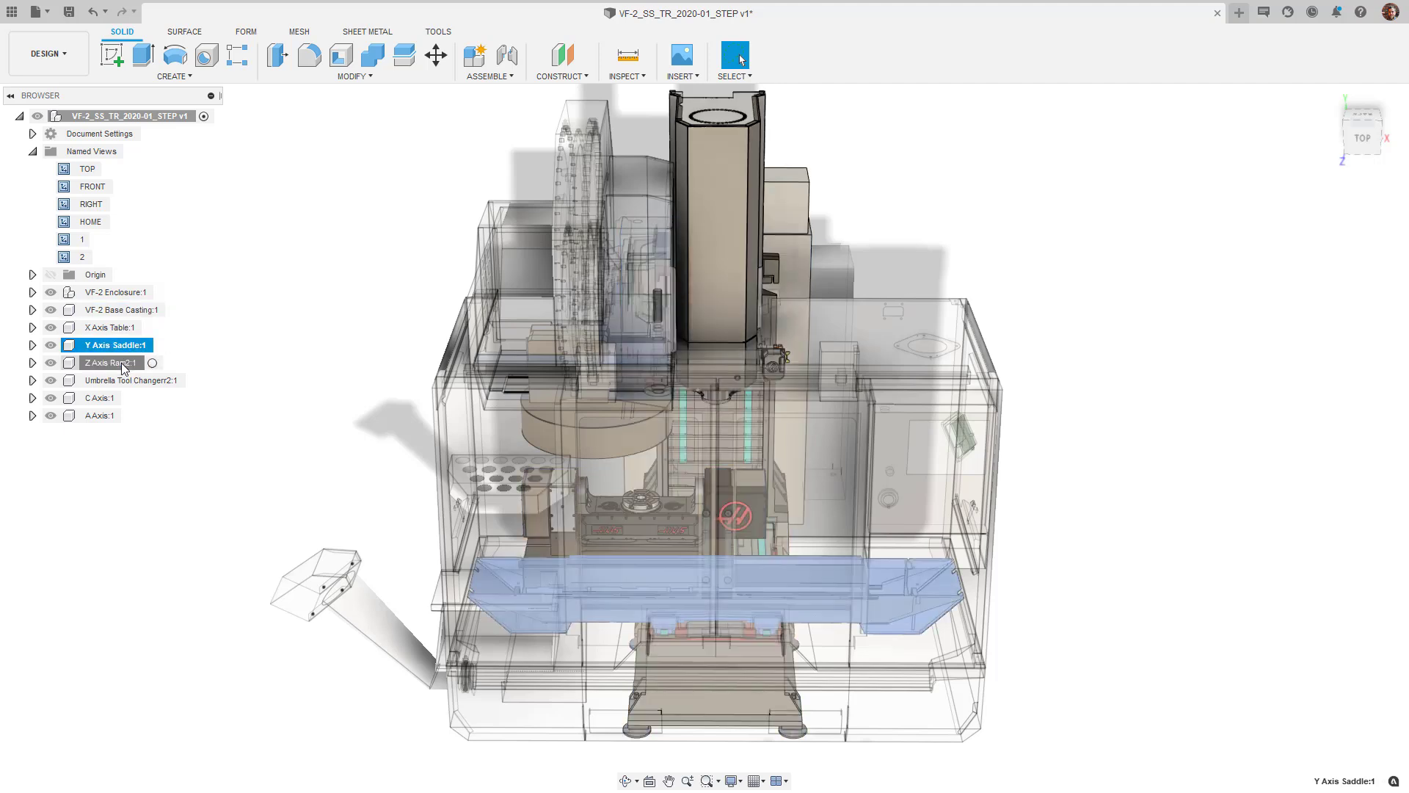
{"action": "left_click", "coordinate": [123, 382]}
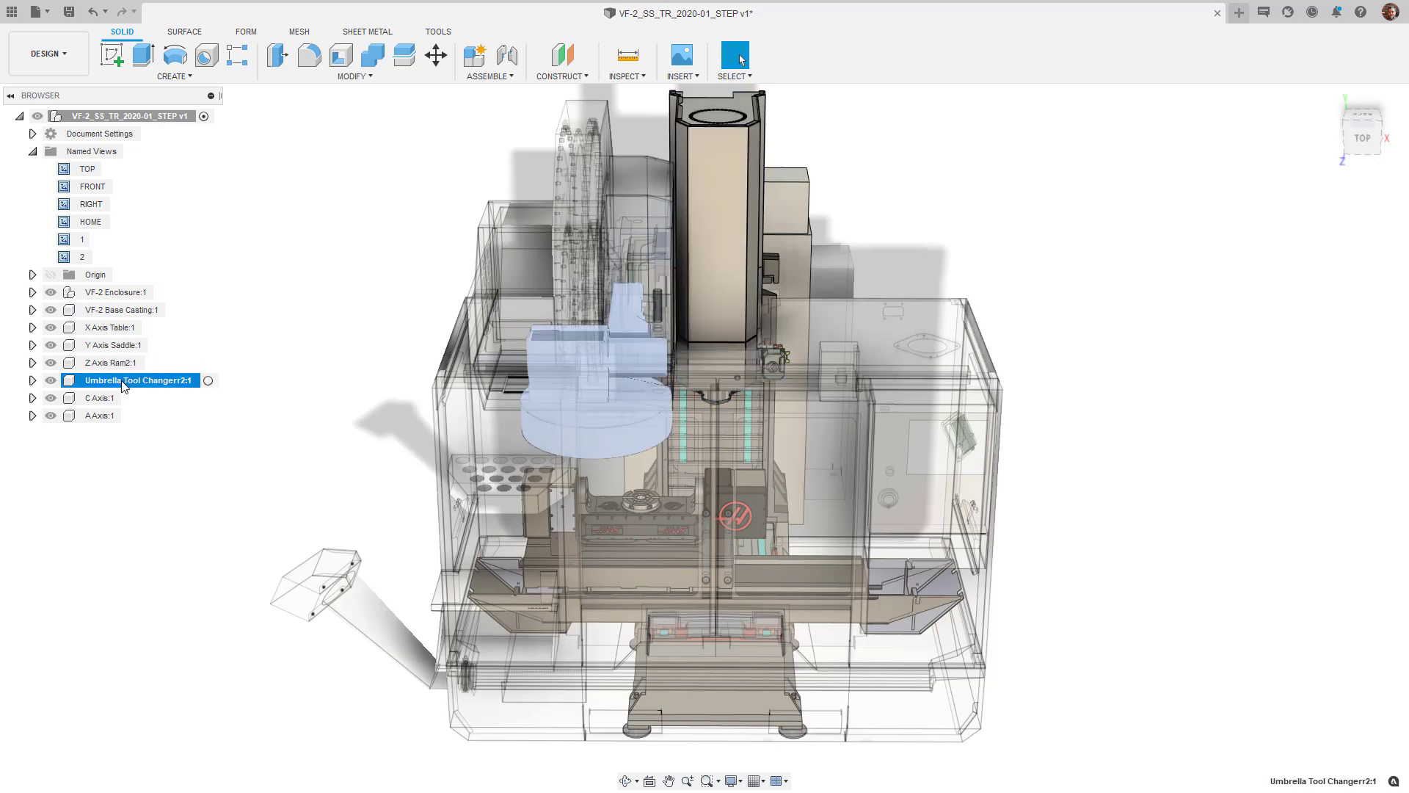
{"action": "left_click", "coordinate": [114, 398]}
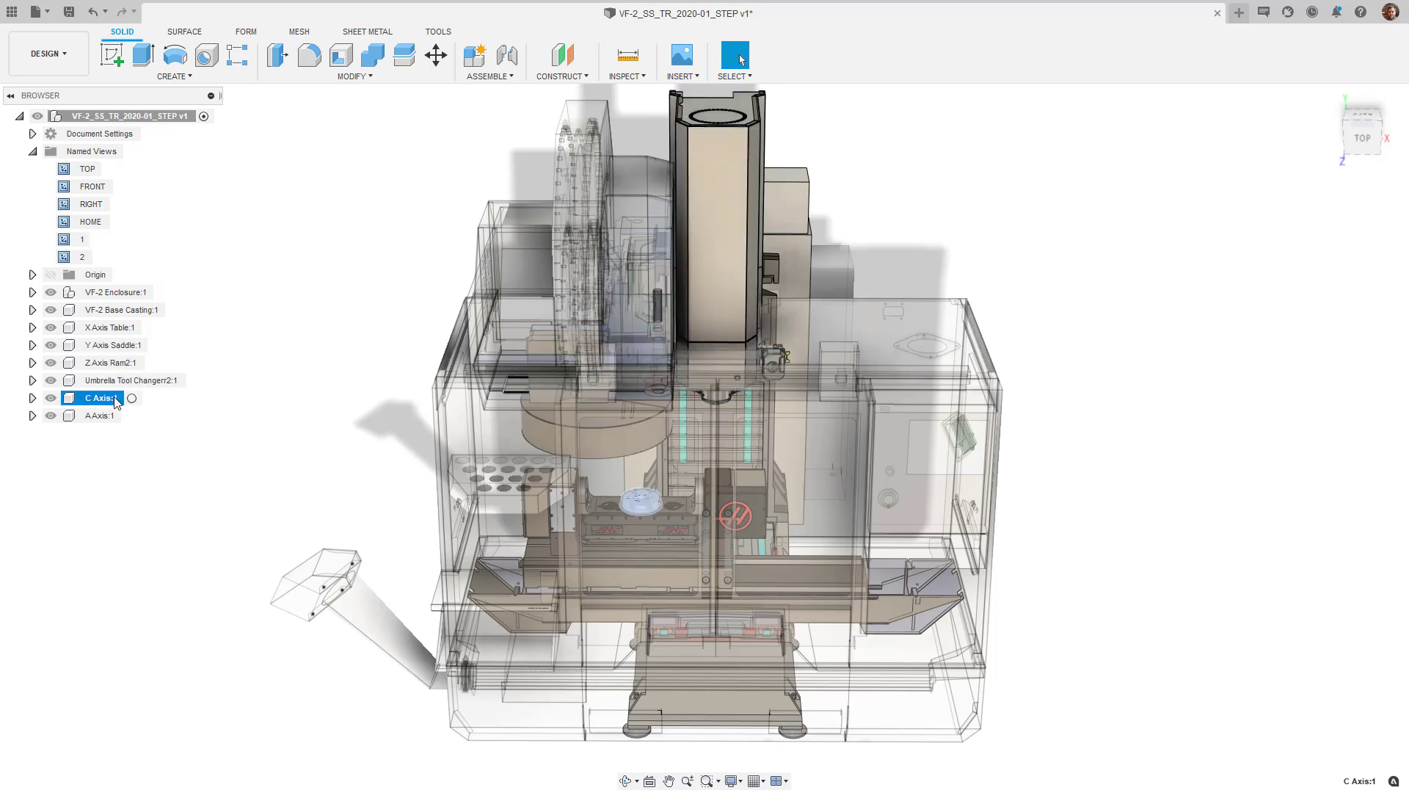
{"action": "left_click", "coordinate": [112, 416]}
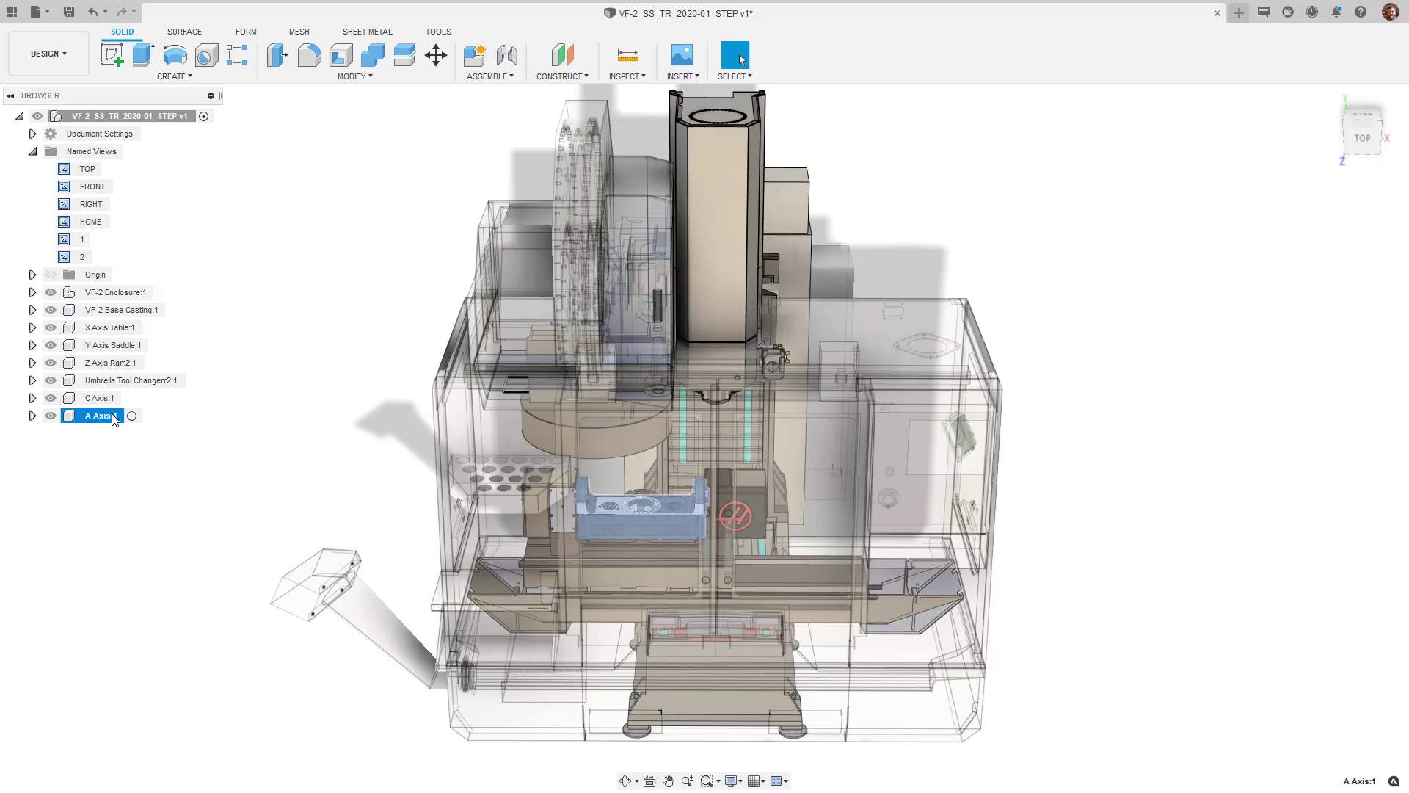
{"action": "double_click", "coordinate": [83, 256]}
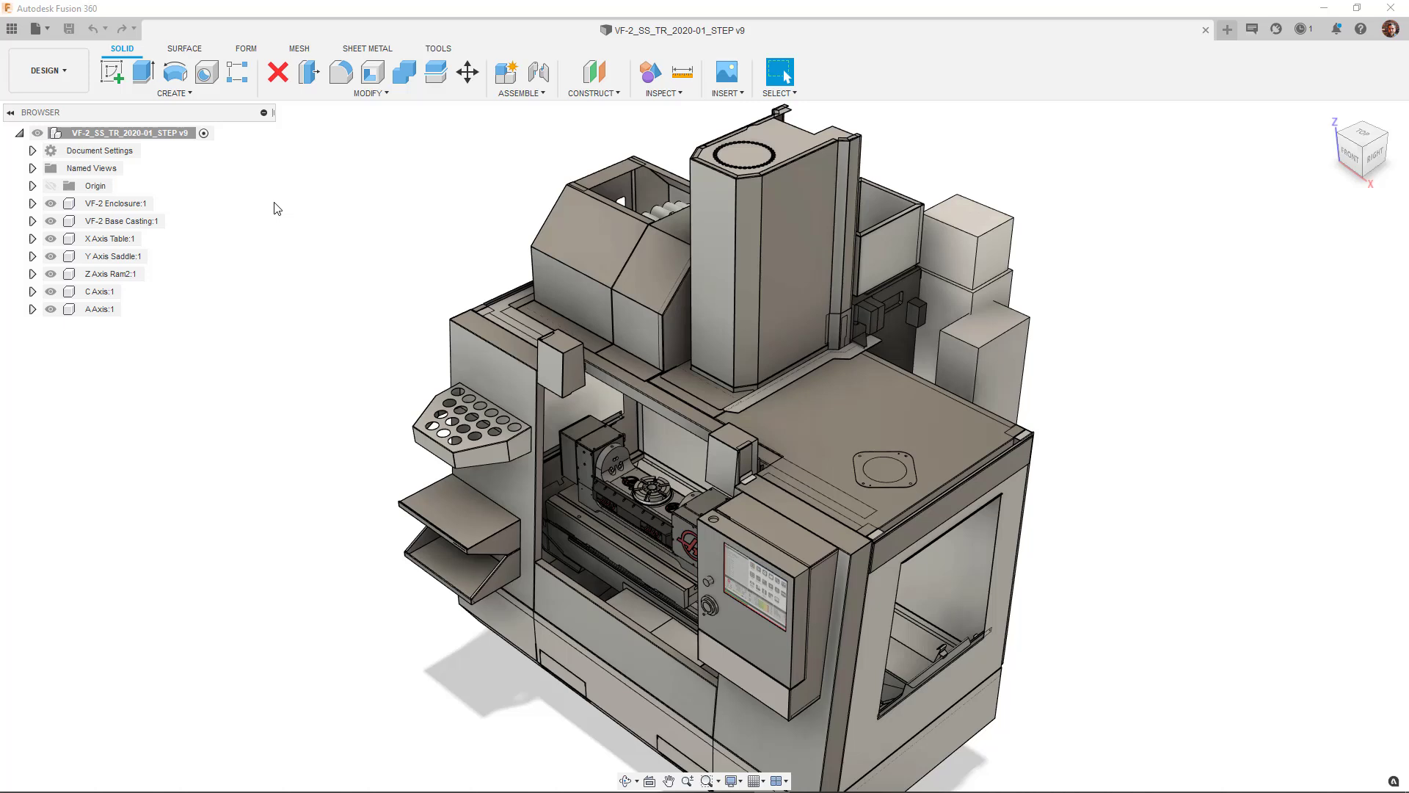
Switch to the Manufacture workspace and launch Machine Builder from Utilities.
{"action": "left_click", "coordinate": [70, 70]}
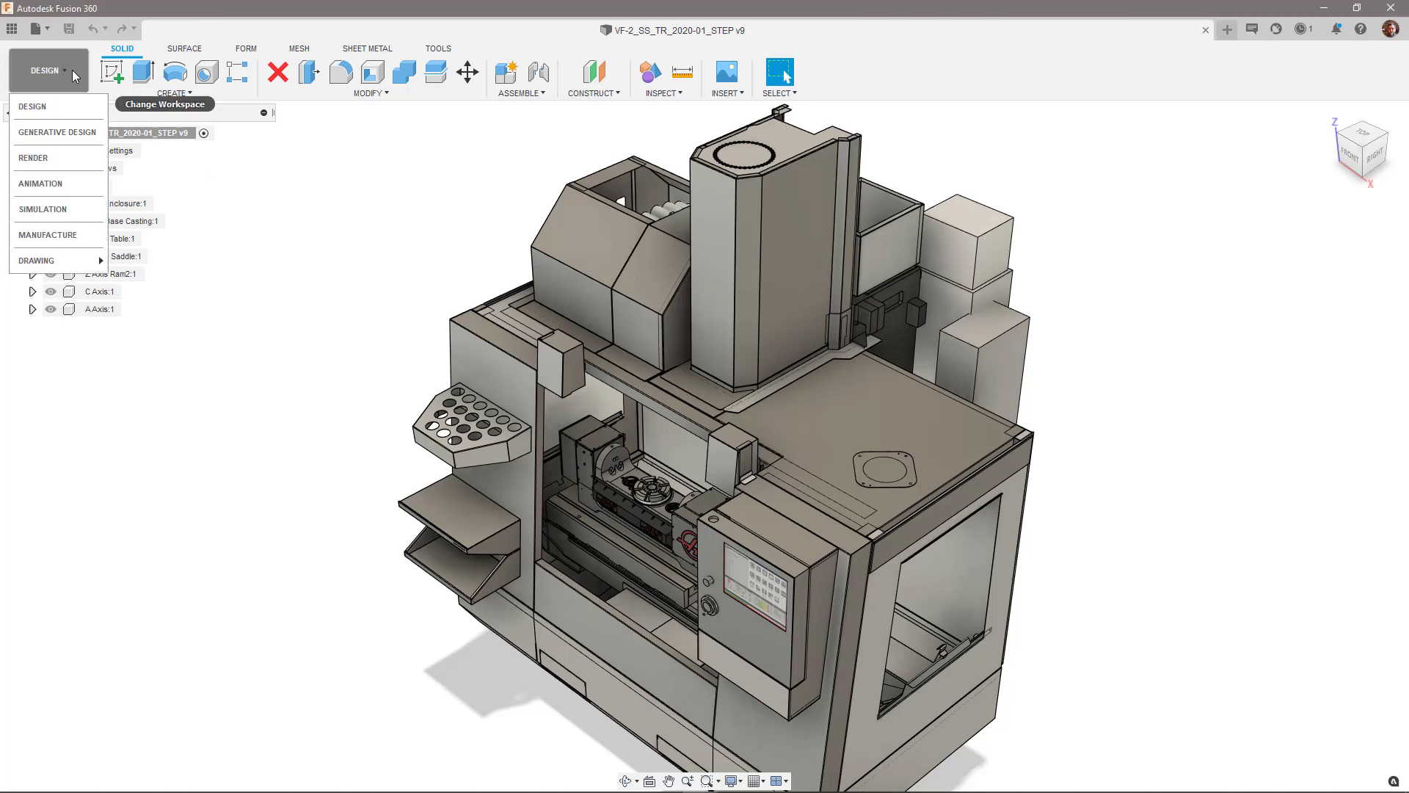
{"action": "left_click", "coordinate": [69, 232]}
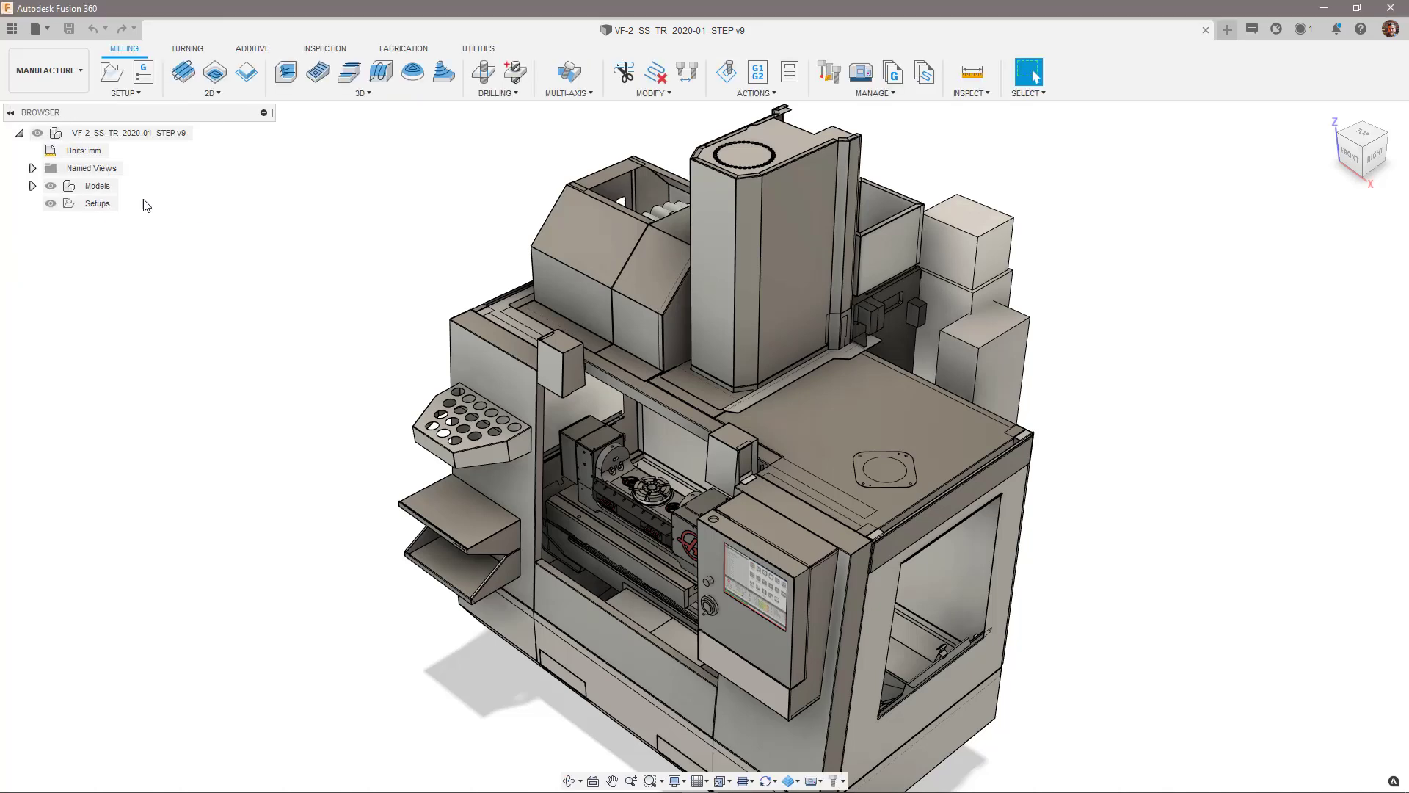
{"action": "left_click", "coordinate": [480, 48]}
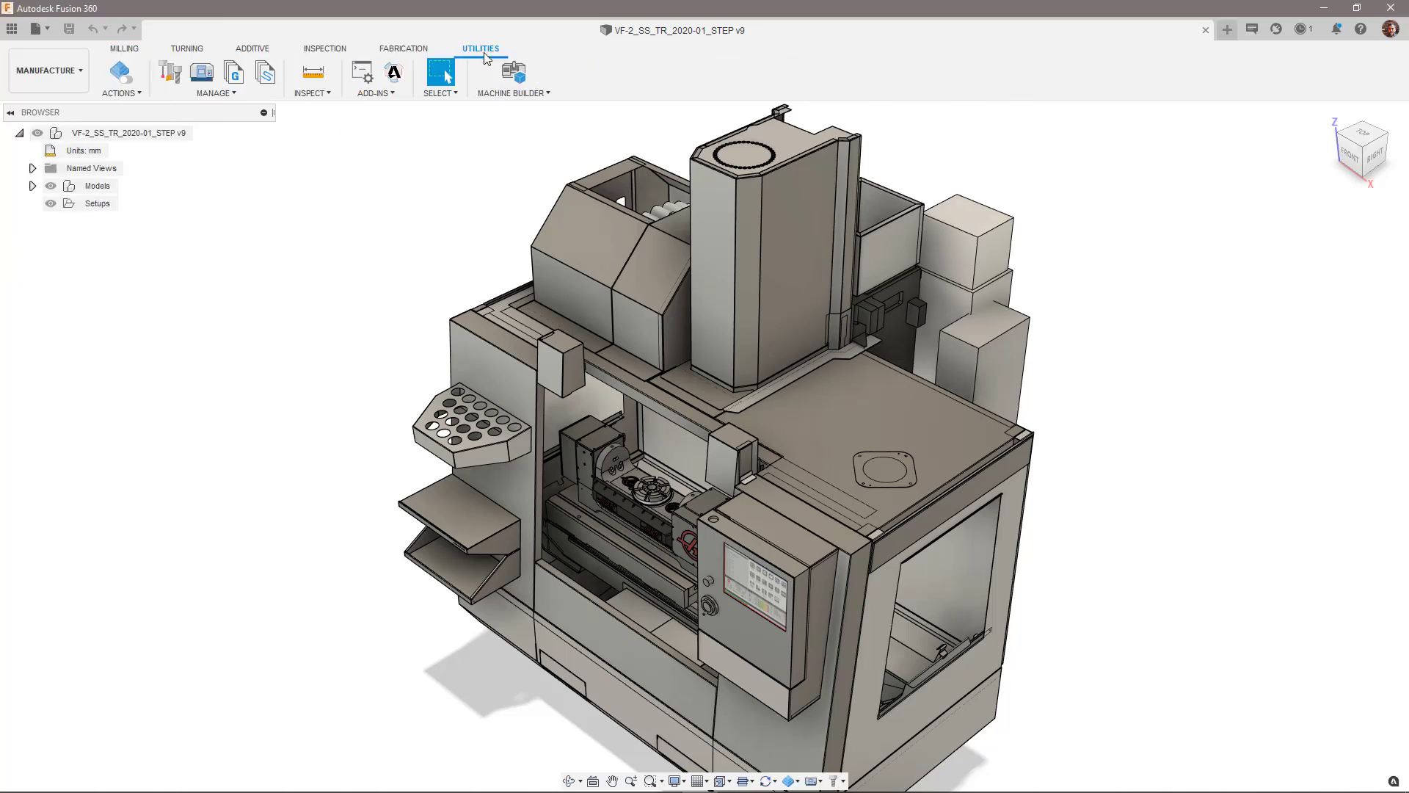
{"action": "left_click", "coordinate": [514, 71]}
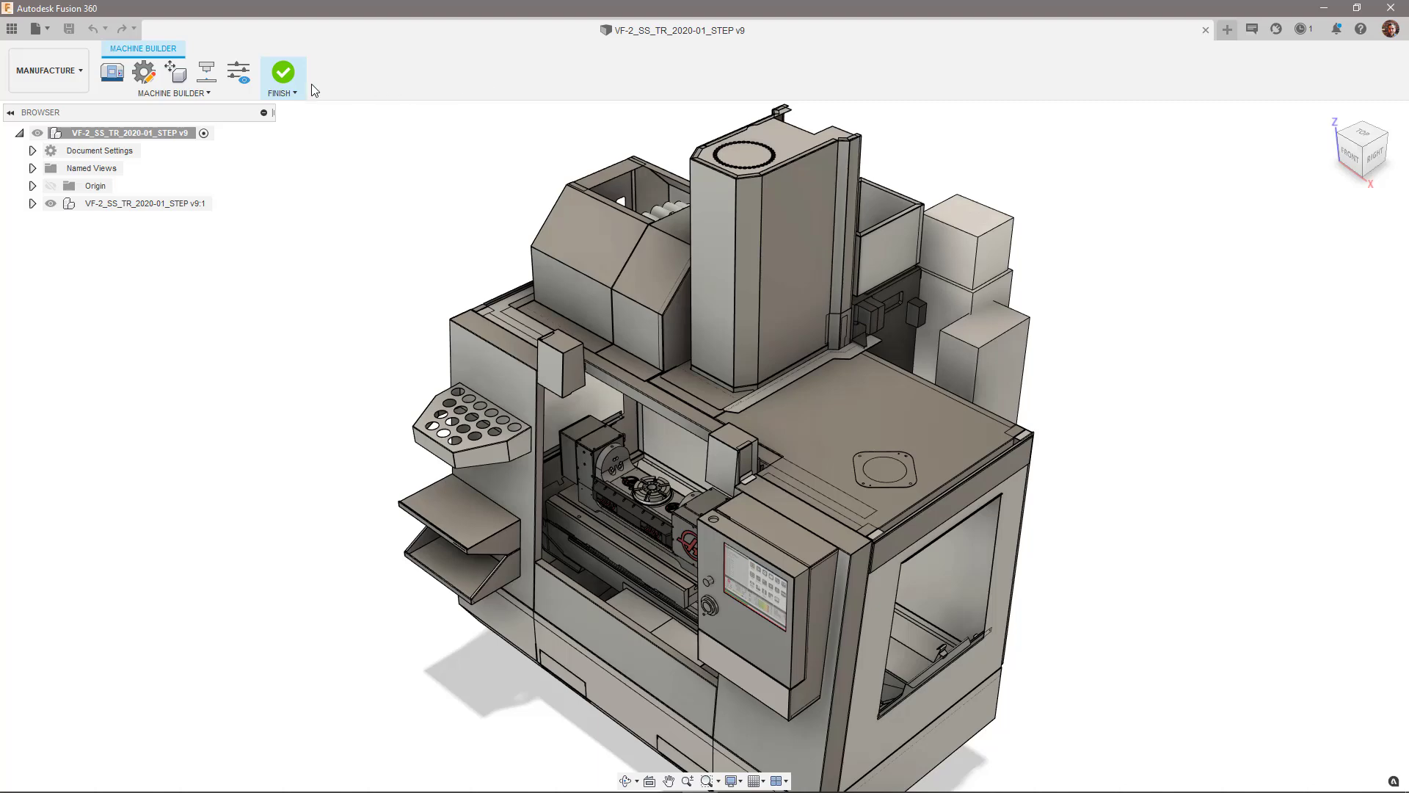
Create a new milling machine in the Machine Library's Local folder.
{"action": "left_click", "coordinate": [113, 77]}
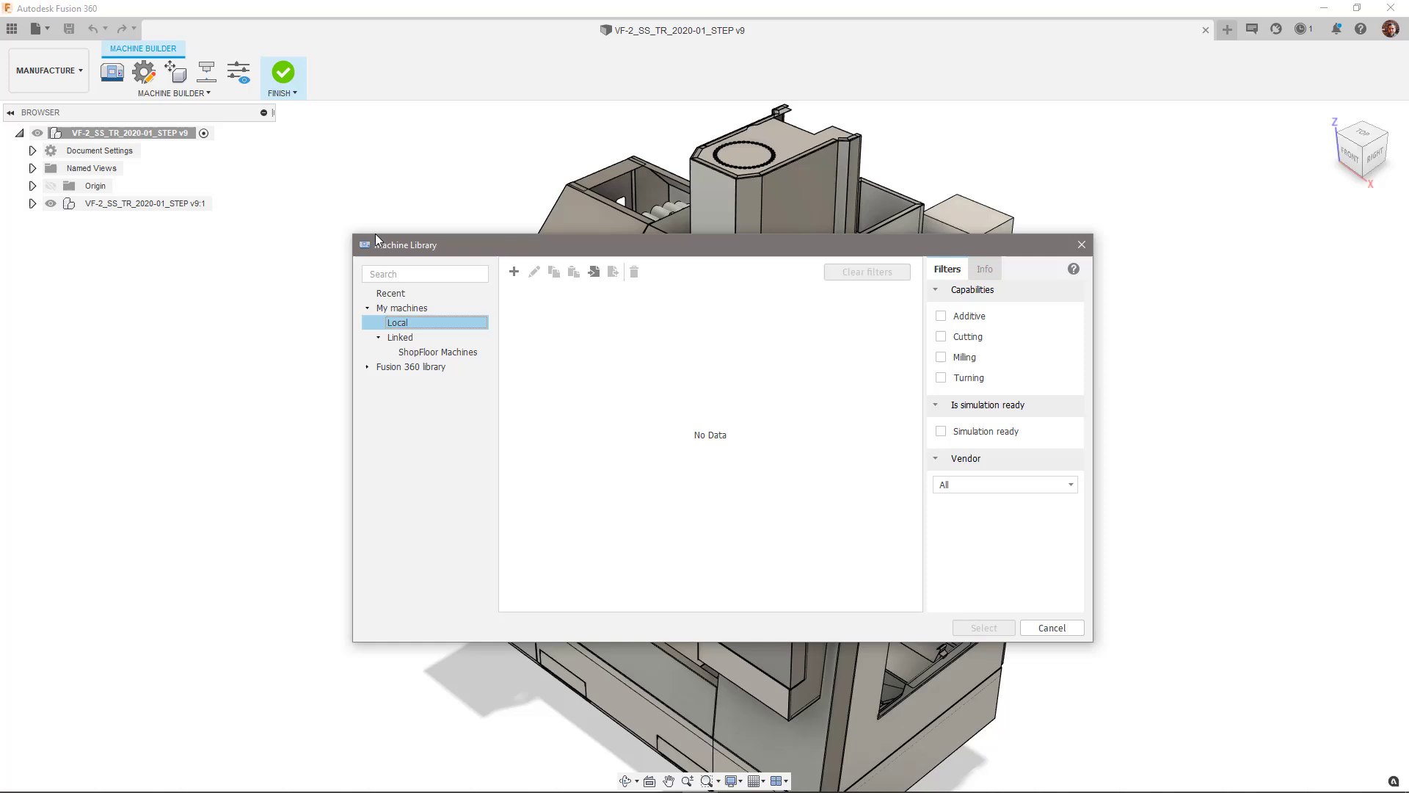
{"action": "left_click", "coordinate": [453, 323]}
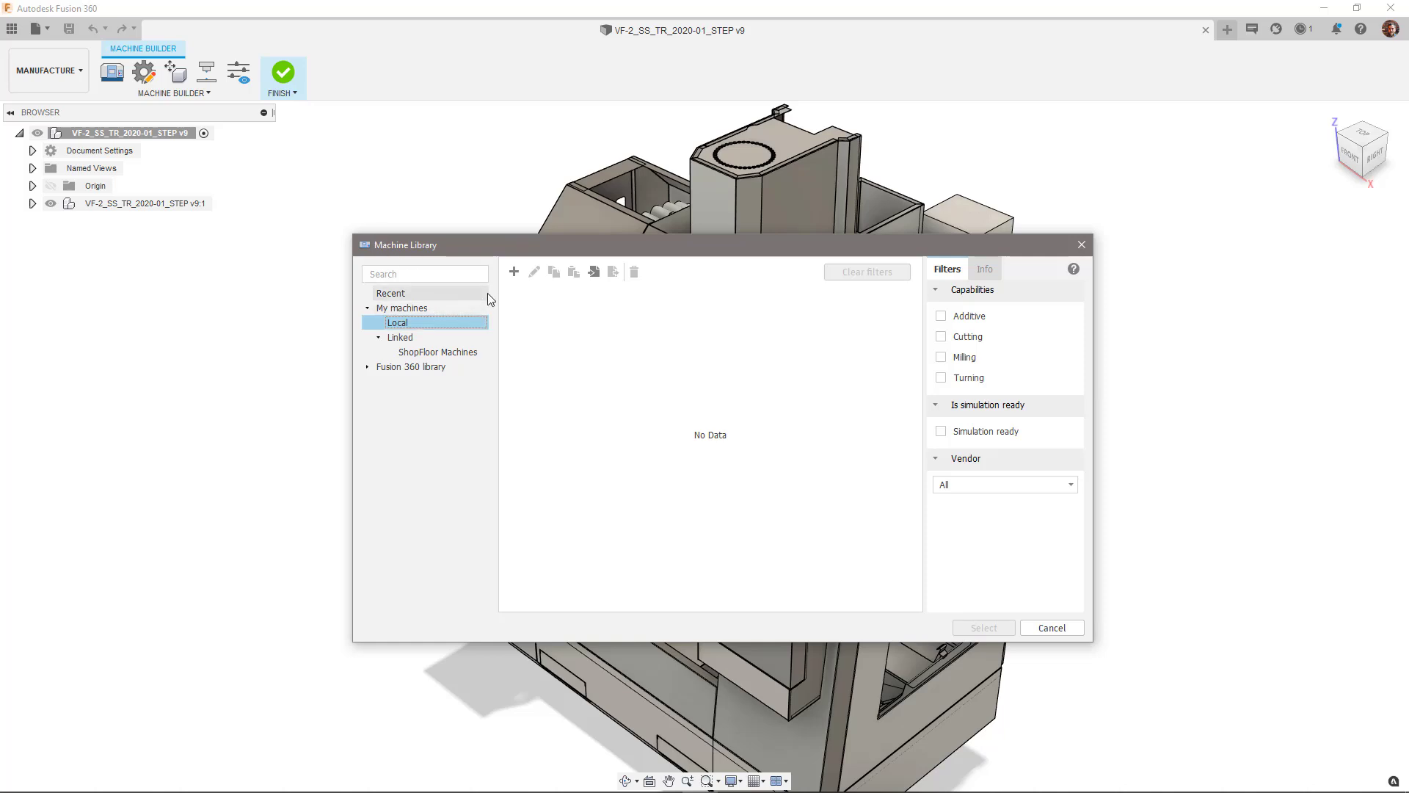
{"action": "left_click", "coordinate": [514, 272]}
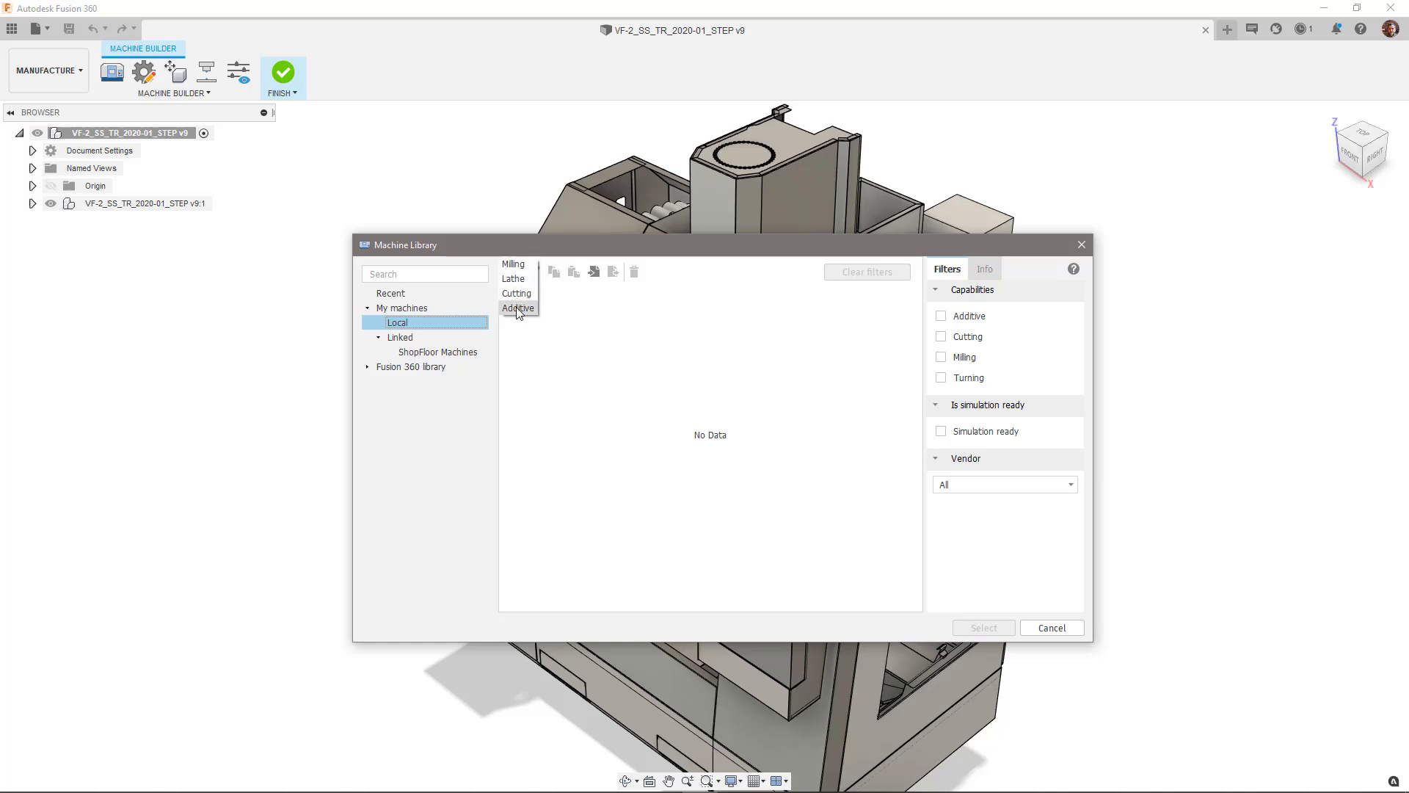
{"action": "left_click", "coordinate": [513, 263]}
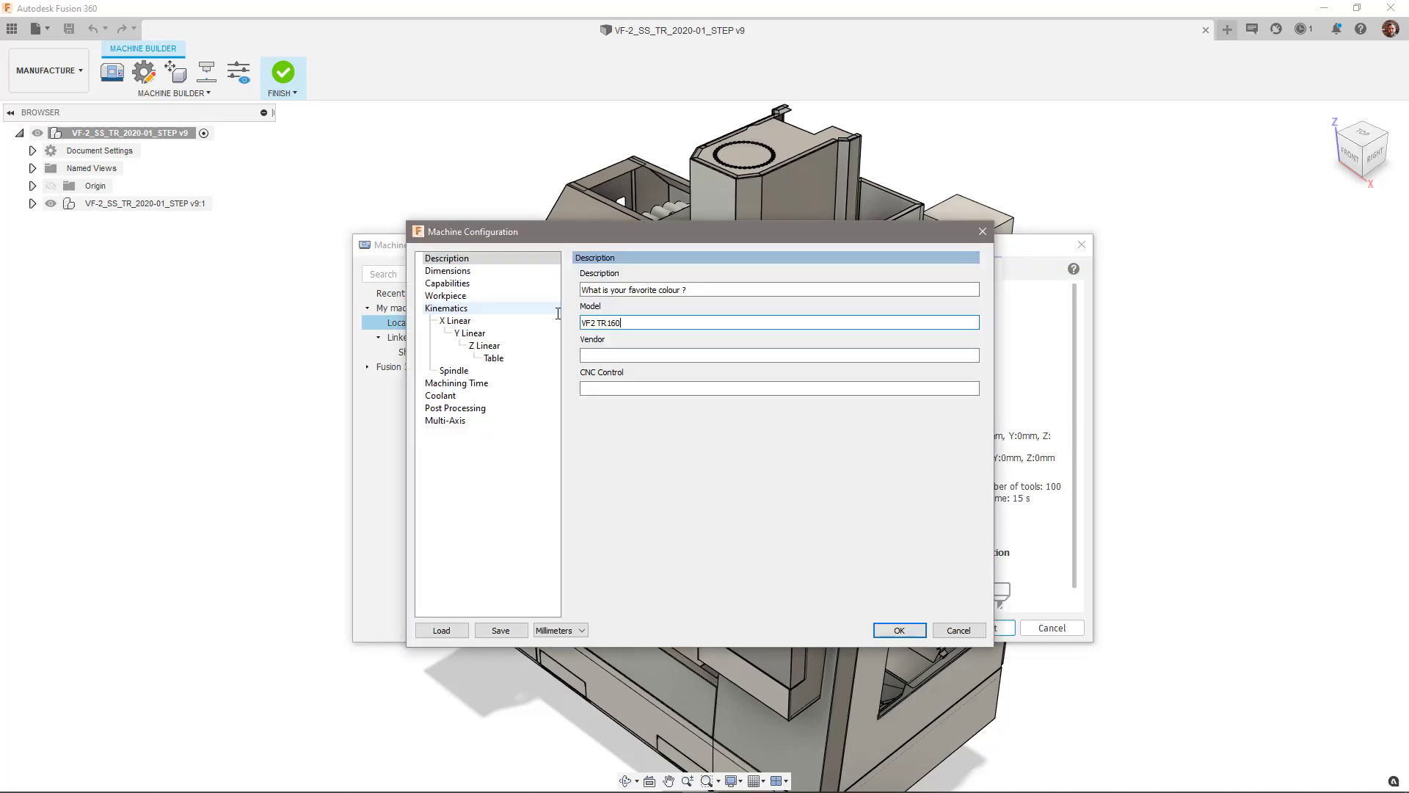
Enter Haas as vendor and the Next Generation CNC control, then show the Kinematics section.
{"action": "key", "text": "Tab"}
{"action": "key", "text": "Tab"}
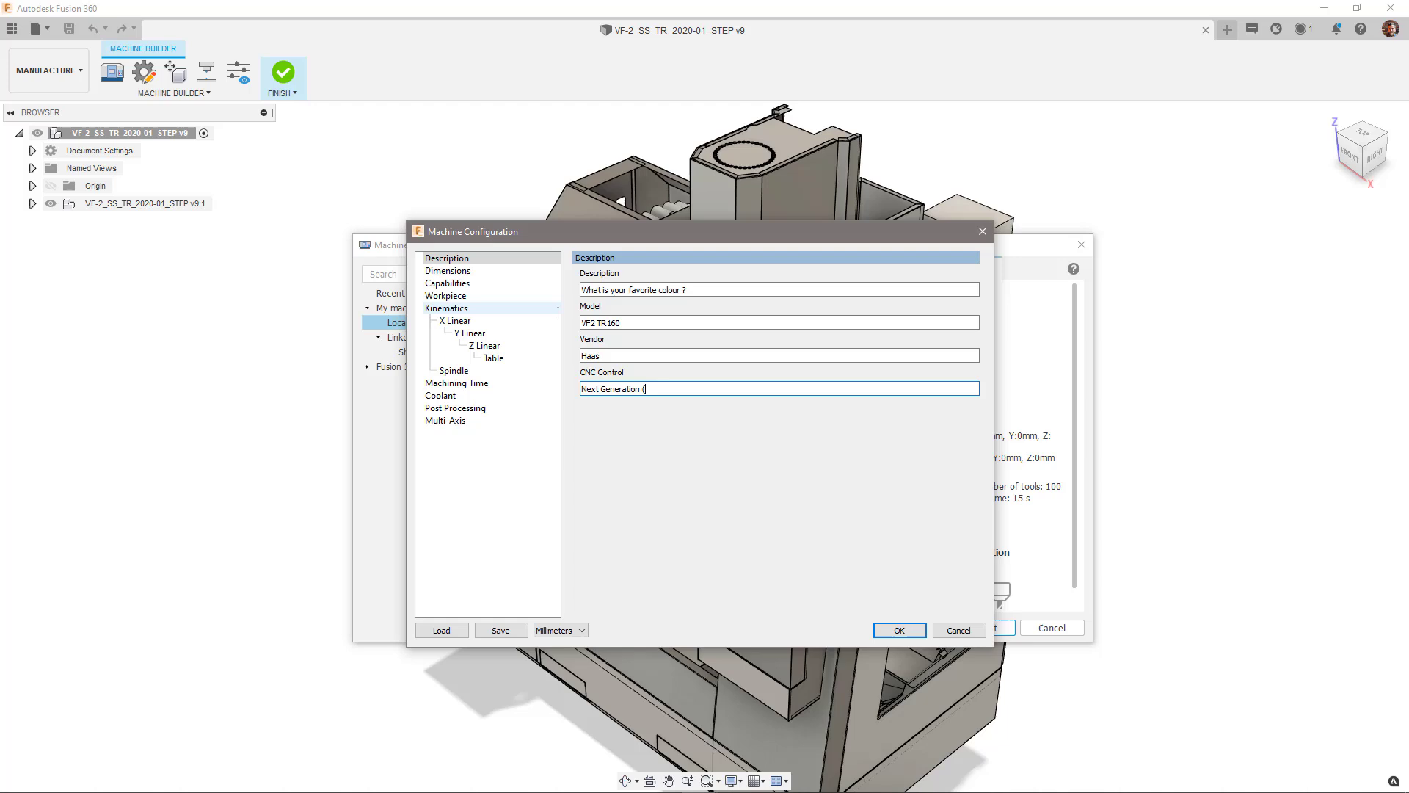
{"action": "left_click", "coordinate": [484, 309]}
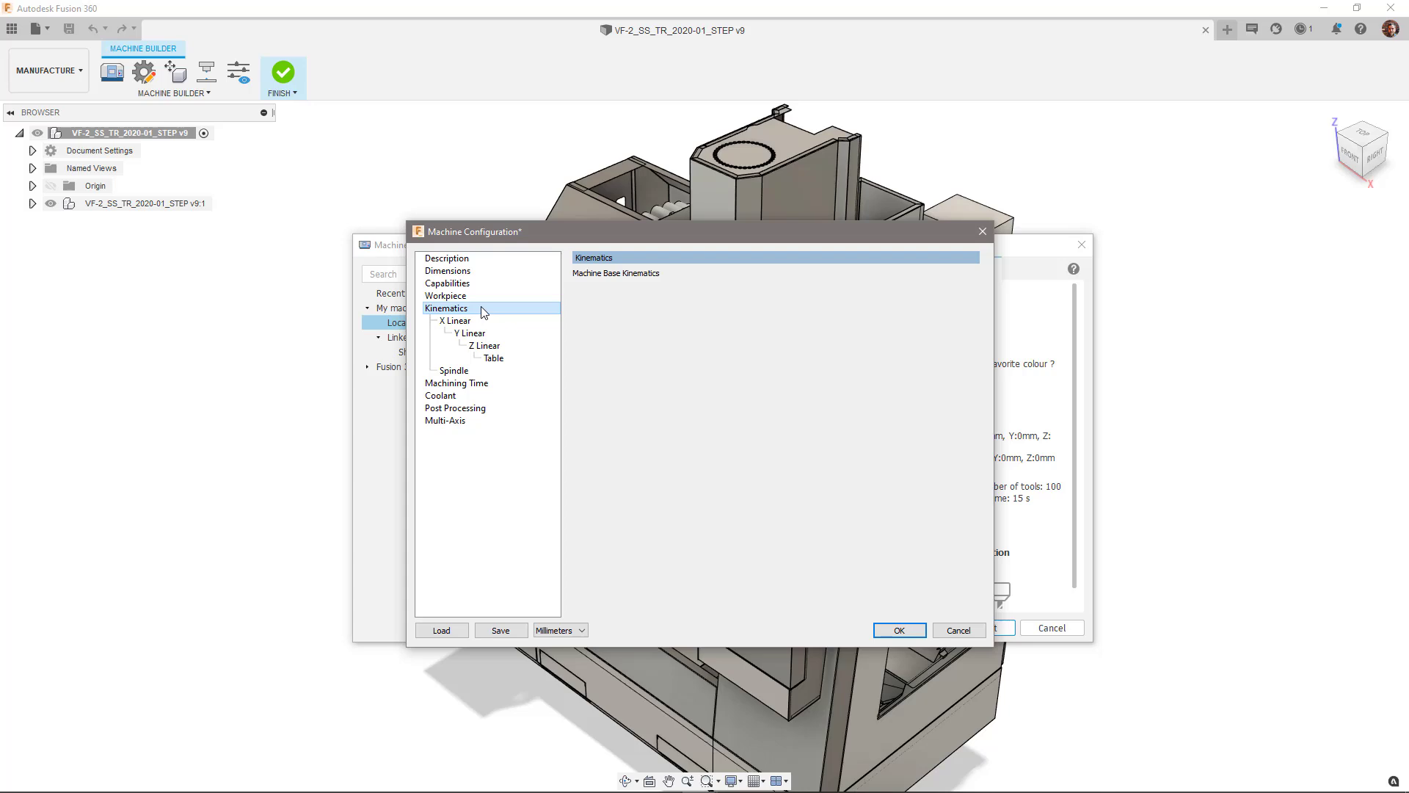
Detach Z Linear from under Y Linear and place the Spindle under Z Linear.
{"action": "left_click", "coordinate": [488, 345]}
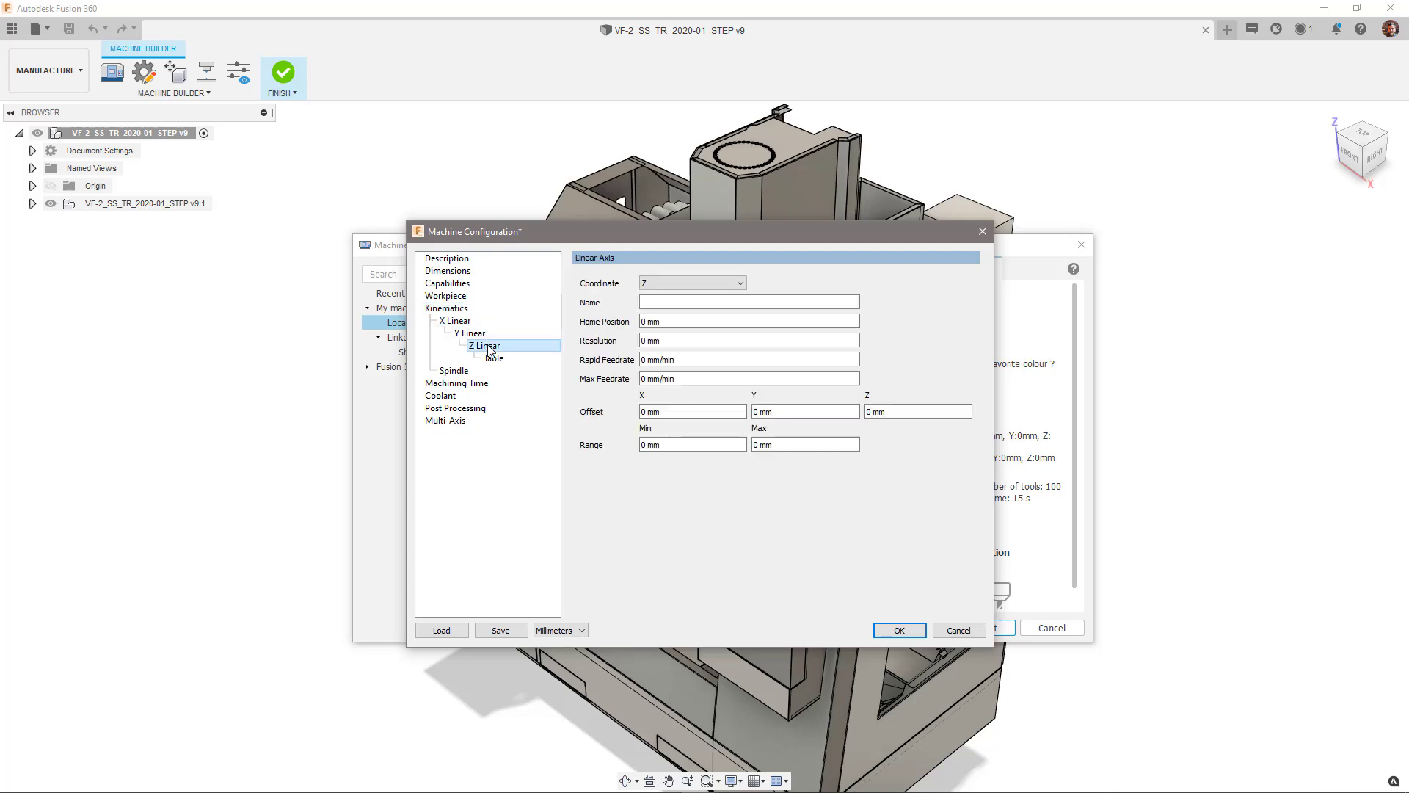
{"action": "left_click_drag", "start_coordinate": [489, 349], "coordinate": [459, 374]}
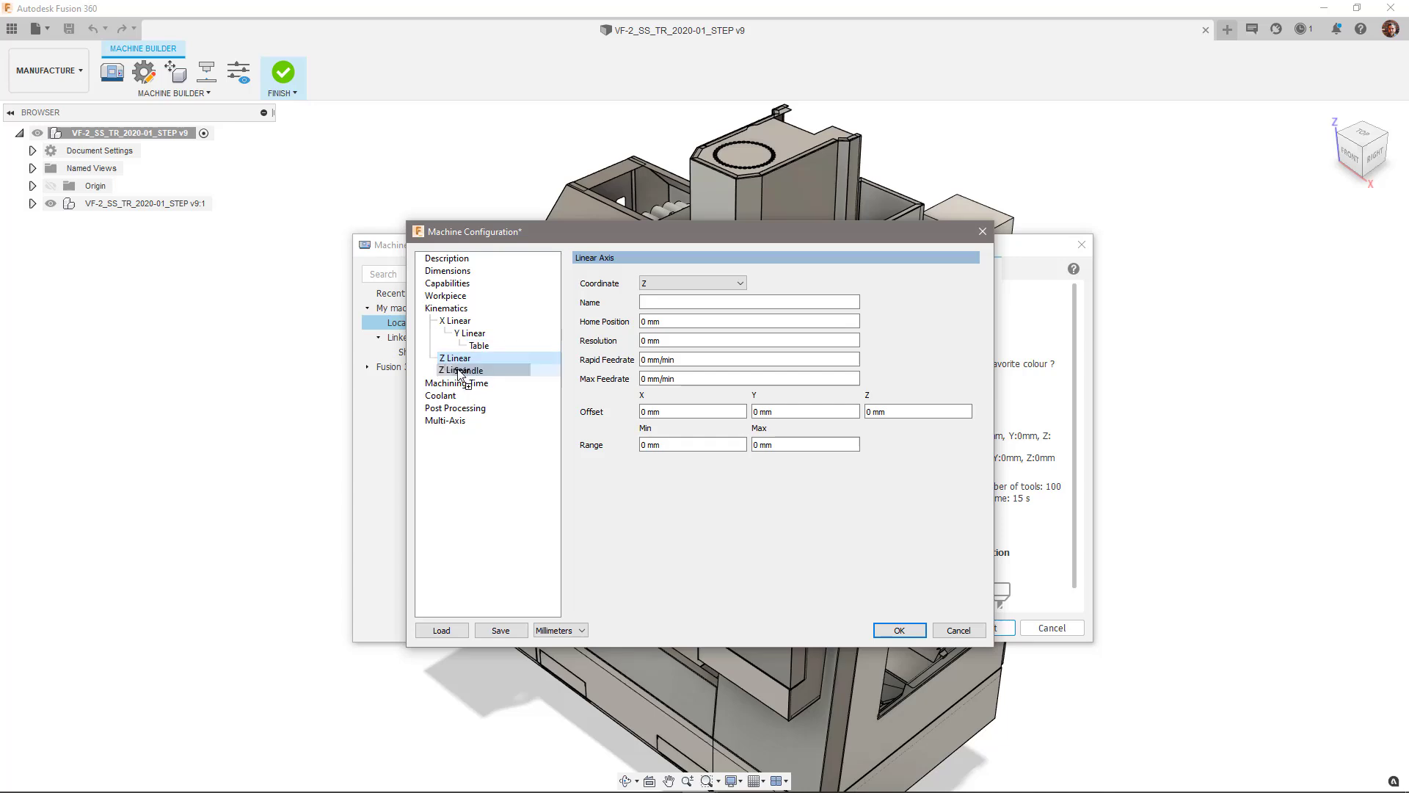
{"action": "left_click_drag", "start_coordinate": [459, 374], "coordinate": [459, 372]}
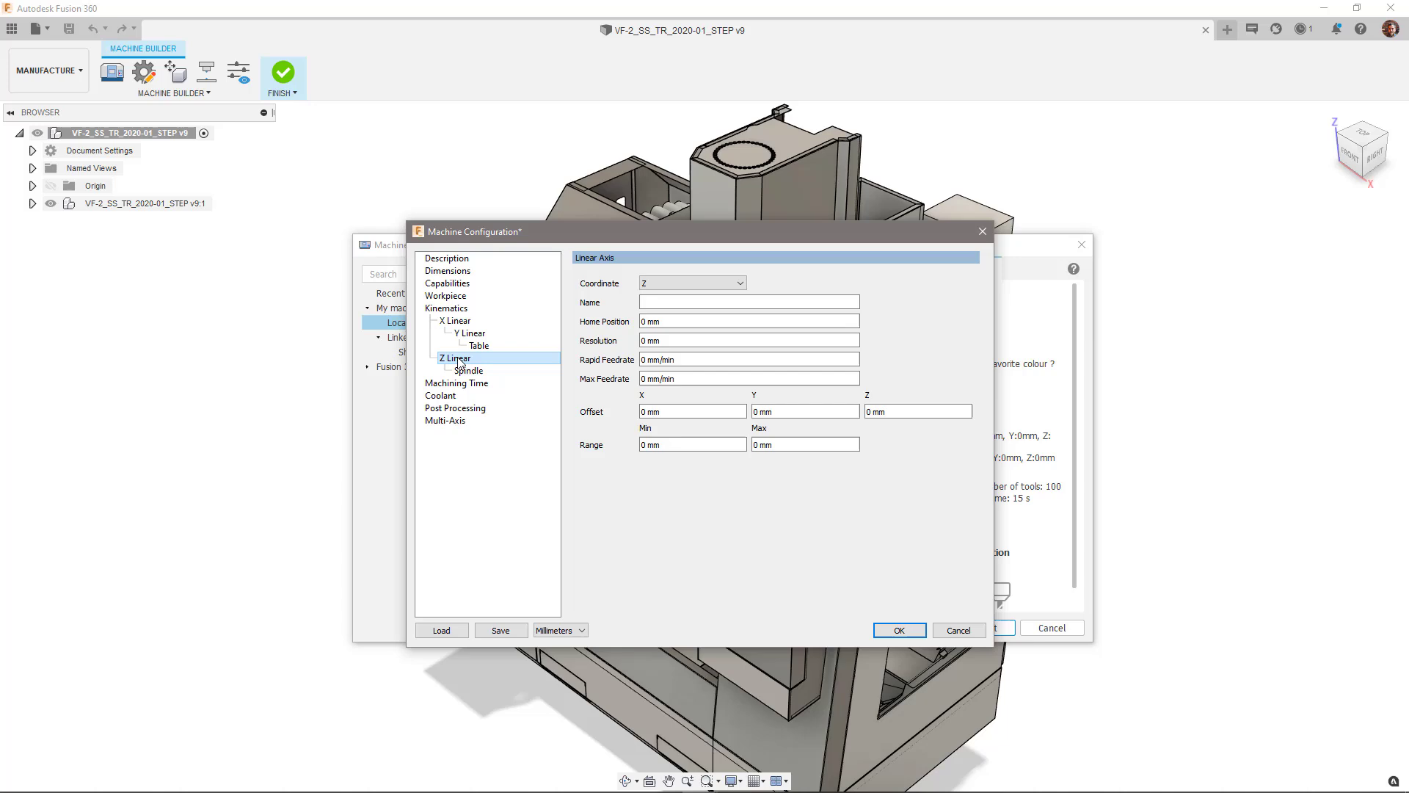
Add a rotary axis above the Table with its coordinate set to A.
{"action": "left_click", "coordinate": [479, 346]}
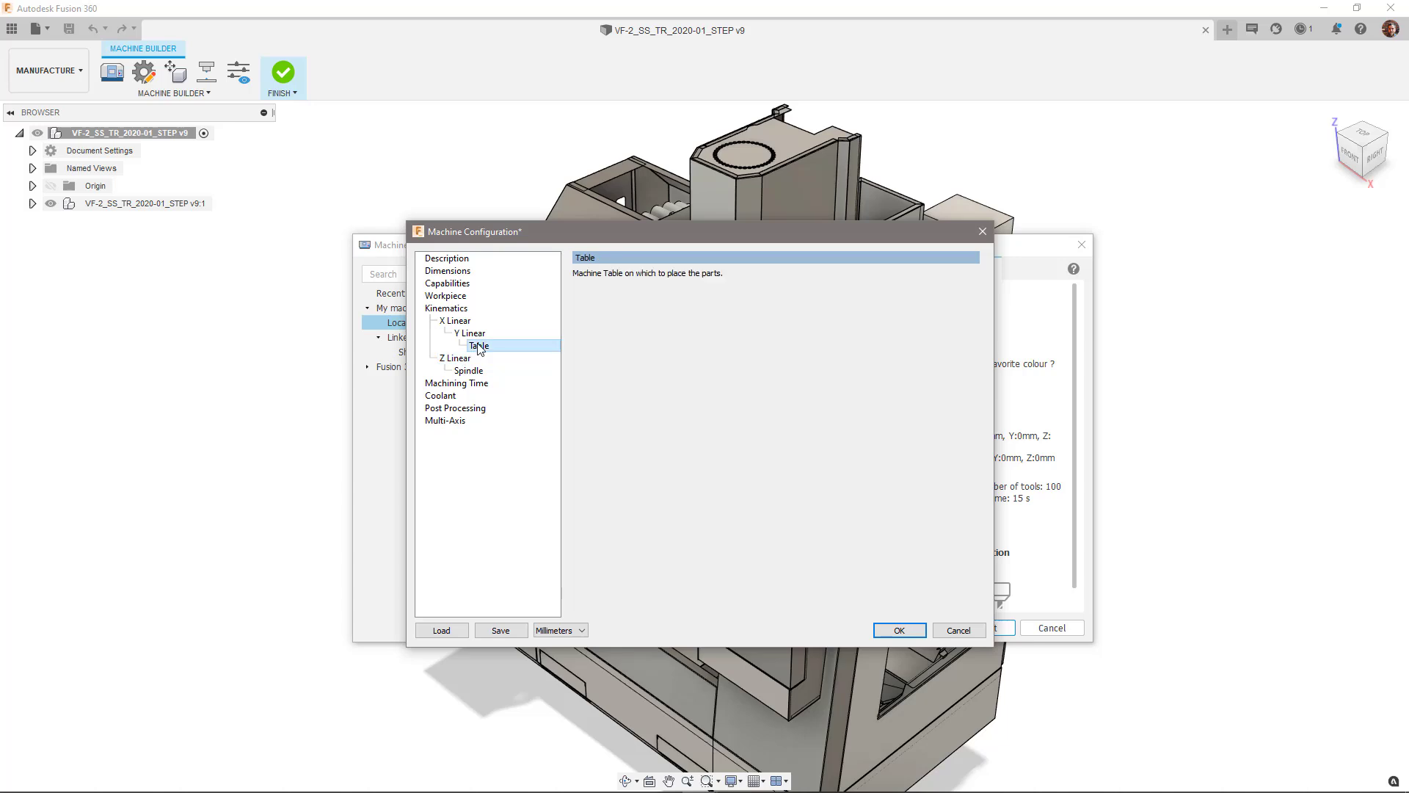
{"action": "right_click", "coordinate": [478, 348]}
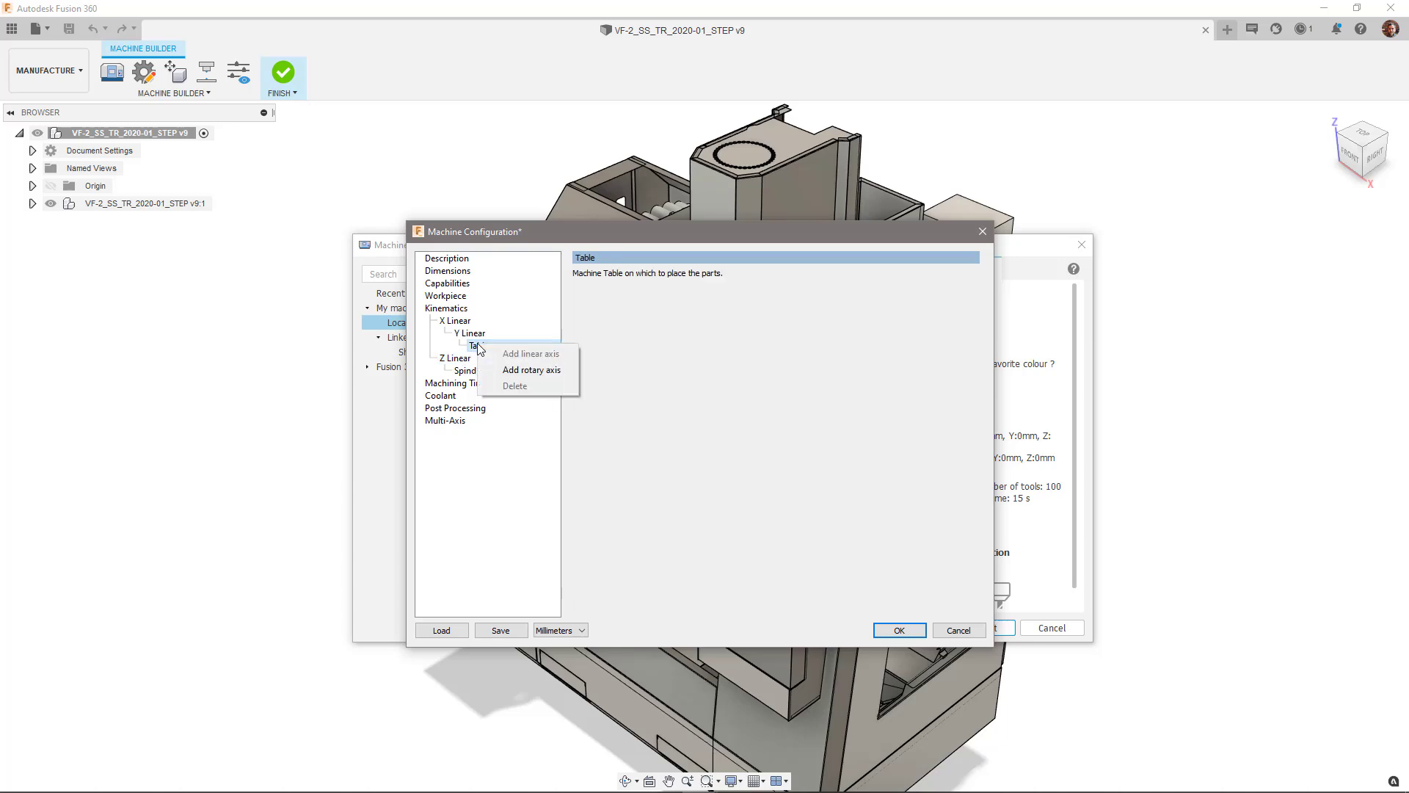
{"action": "left_click", "coordinate": [517, 370]}
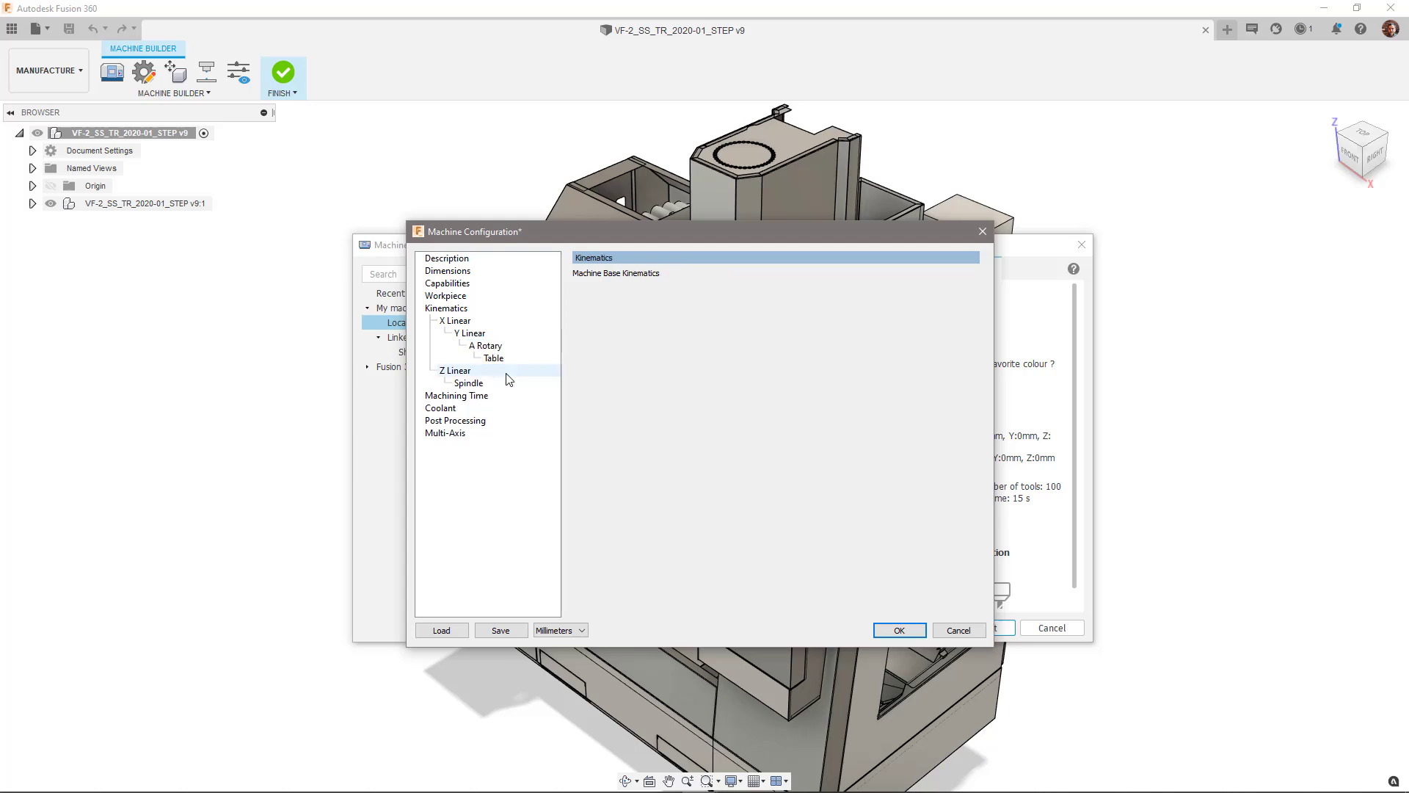
{"action": "left_click", "coordinate": [506, 346]}
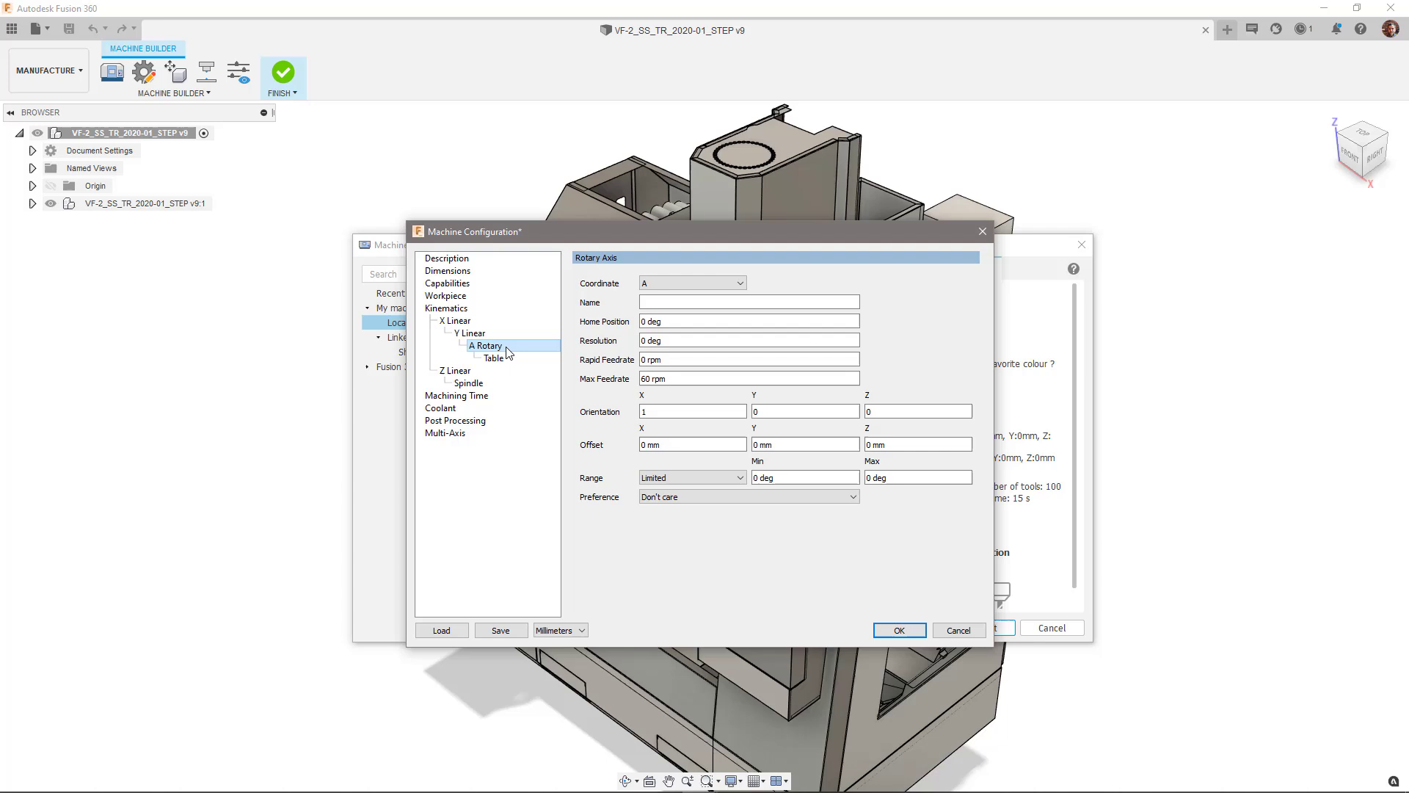
{"action": "left_click", "coordinate": [703, 283]}
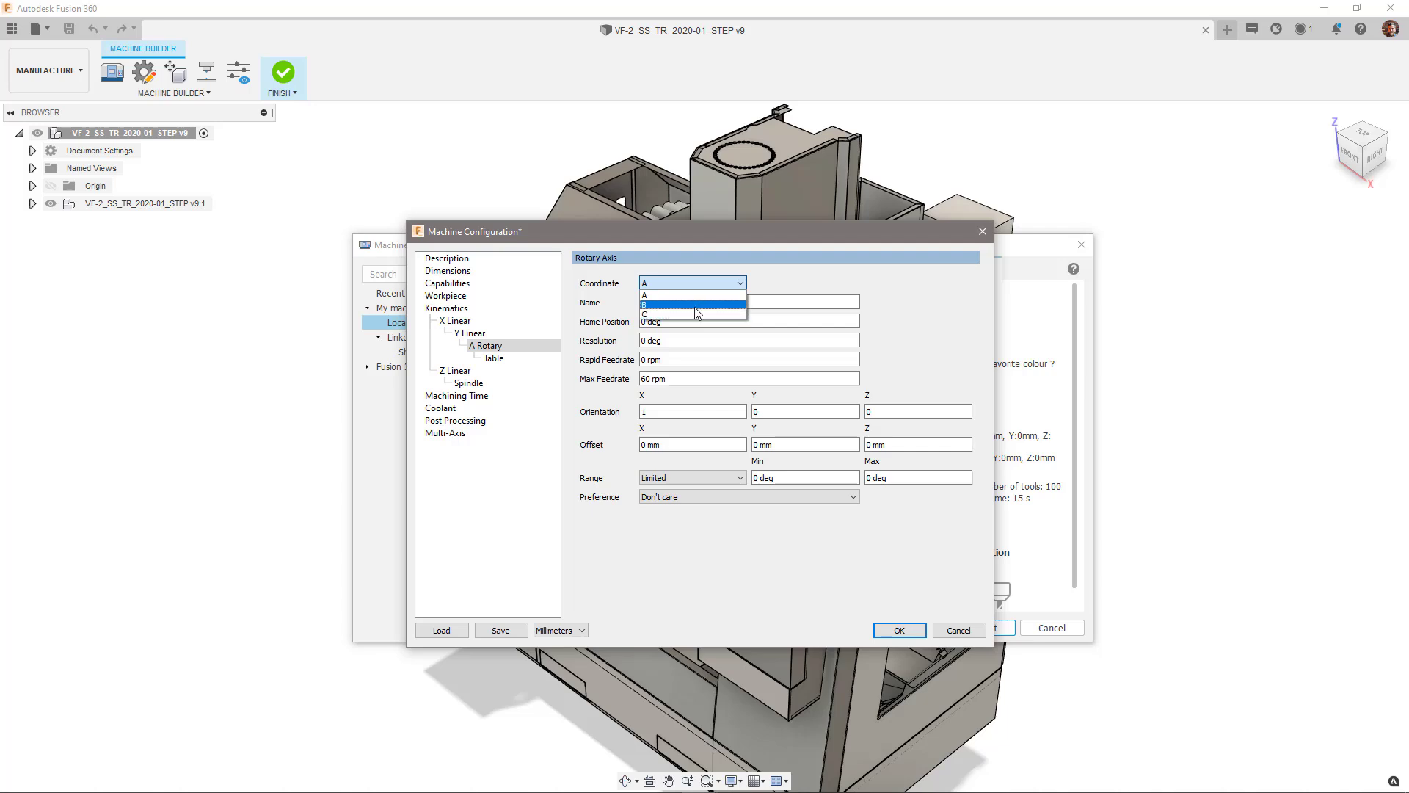
{"action": "left_click", "coordinate": [697, 297]}
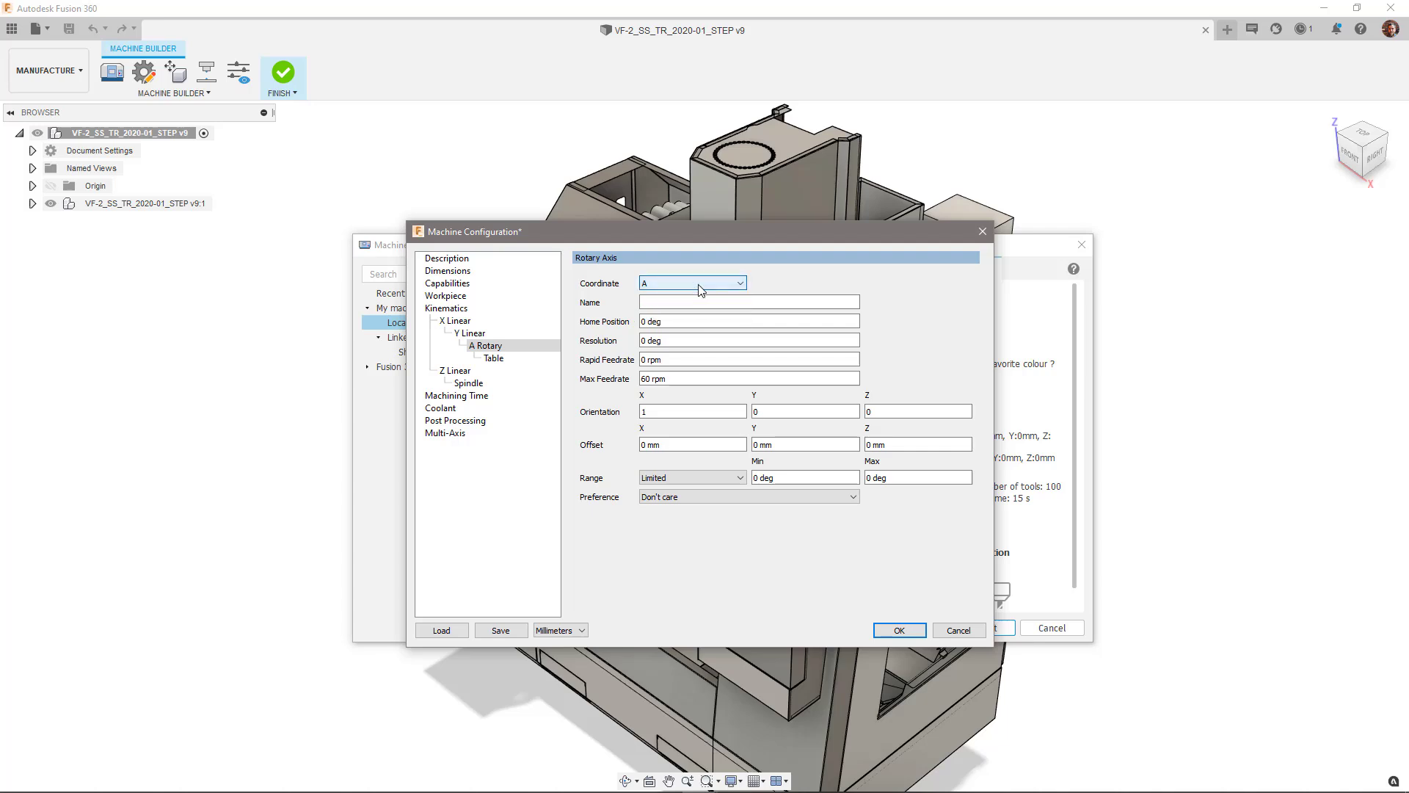
{"action": "right_click", "coordinate": [490, 357]}
Add a second rotary axis, C Rotary, above the table.
{"action": "left_click", "coordinate": [524, 383]}
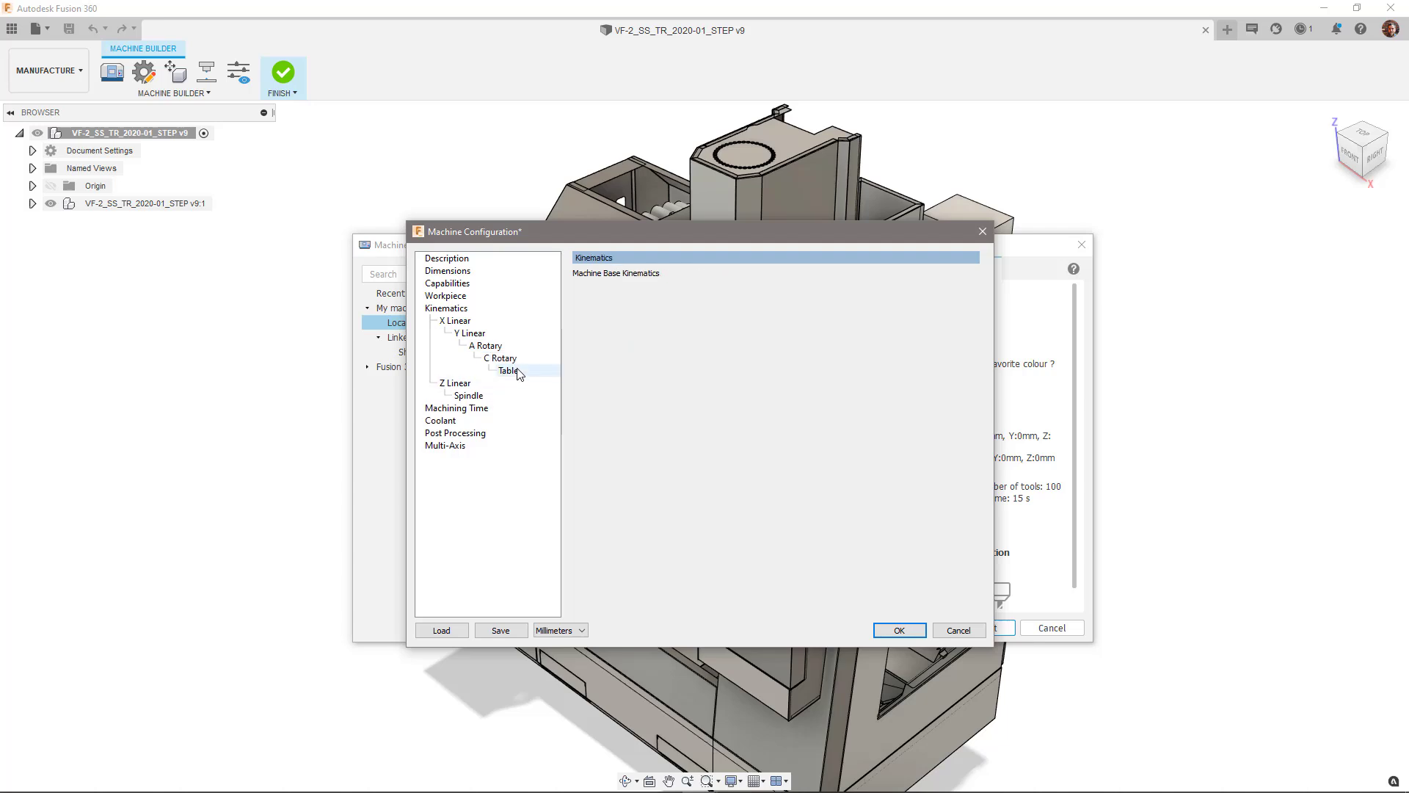
{"action": "left_click", "coordinate": [518, 358]}
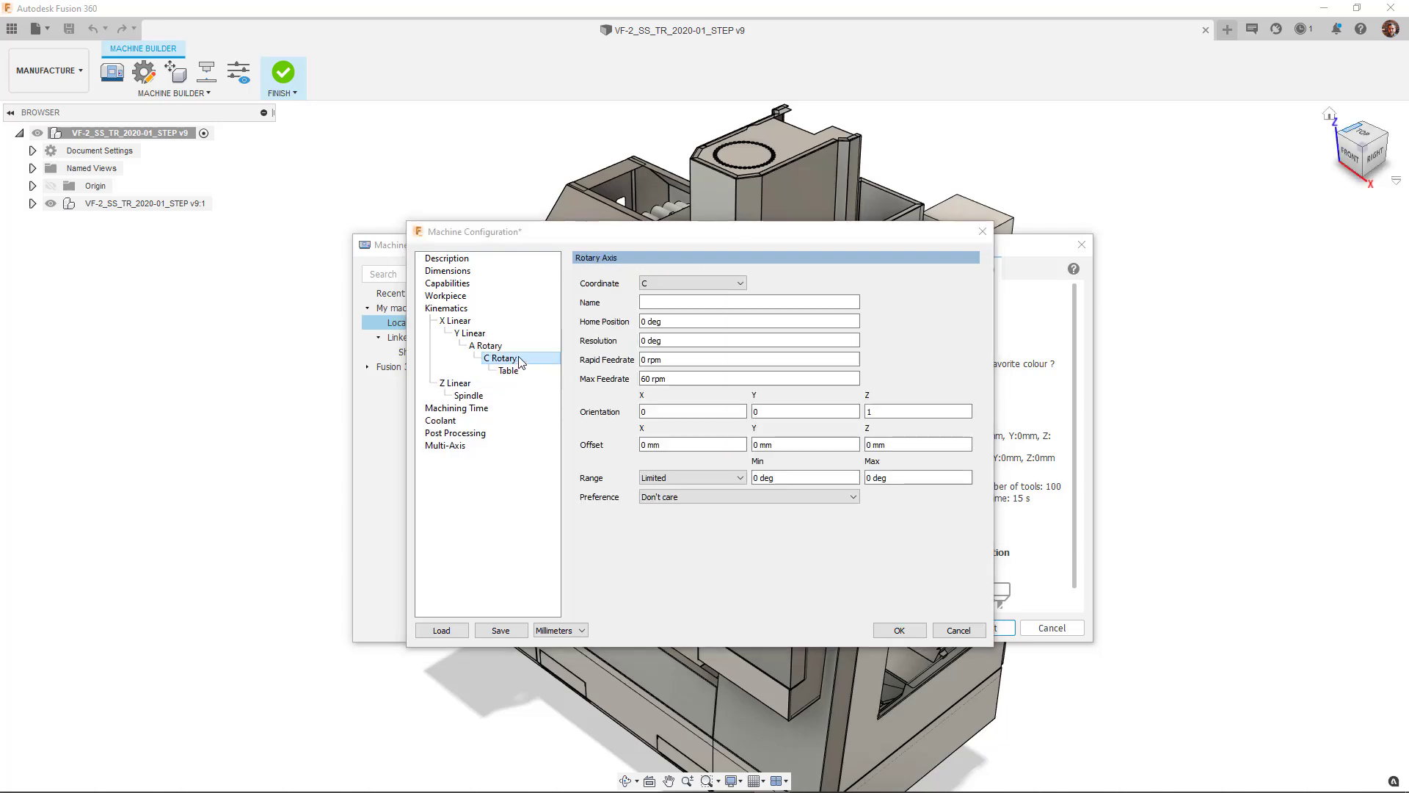
{"action": "left_click", "coordinate": [518, 346]}
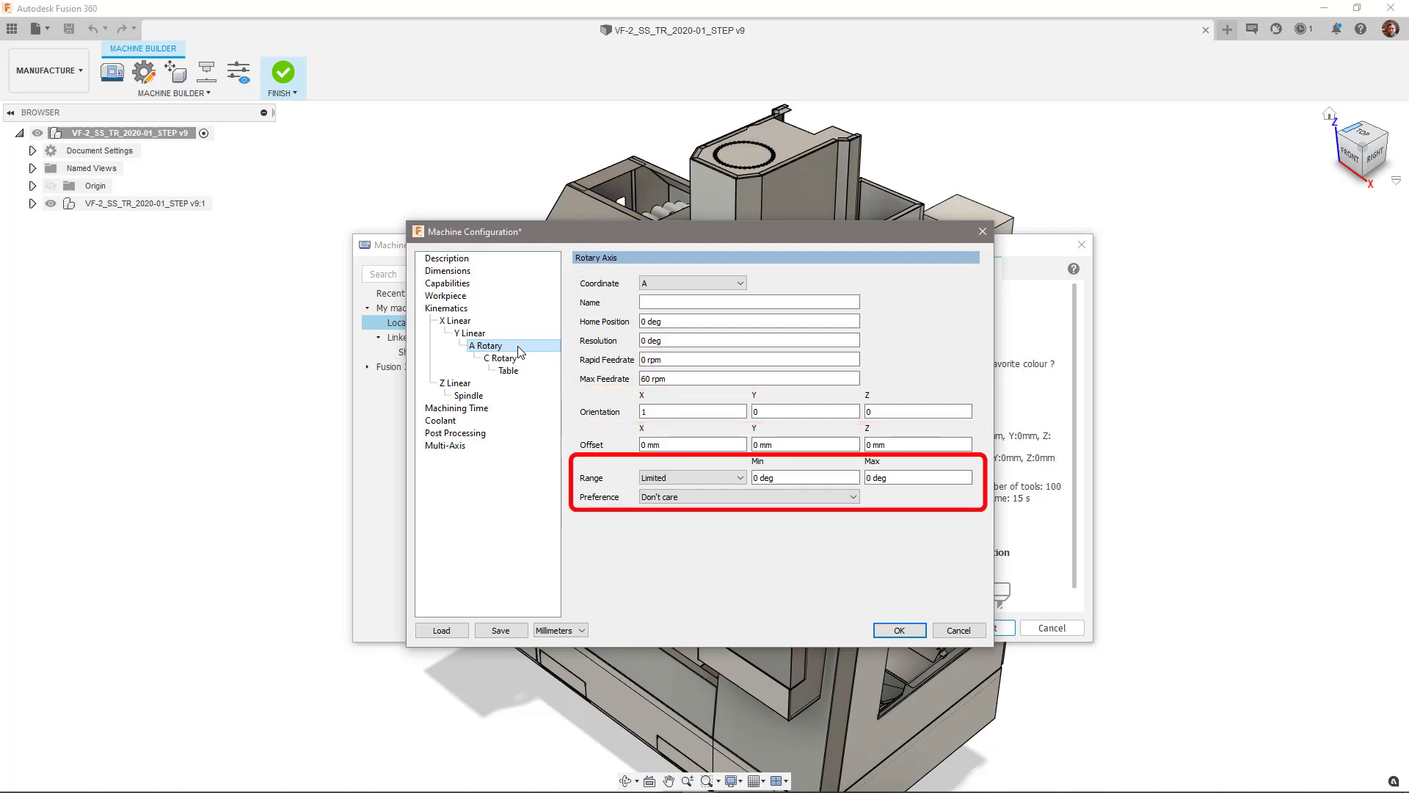
Limit the A Rotary axis to -90 to 90 deg with Negative preference.
{"action": "left_click", "coordinate": [749, 478]}
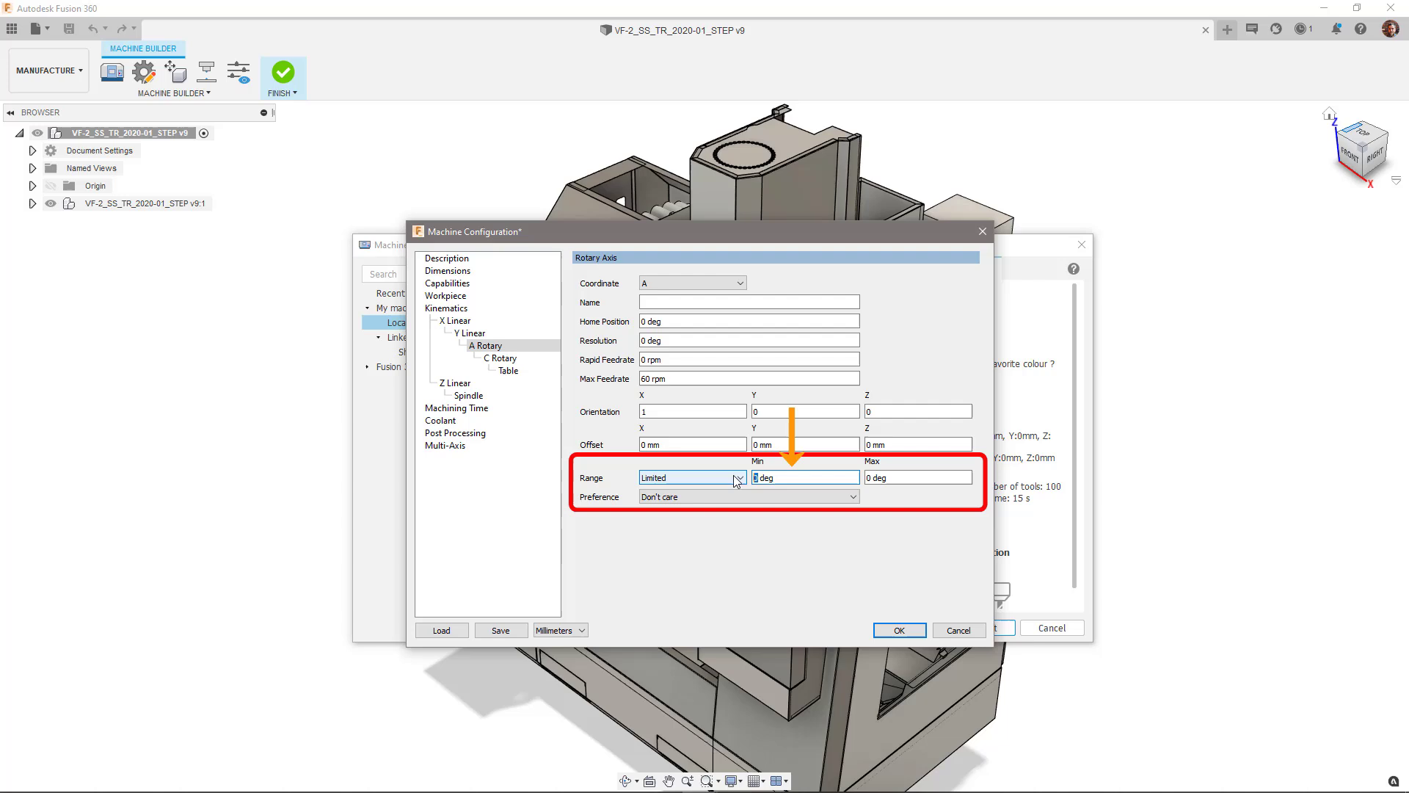
{"action": "type", "text": "-90"}
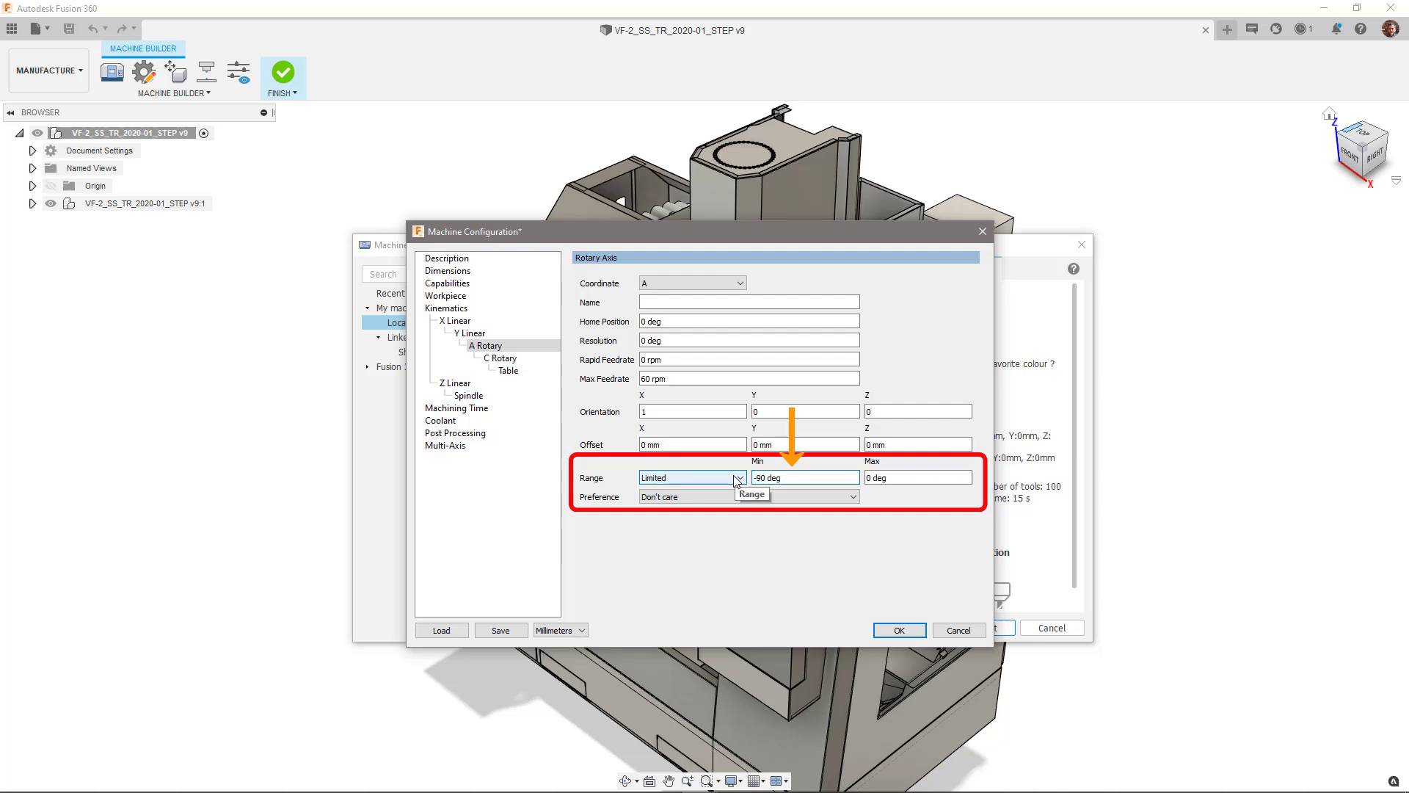
{"action": "key", "text": "Tab"}
{"action": "type", "text": "90"}
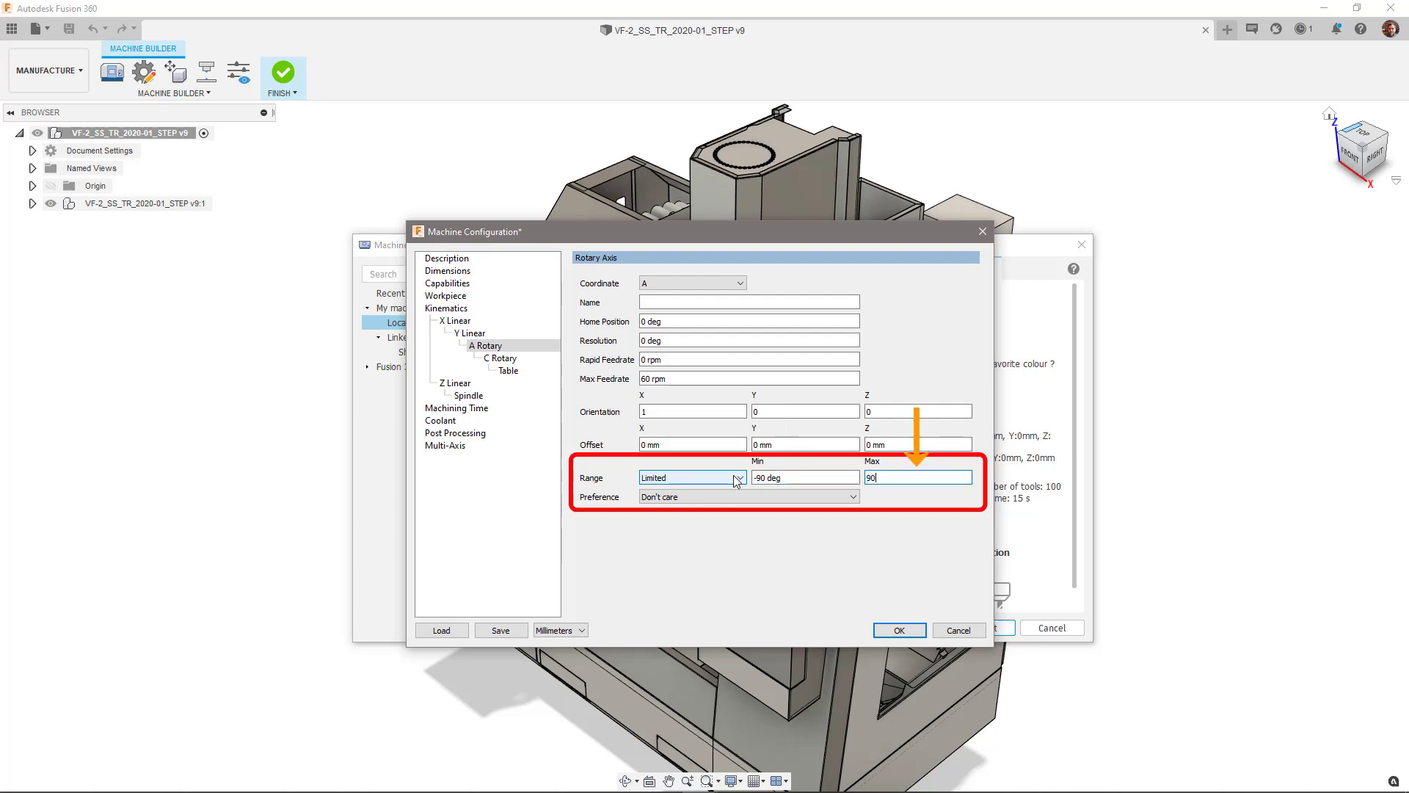
{"action": "key", "text": "Tab"}
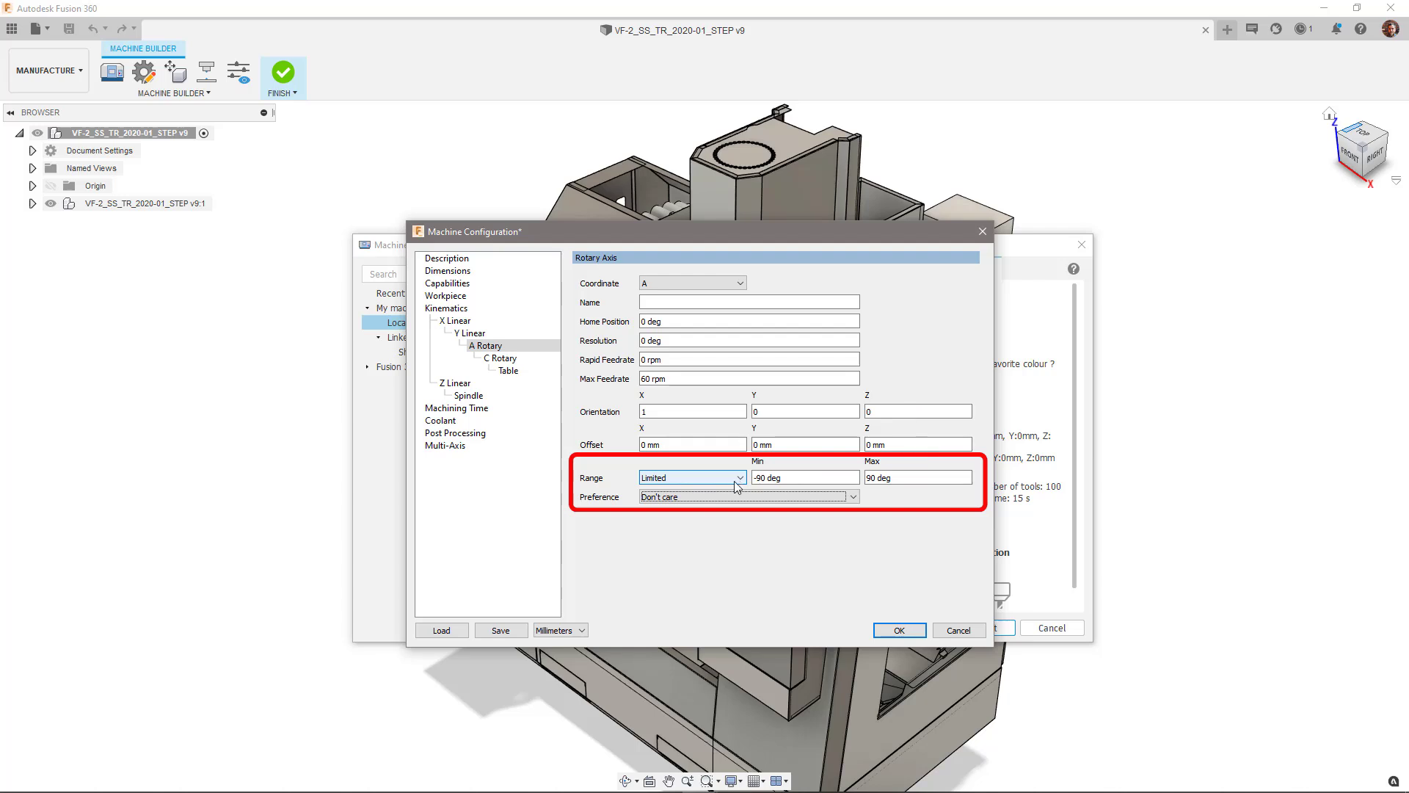
{"action": "left_click", "coordinate": [739, 497]}
{"action": "left_click", "coordinate": [738, 509]}
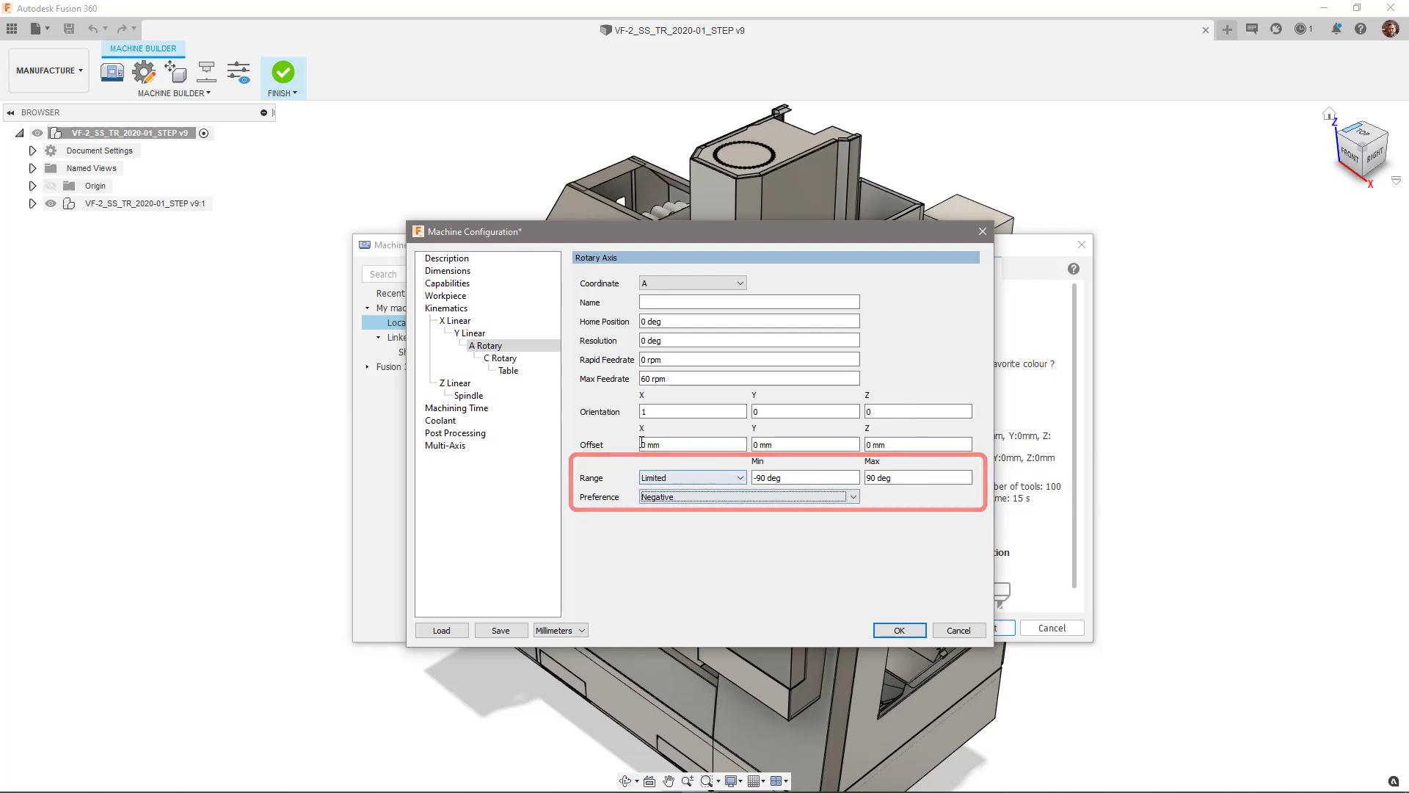
Set the C Rotary axis range to Unlimited.
{"action": "left_click", "coordinate": [504, 358]}
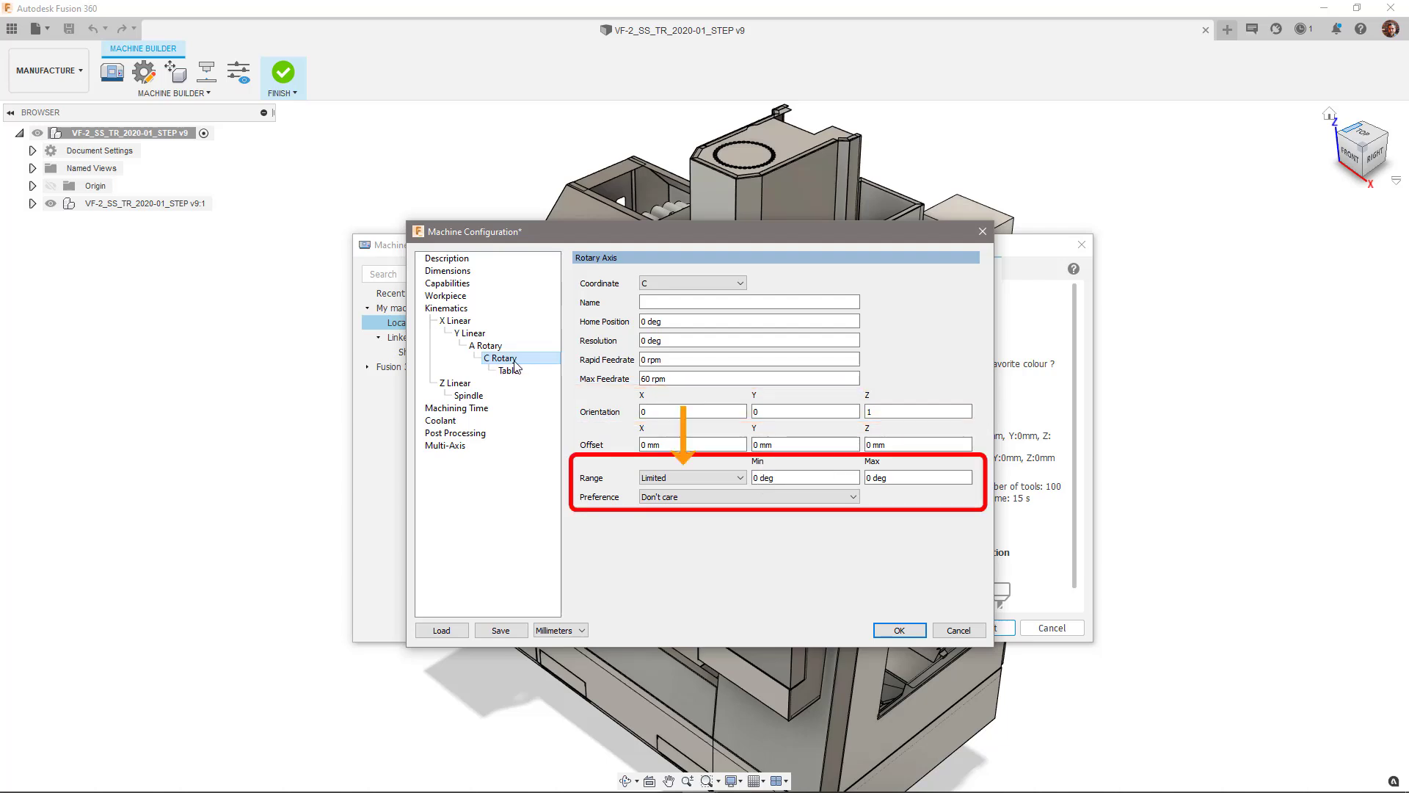
{"action": "left_click", "coordinate": [690, 478]}
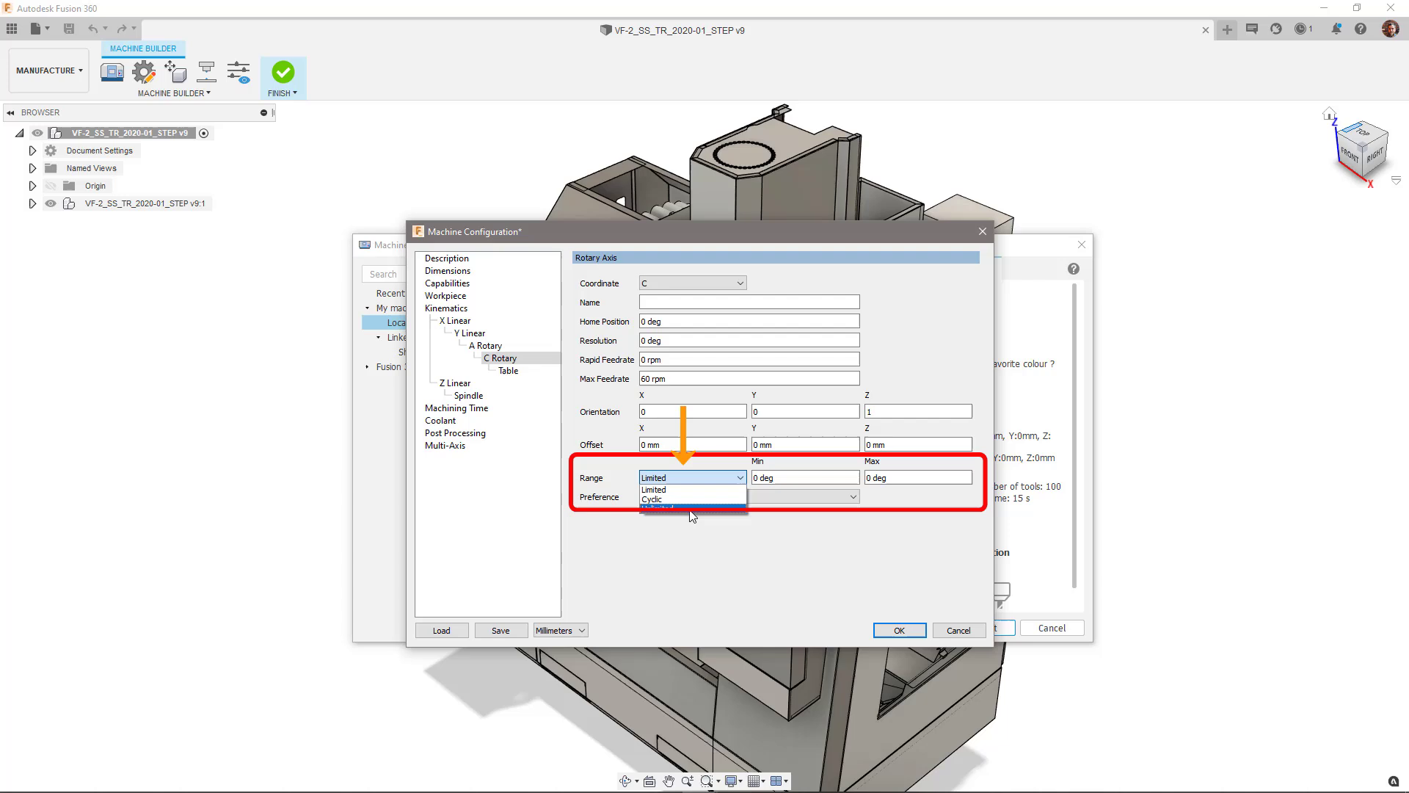
{"action": "left_click", "coordinate": [690, 508]}
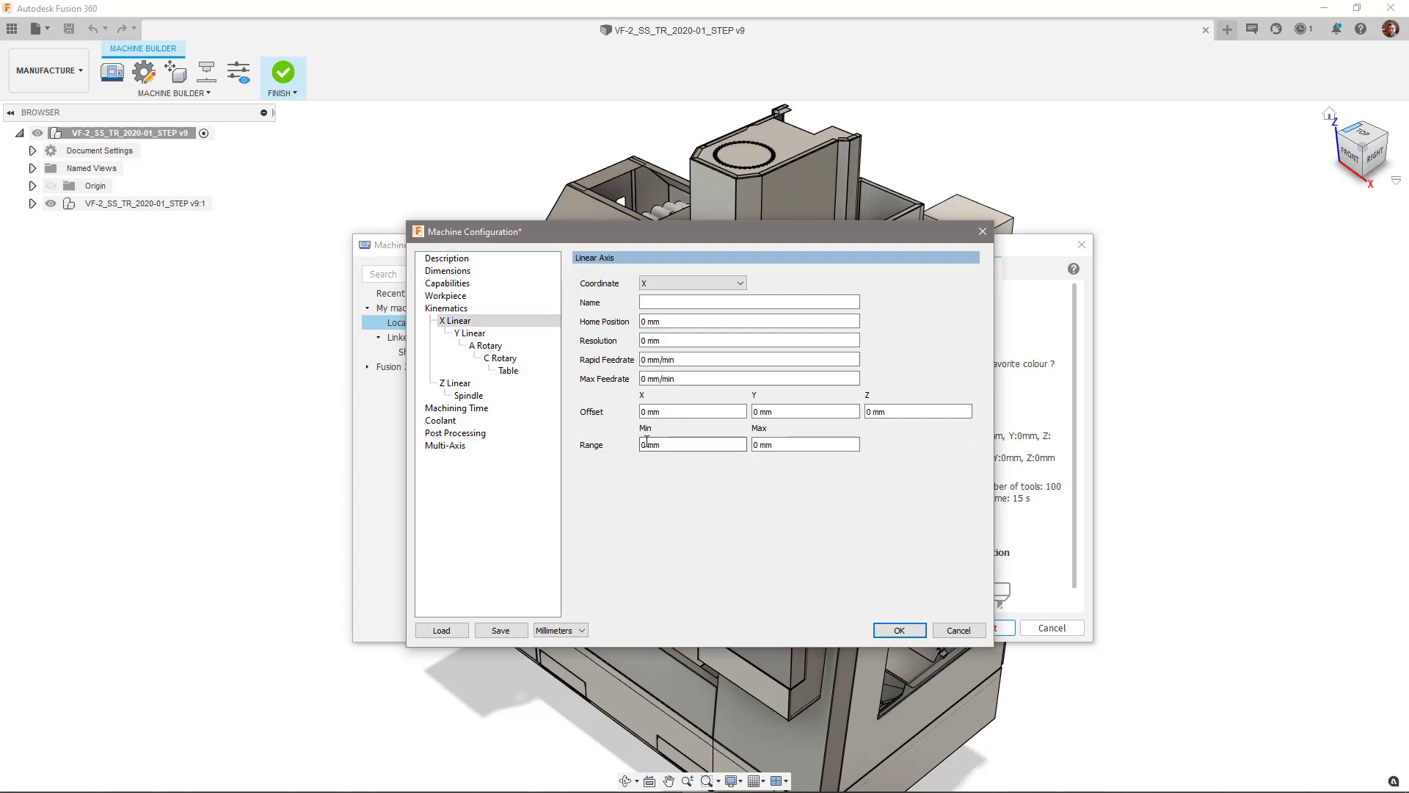
Set X Linear travel to -381 to 381 and Z Linear to -600 to 100 mm.
{"action": "type", "text": "-381"}
{"action": "left_click", "coordinate": [805, 444]}
{"action": "type", "text": "381"}
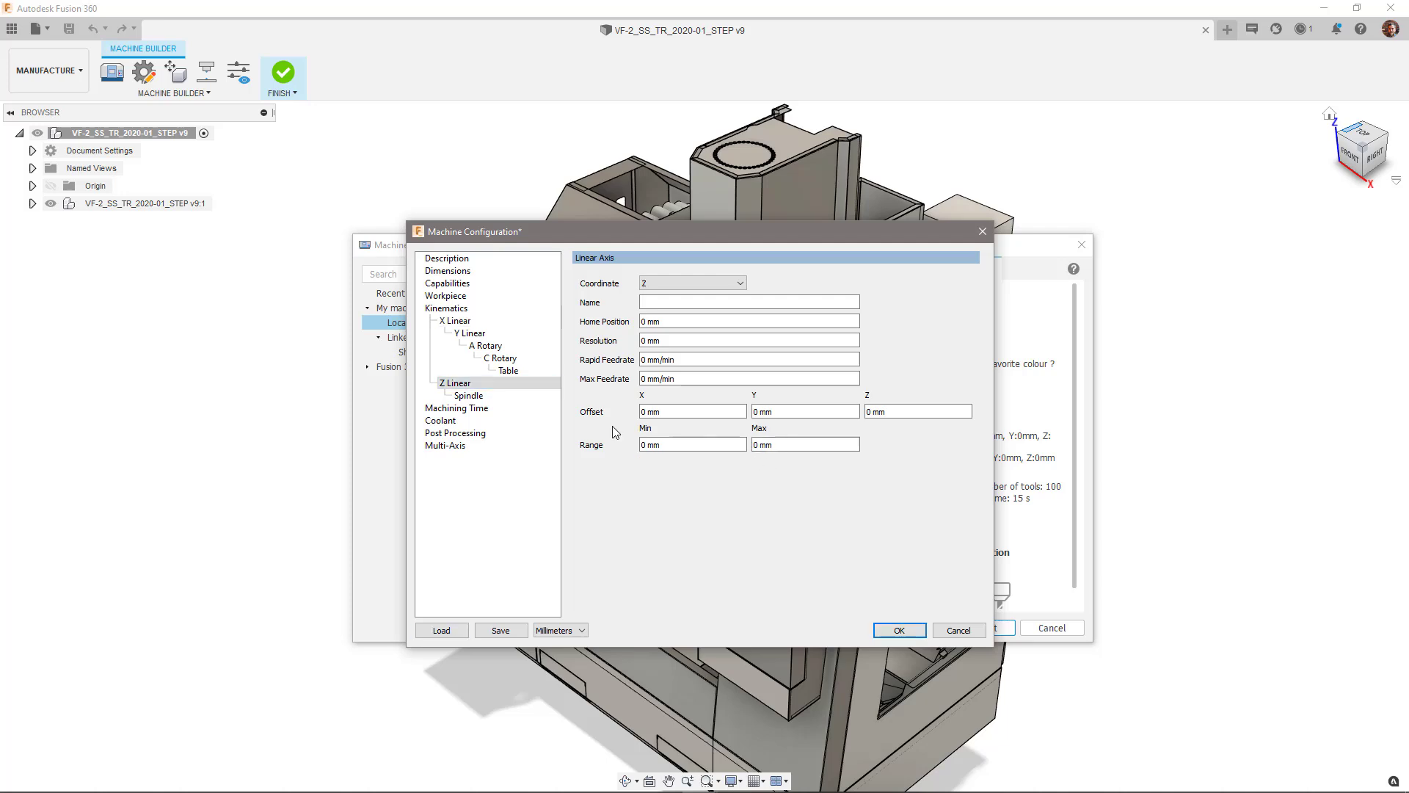
{"action": "double_click", "coordinate": [643, 445]}
{"action": "type", "text": "-600"}
{"action": "double_click", "coordinate": [754, 444]}
{"action": "type", "text": "100"}
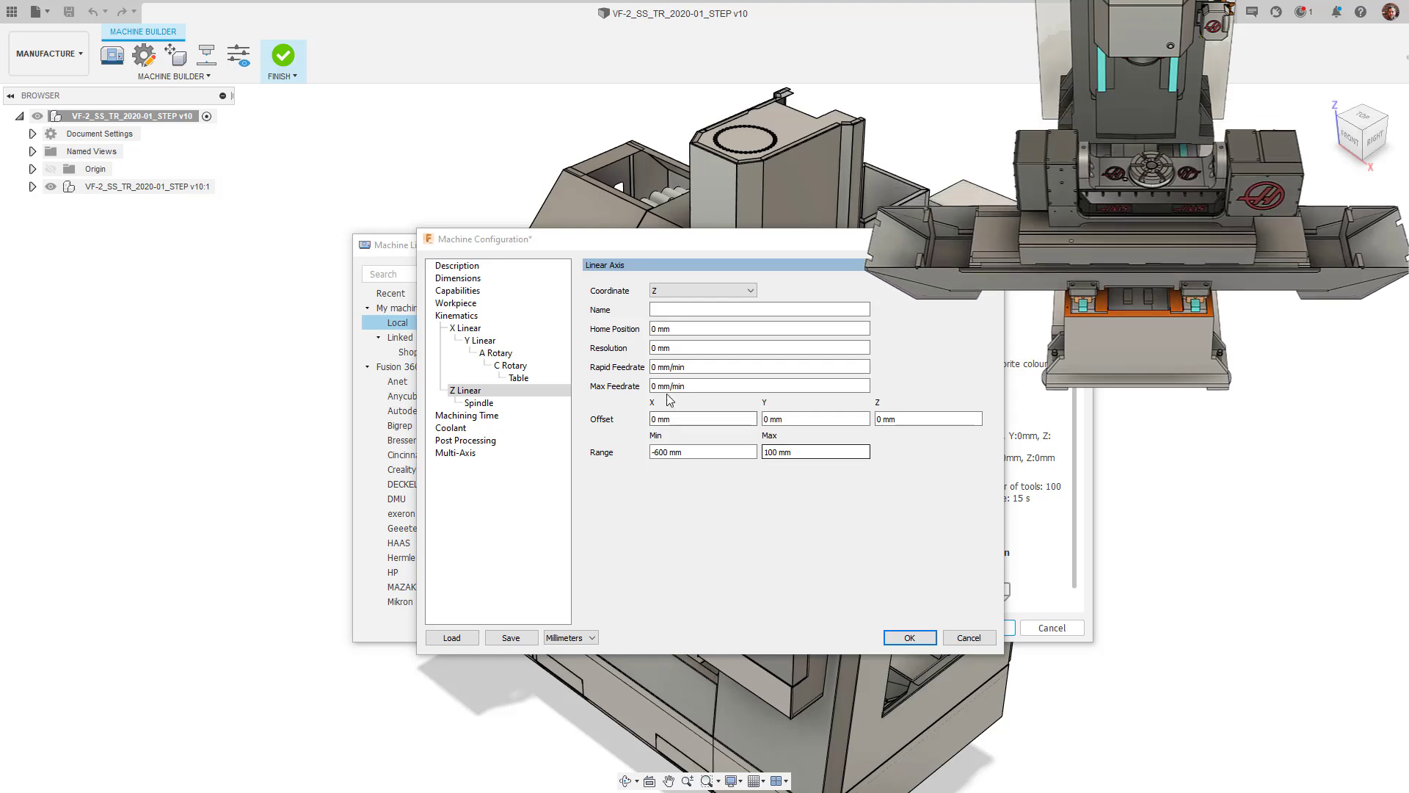
Nest X Linear under Y Linear, then review the Y, X, A and C axis settings.
{"action": "left_click_drag", "start_coordinate": [467, 330], "coordinate": [482, 343]}
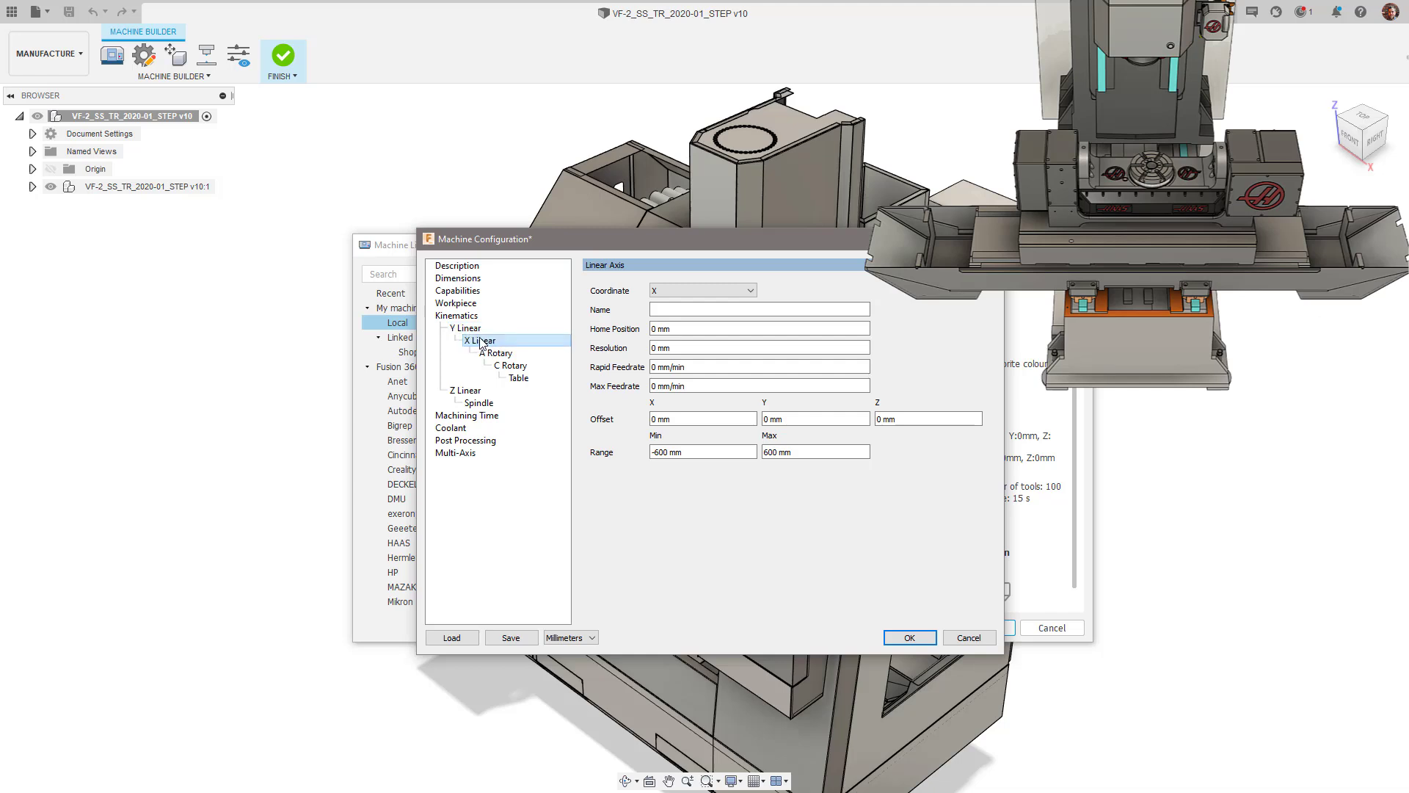
{"action": "left_click", "coordinate": [476, 331]}
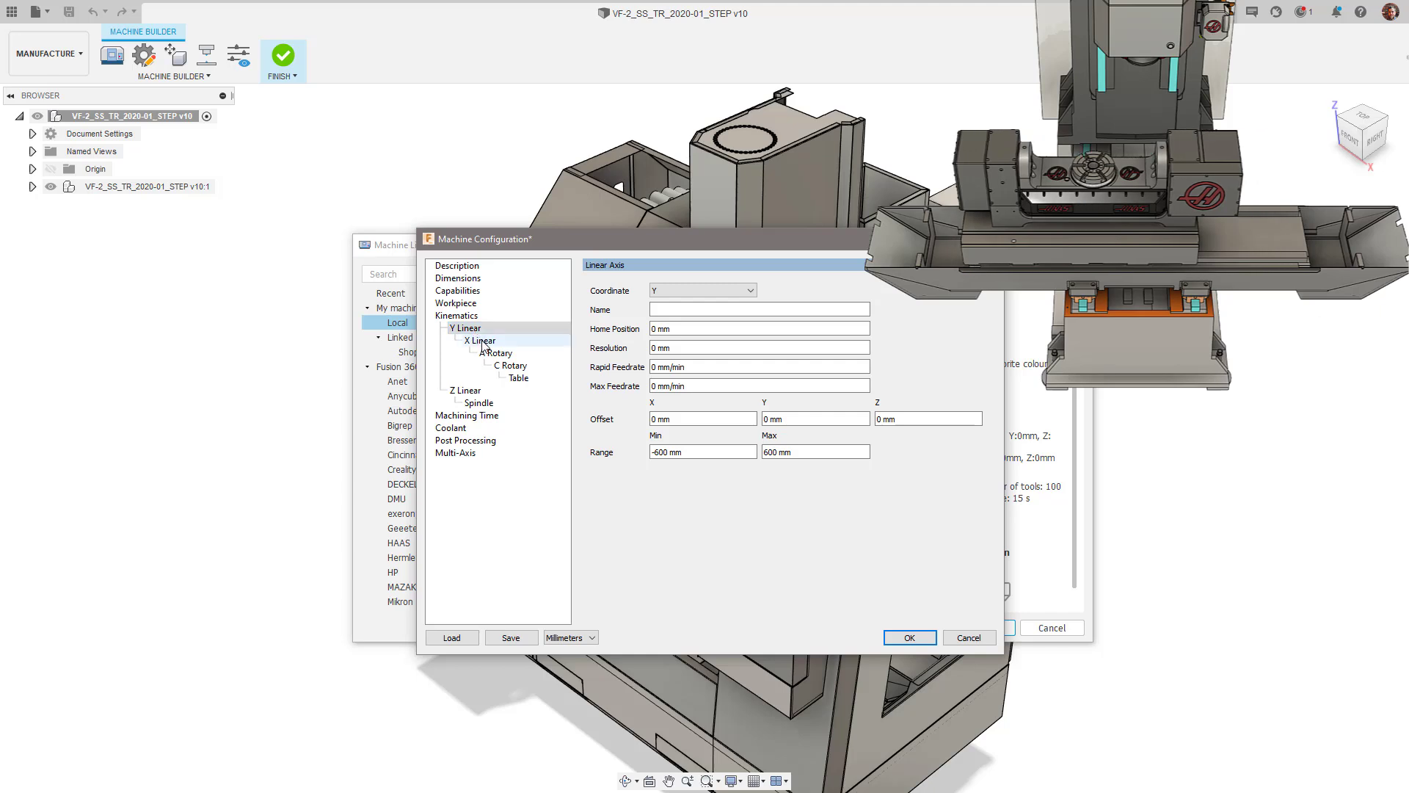
{"action": "left_click", "coordinate": [484, 344]}
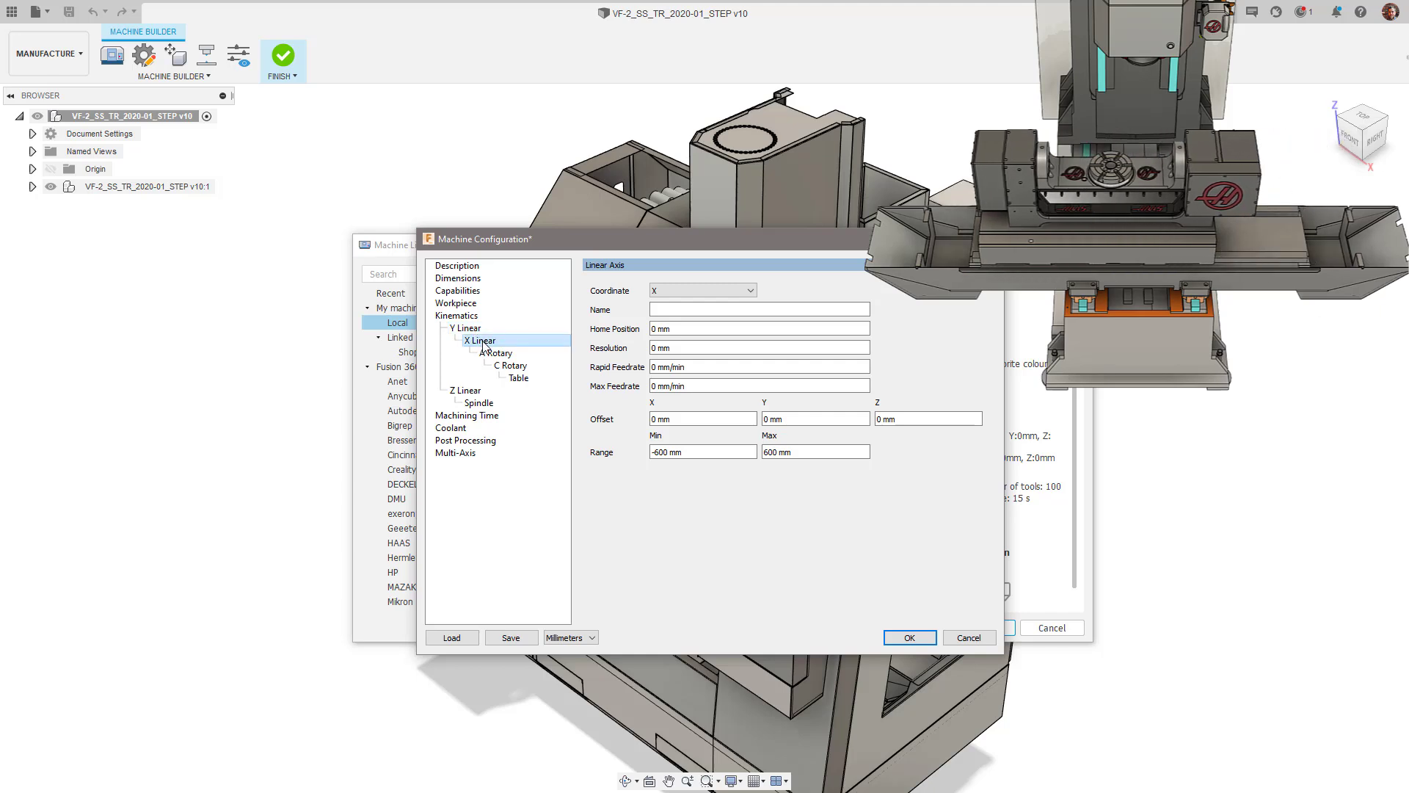
{"action": "left_click", "coordinate": [494, 355]}
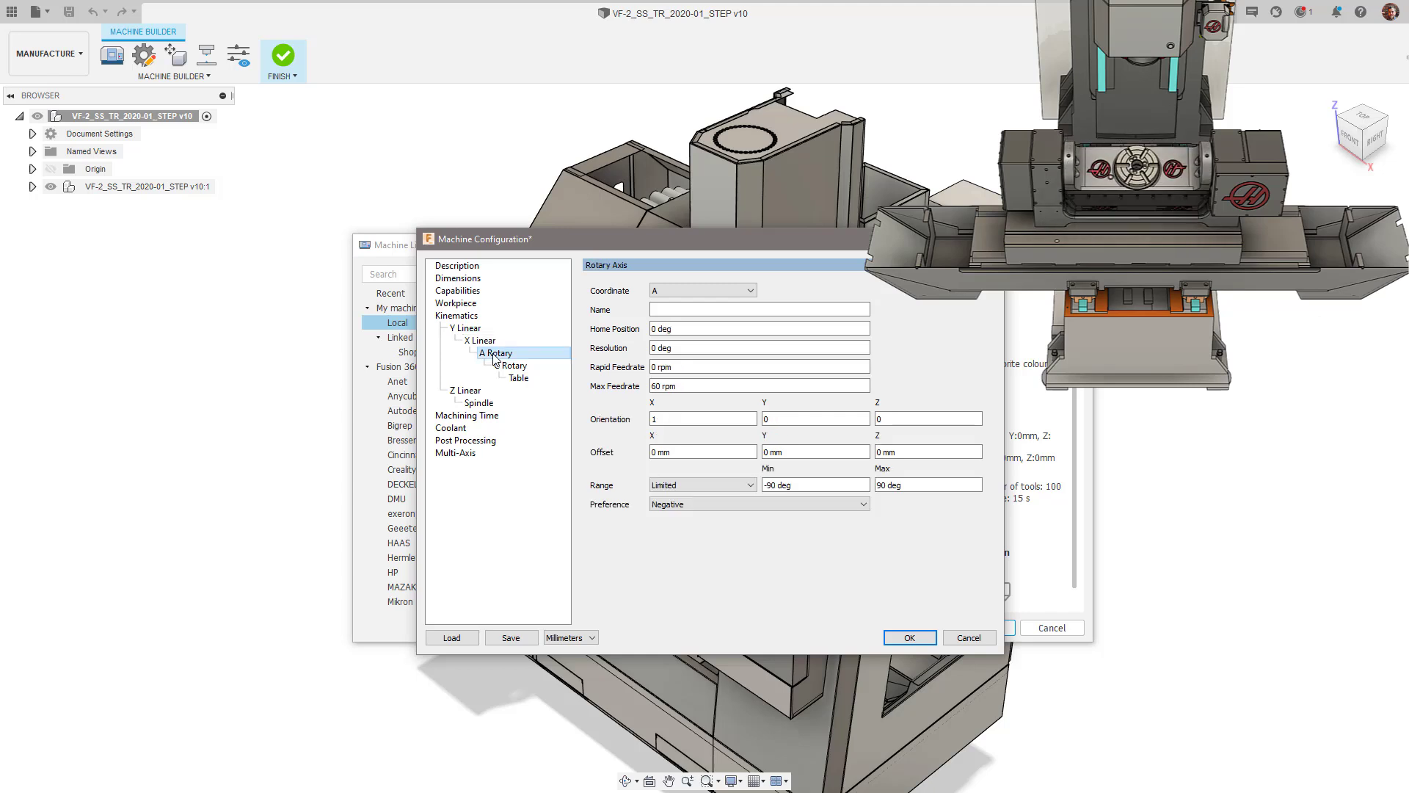
{"action": "left_click", "coordinate": [510, 367]}
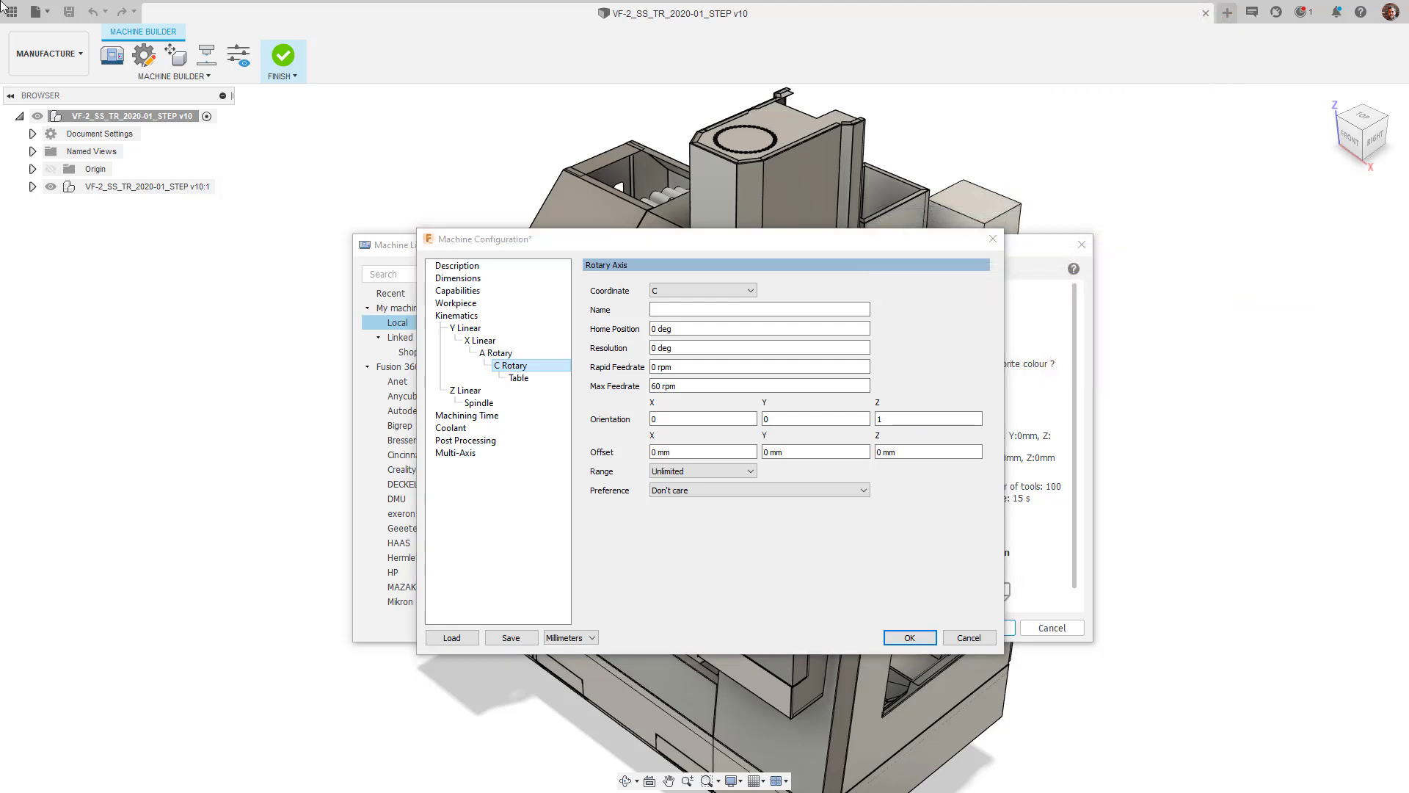
Set the post location to Personal - local and choose the haas next generation BTC VF2 Machine Sim Ready.cps post.
{"action": "left_click", "coordinate": [475, 441]}
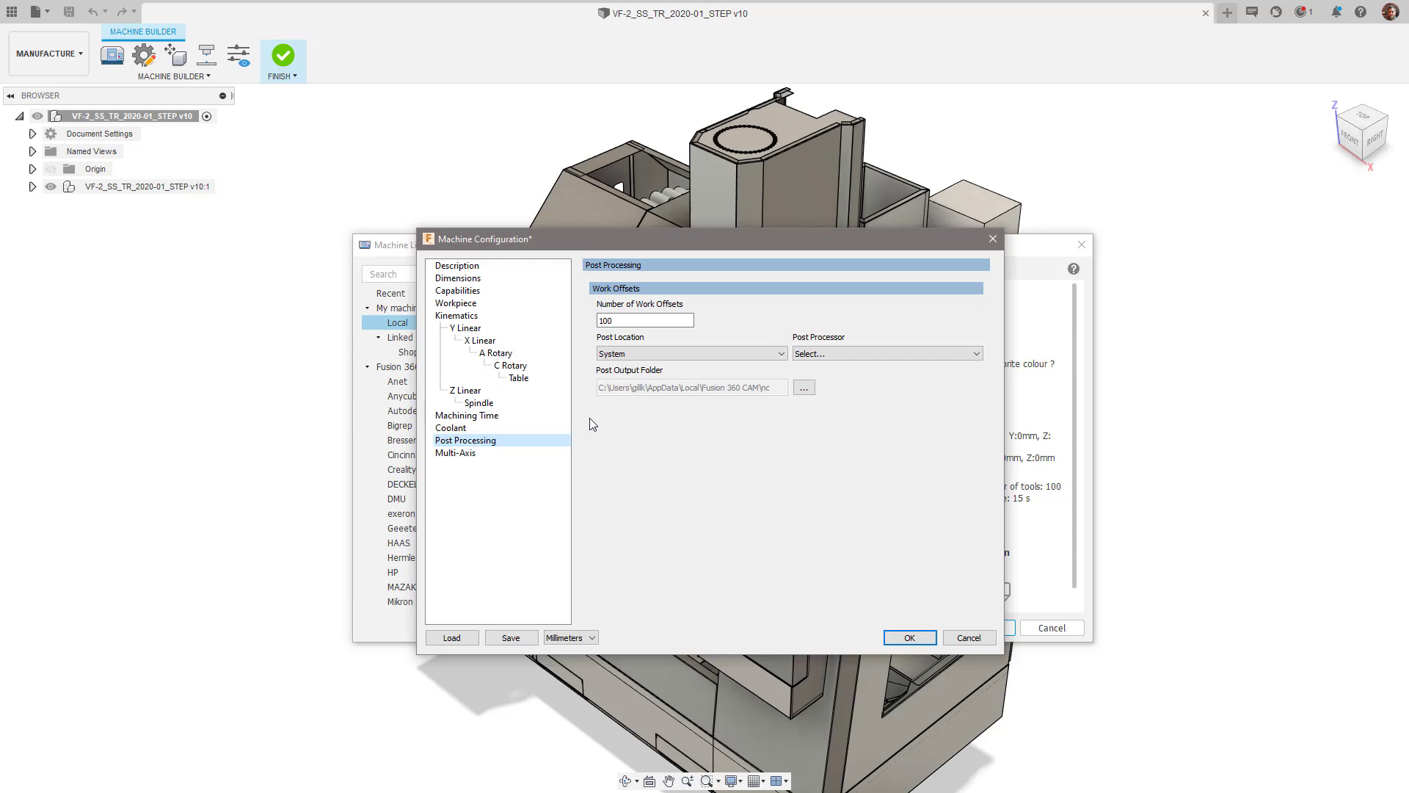
{"action": "left_click", "coordinate": [780, 354]}
{"action": "left_click", "coordinate": [771, 369]}
{"action": "left_click", "coordinate": [820, 355]}
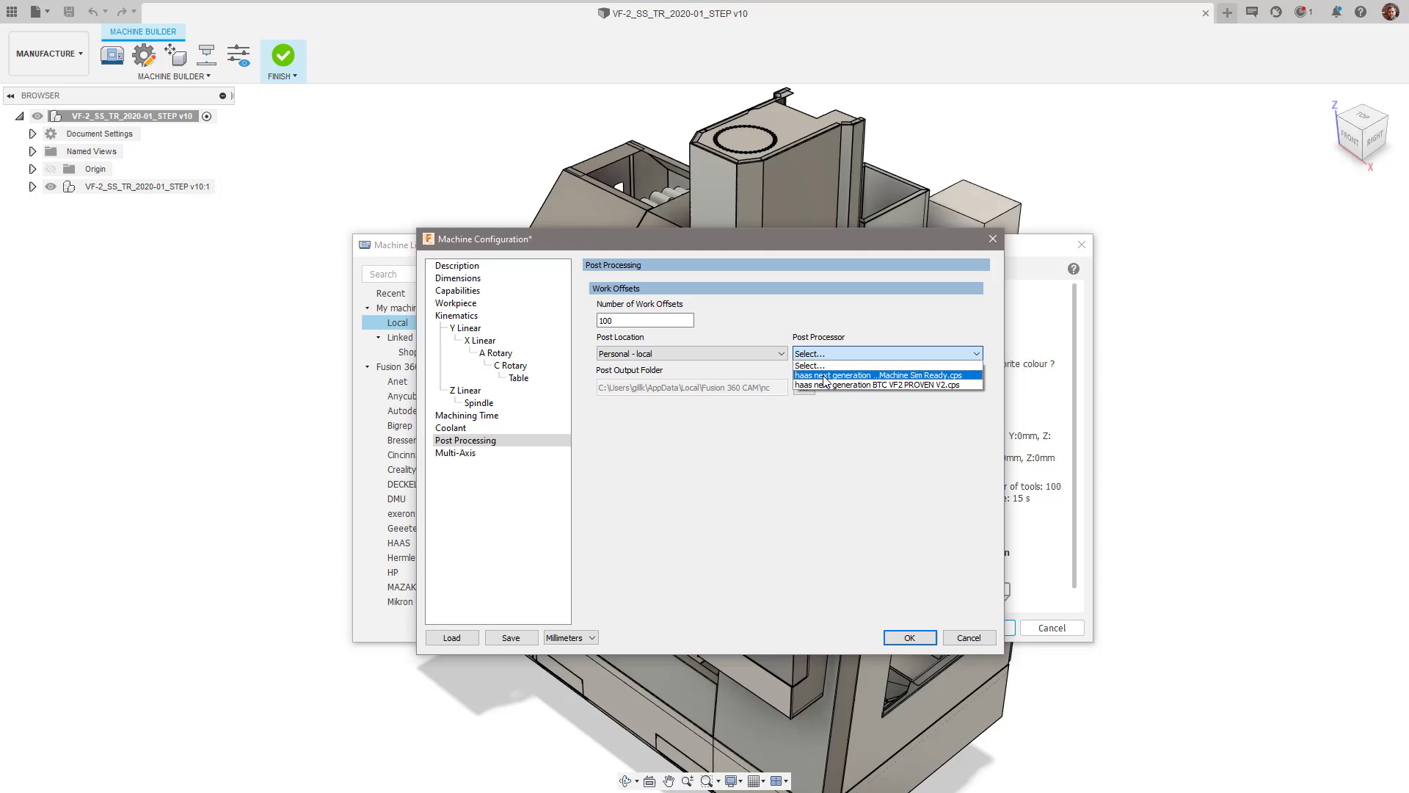
{"action": "left_click", "coordinate": [824, 376]}
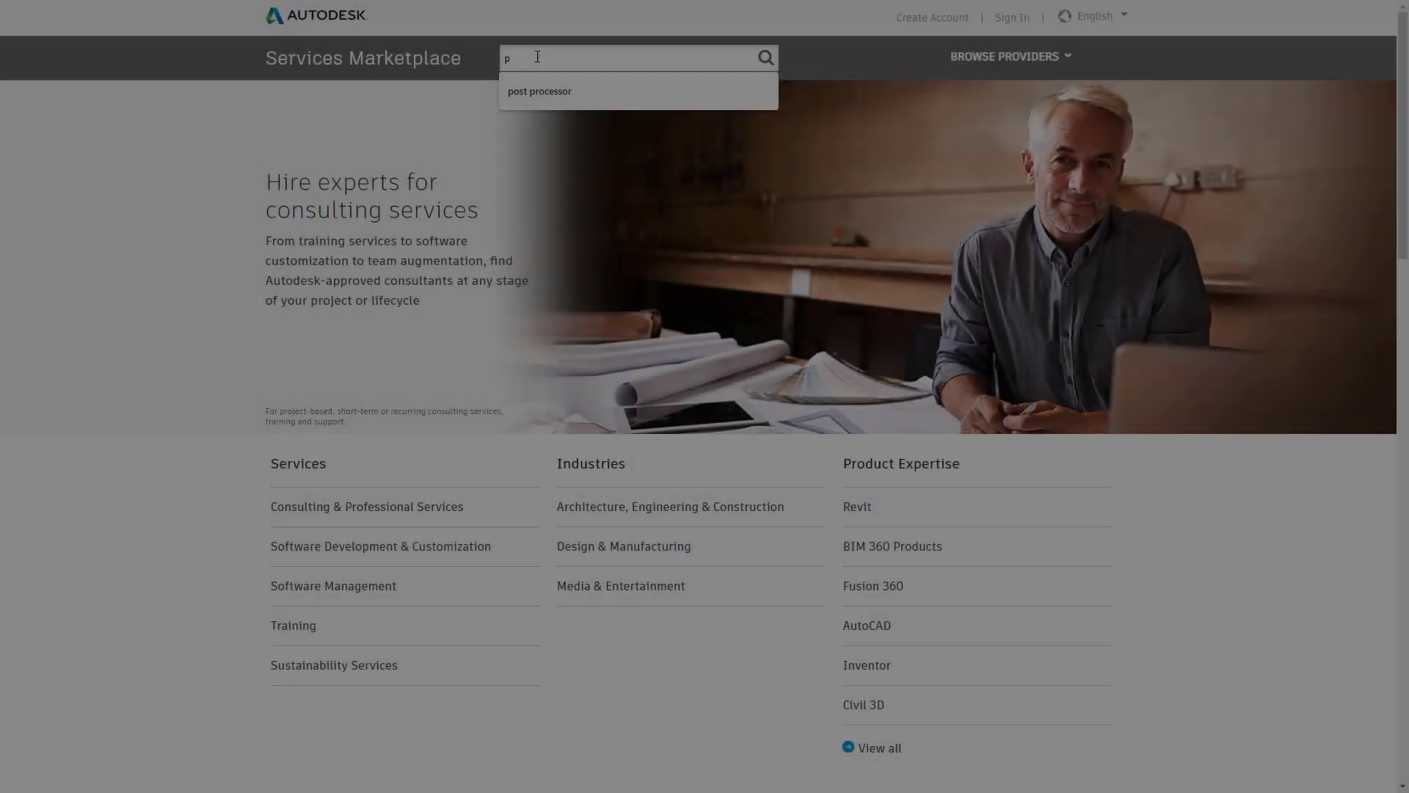
Search the Services Marketplace for 'post processor' and scroll through the provider results.
{"action": "type", "text": "ost processor"}
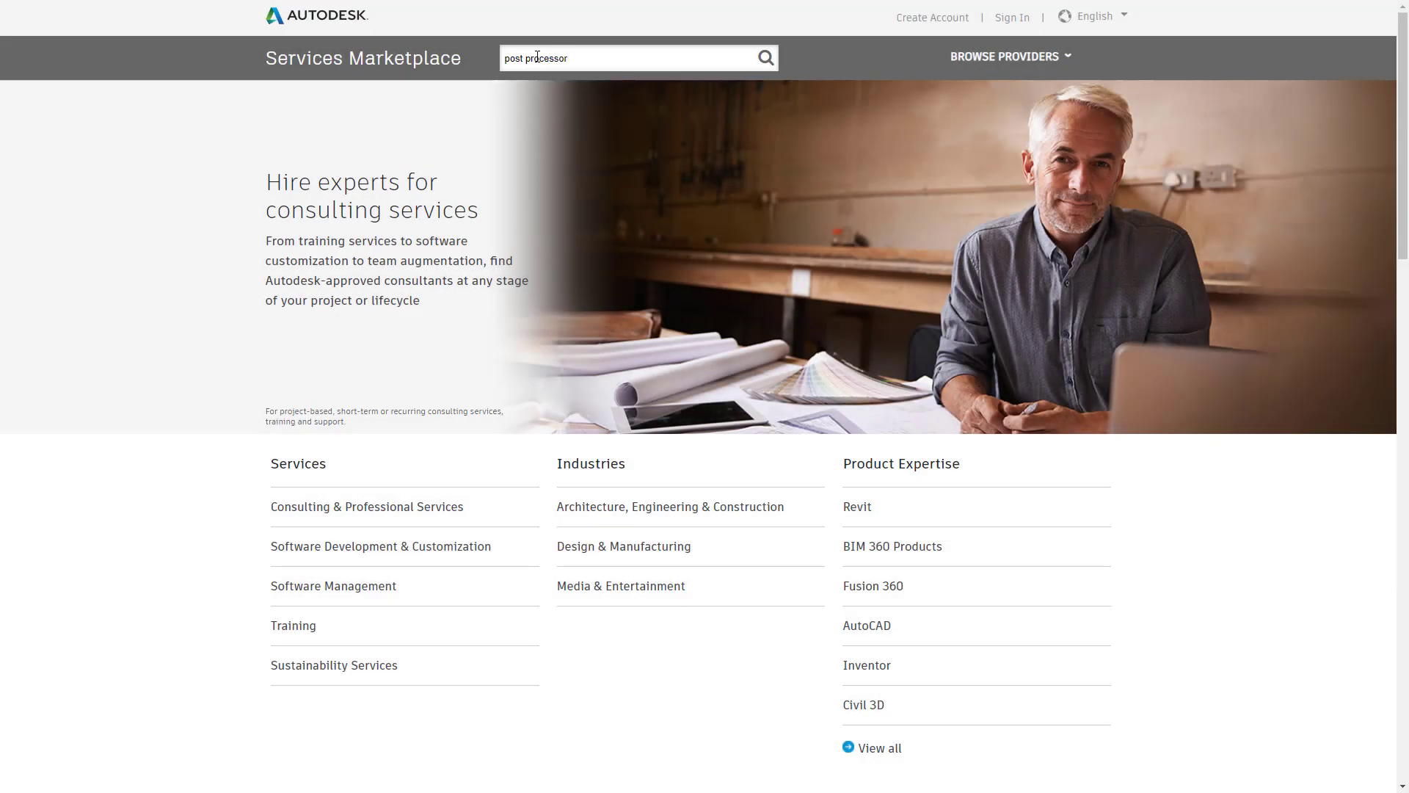
{"action": "key", "text": "Return"}
{"action": "left_click_drag", "start_coordinate": [1404, 104], "coordinate": [1404, 661]}
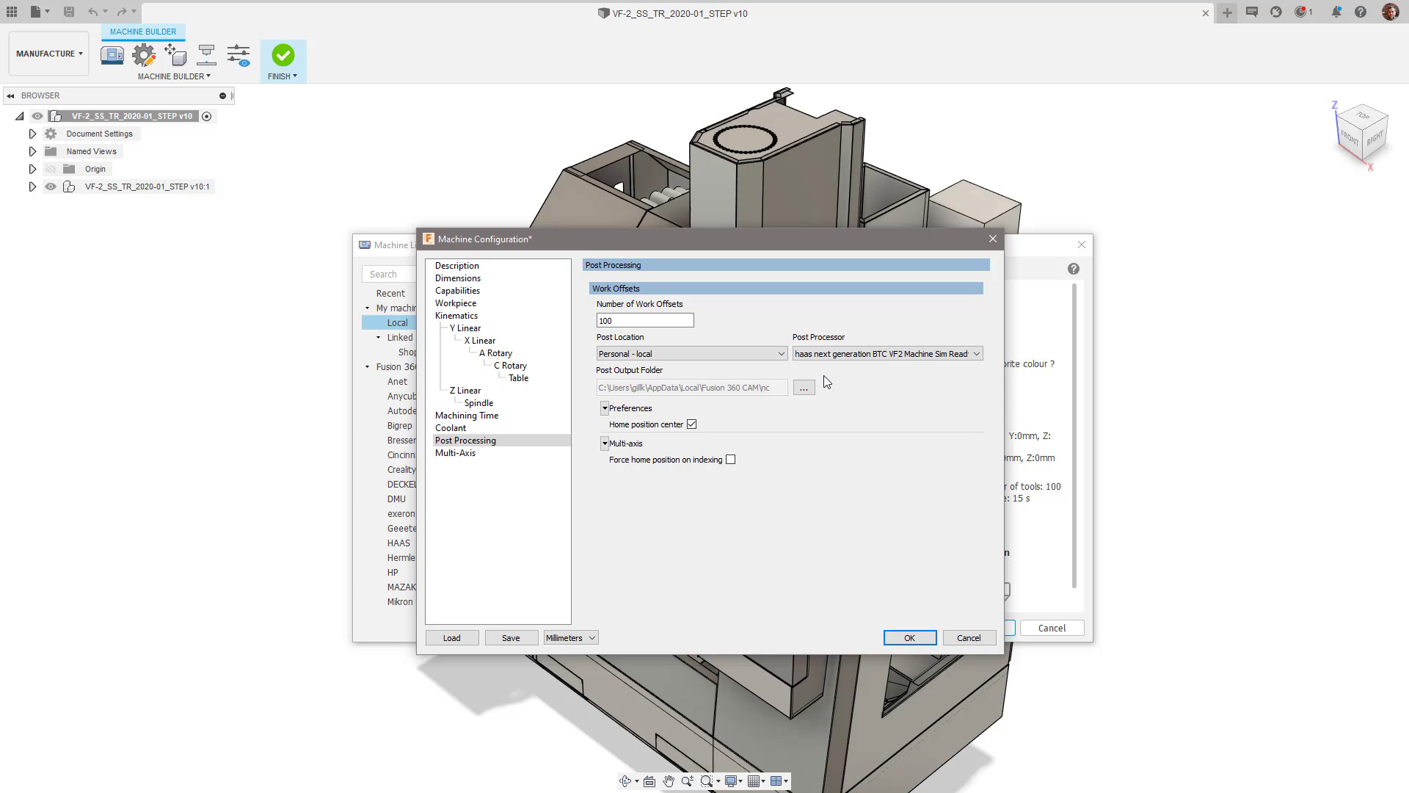
Save the machine configuration with OK and select Haas VF2 TR160 from the Machine Library.
{"action": "left_click", "coordinate": [909, 637]}
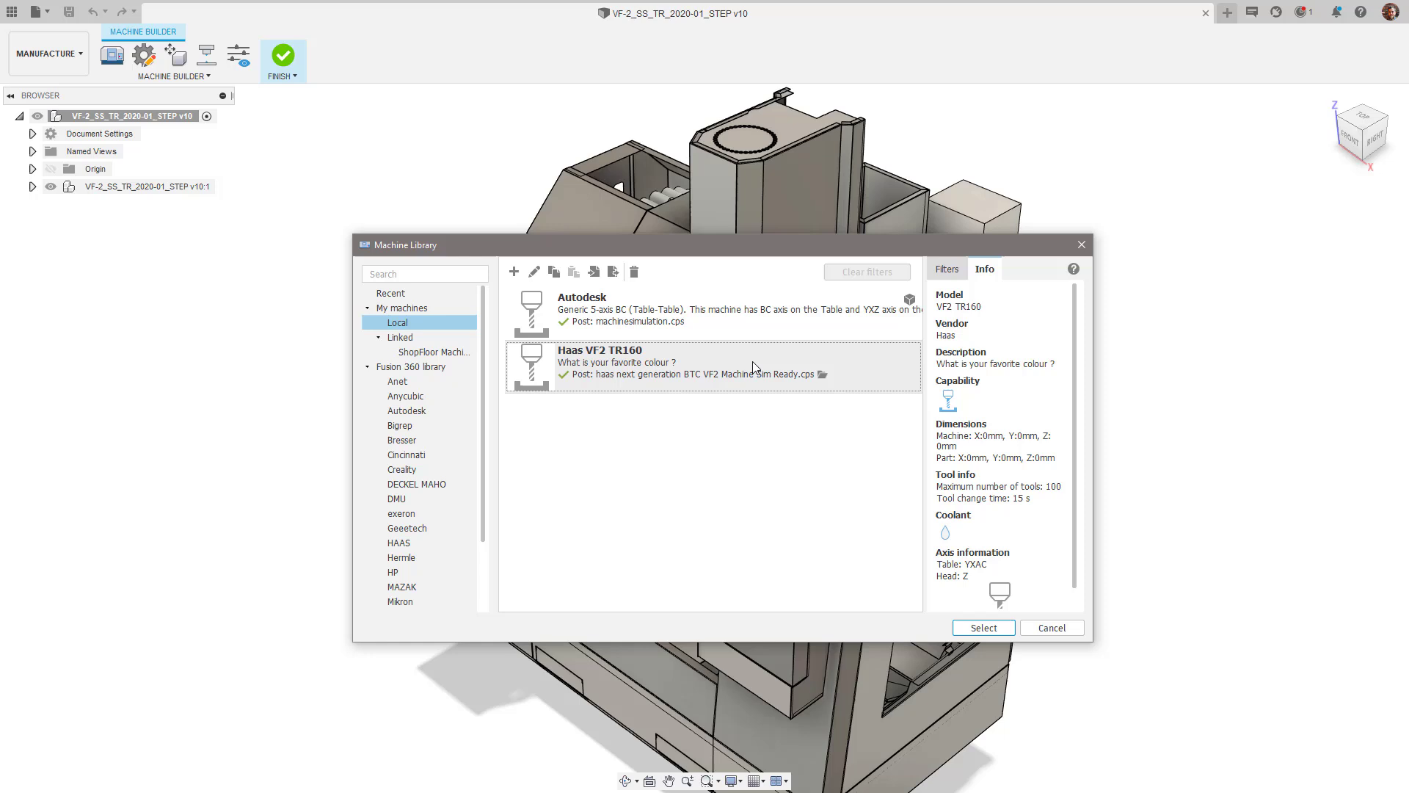
{"action": "left_click", "coordinate": [983, 629]}
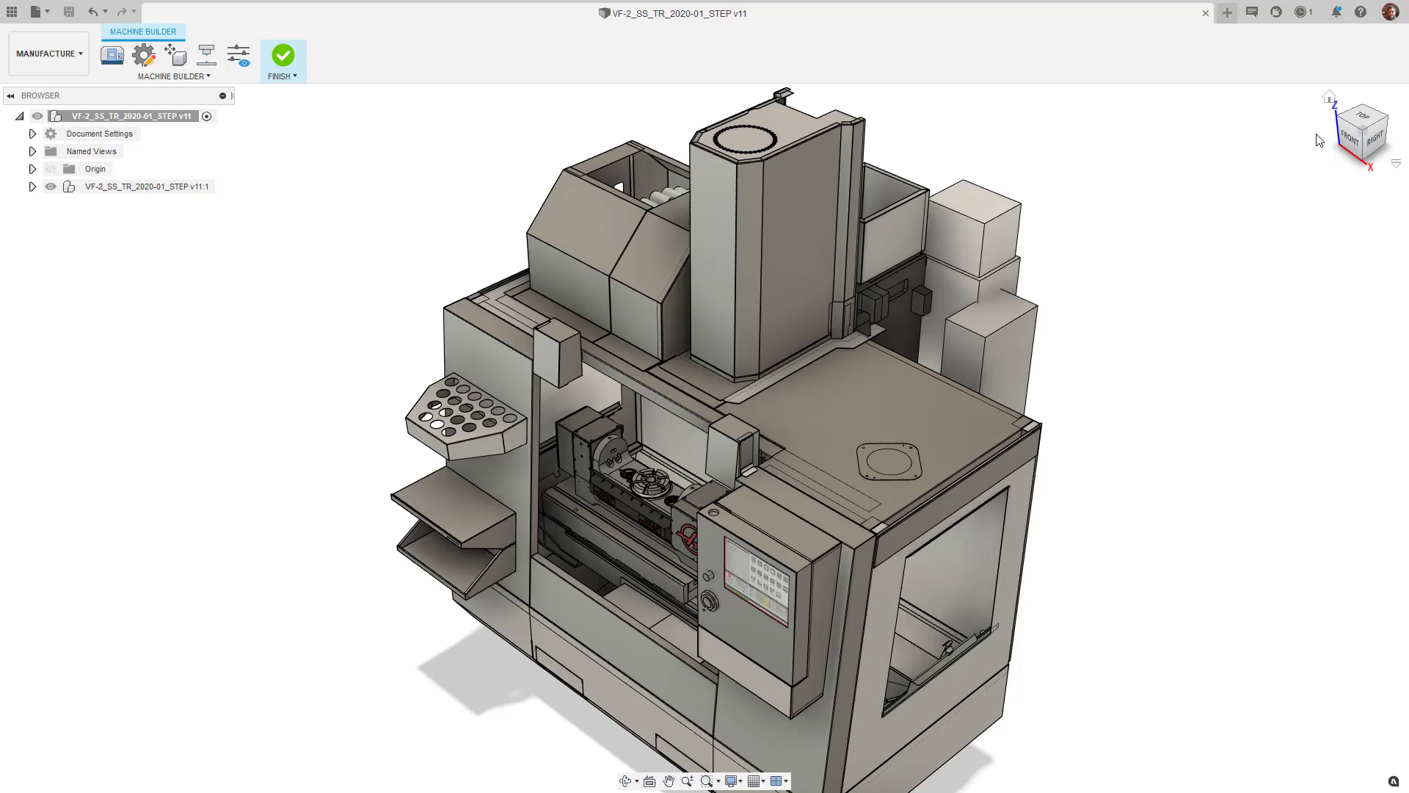
Switch to the front view, test rotating the whole machine assembly with Move/Copy, then exit the move.
{"action": "left_click", "coordinate": [1354, 140]}
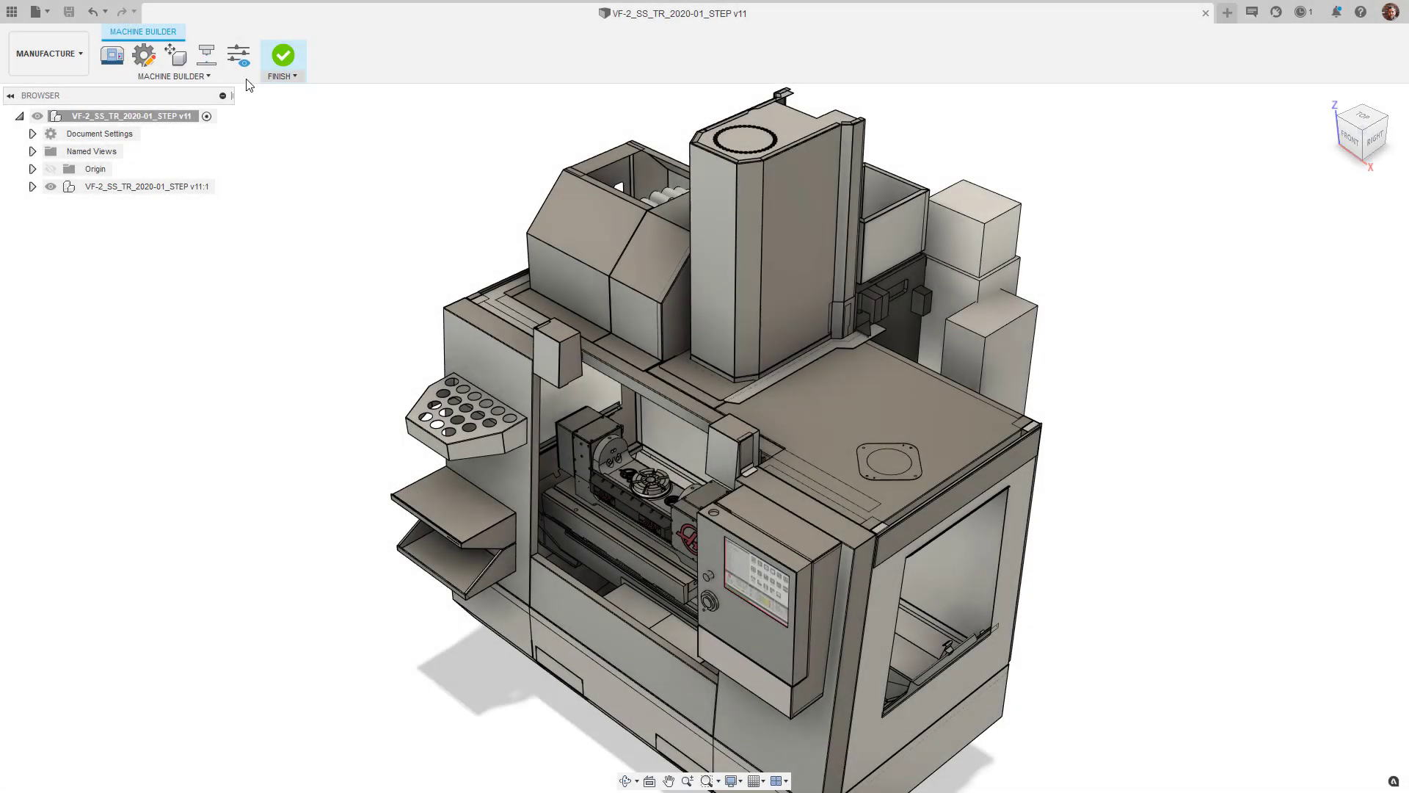
{"action": "left_click", "coordinate": [175, 55]}
{"action": "left_click", "coordinate": [169, 187]}
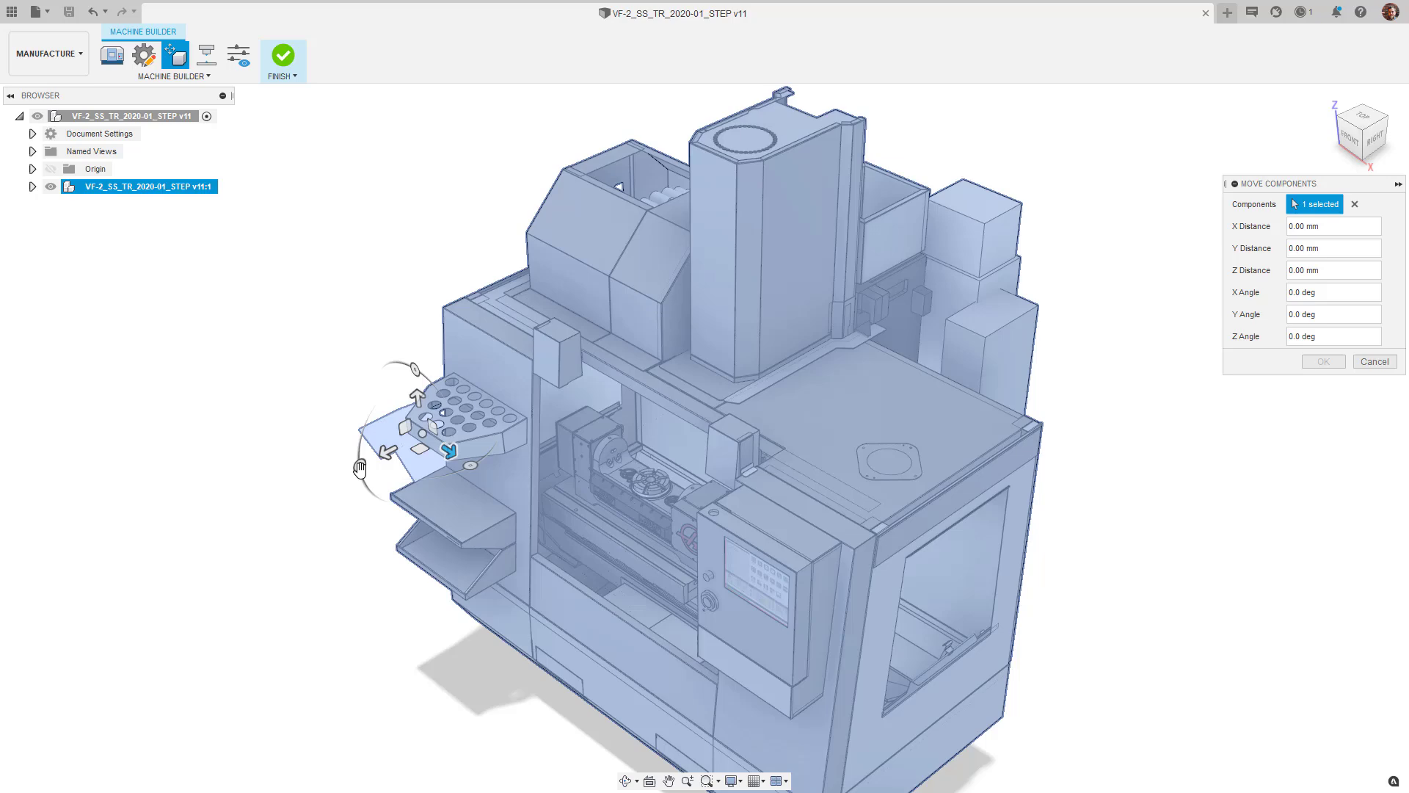
{"action": "mouse_move", "coordinate": [353, 463]}
{"action": "left_mouse_down"}
{"action": "mouse_move", "coordinate": [411, 389]}
{"action": "mouse_move", "coordinate": [380, 465]}
{"action": "left_mouse_up"}
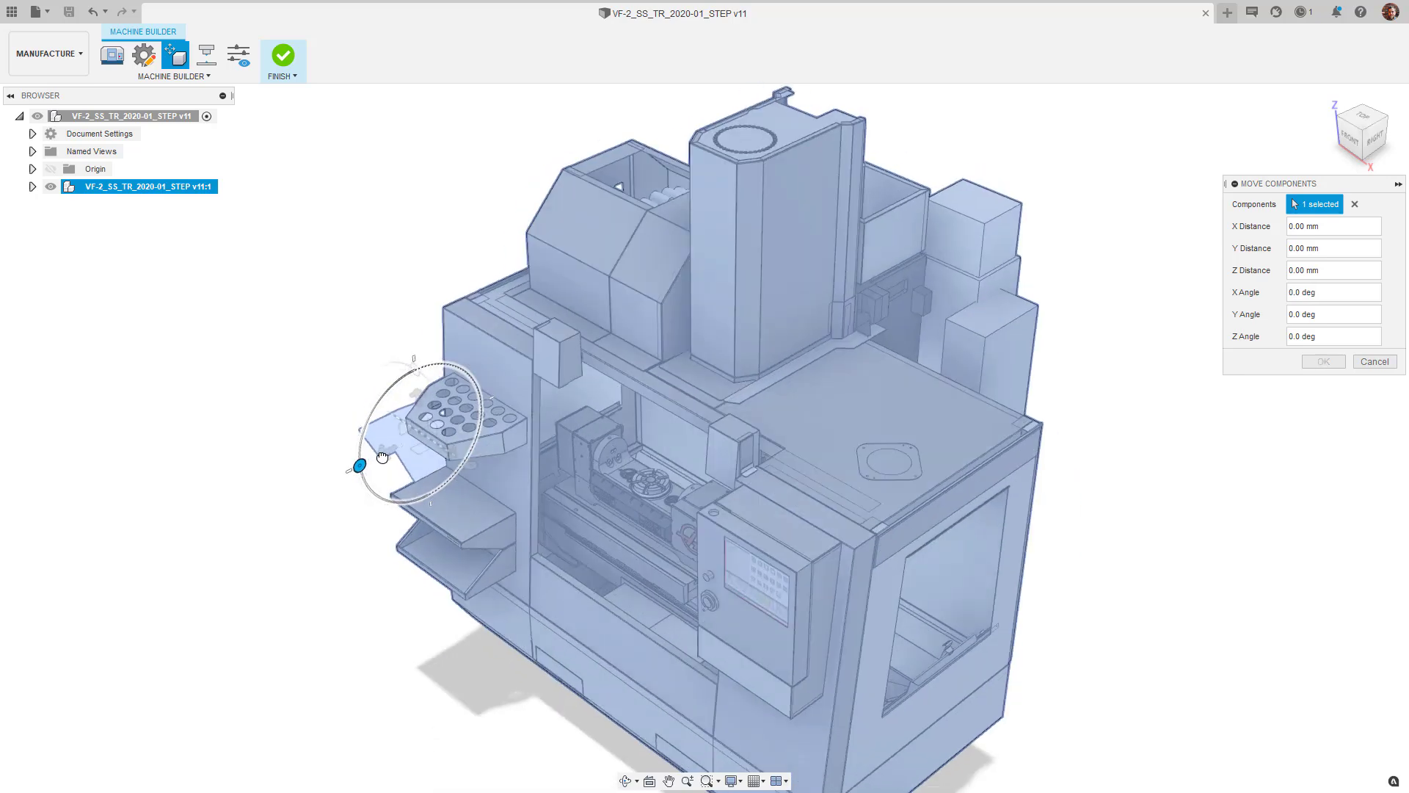
{"action": "left_click", "coordinate": [1367, 363]}
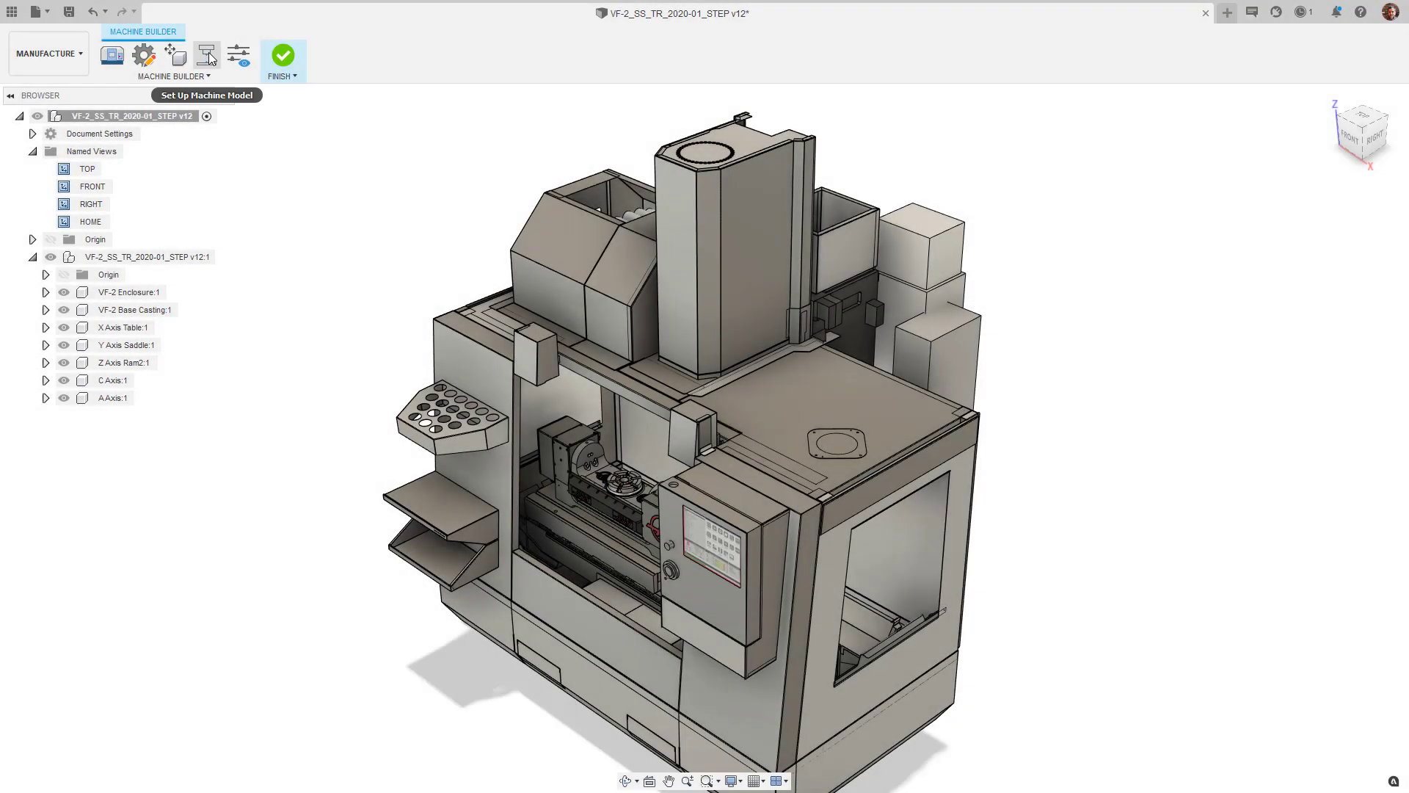
In Set Up Machine Model, make the VF-2 Enclosure and VF-2 Base Casting static.
{"action": "left_click", "coordinate": [208, 57]}
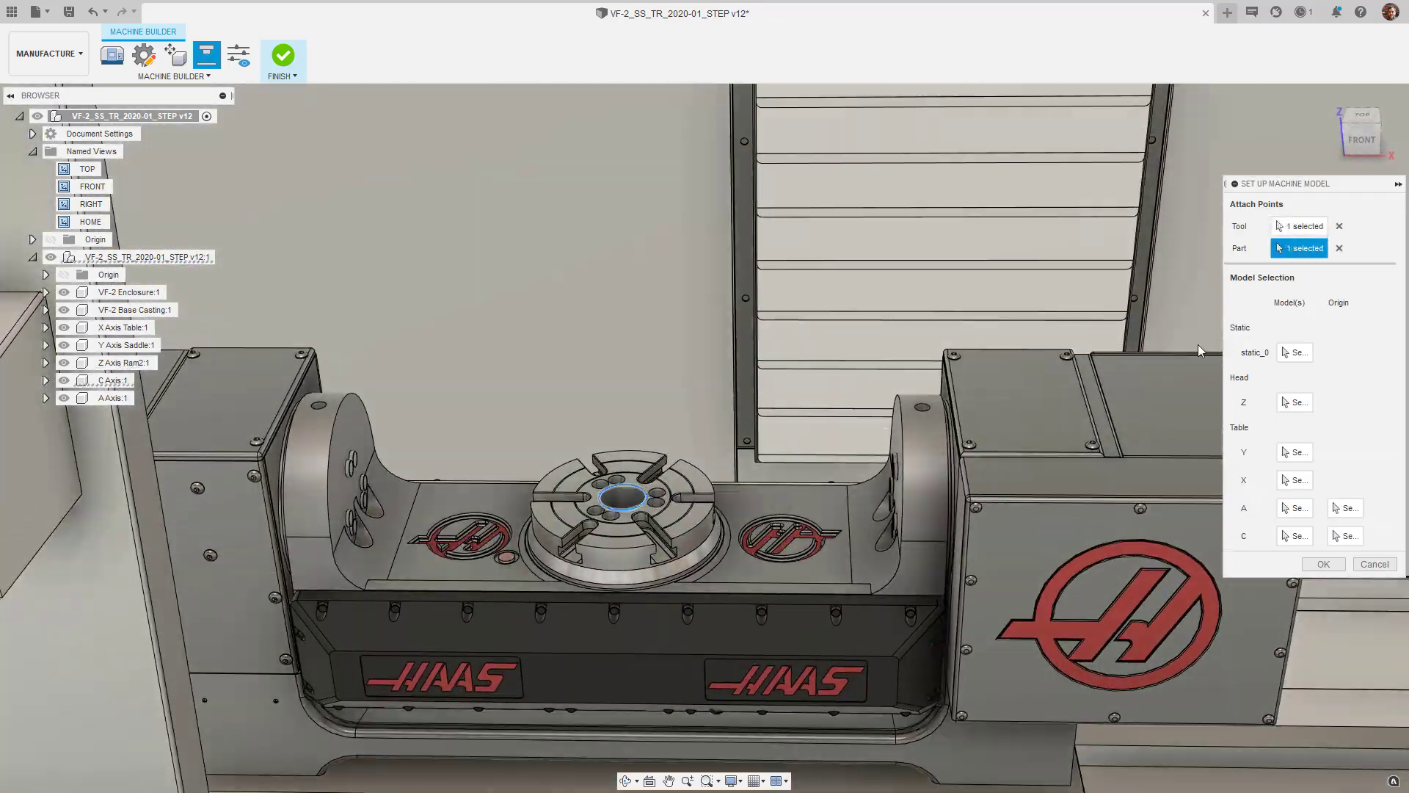
{"action": "left_click", "coordinate": [1295, 352]}
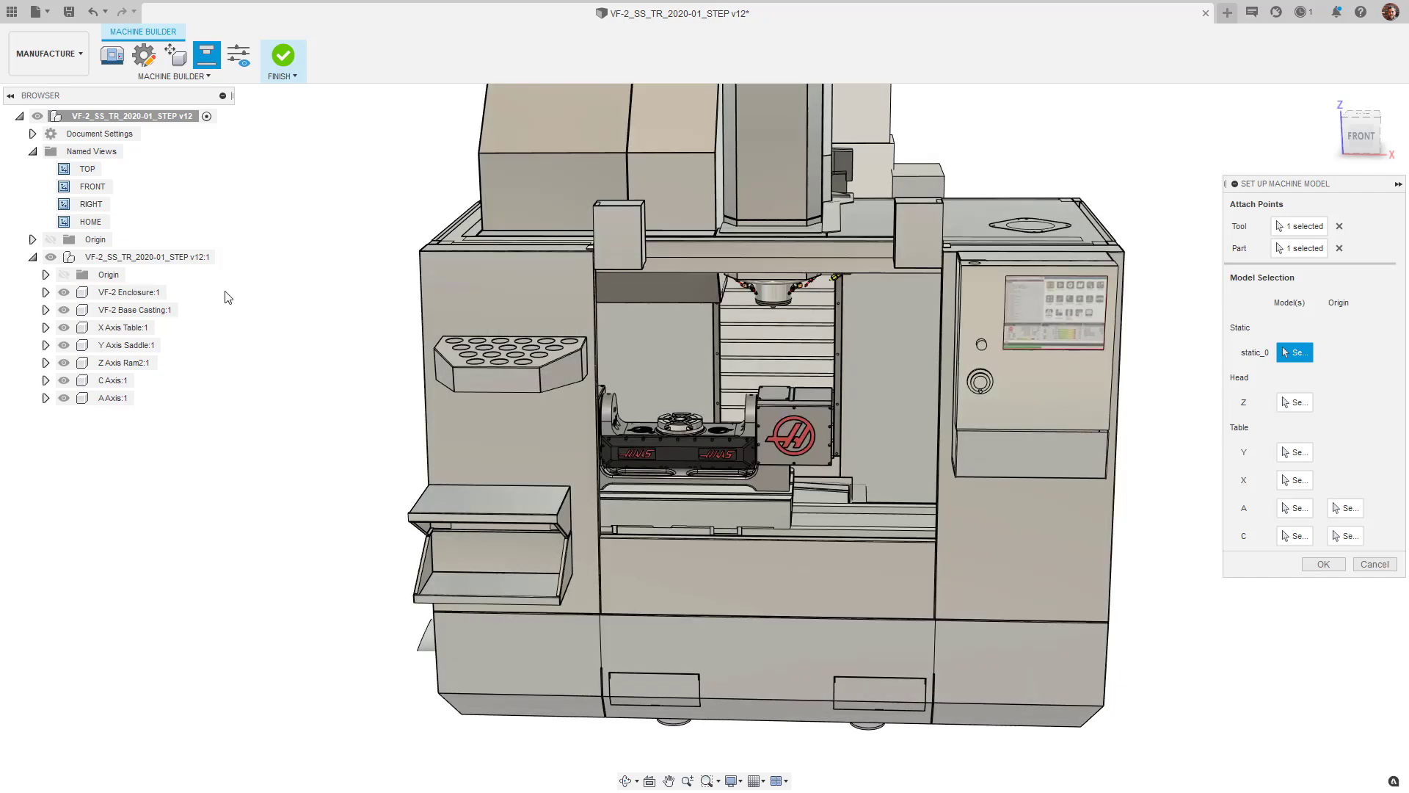
{"action": "left_click", "coordinate": [130, 292]}
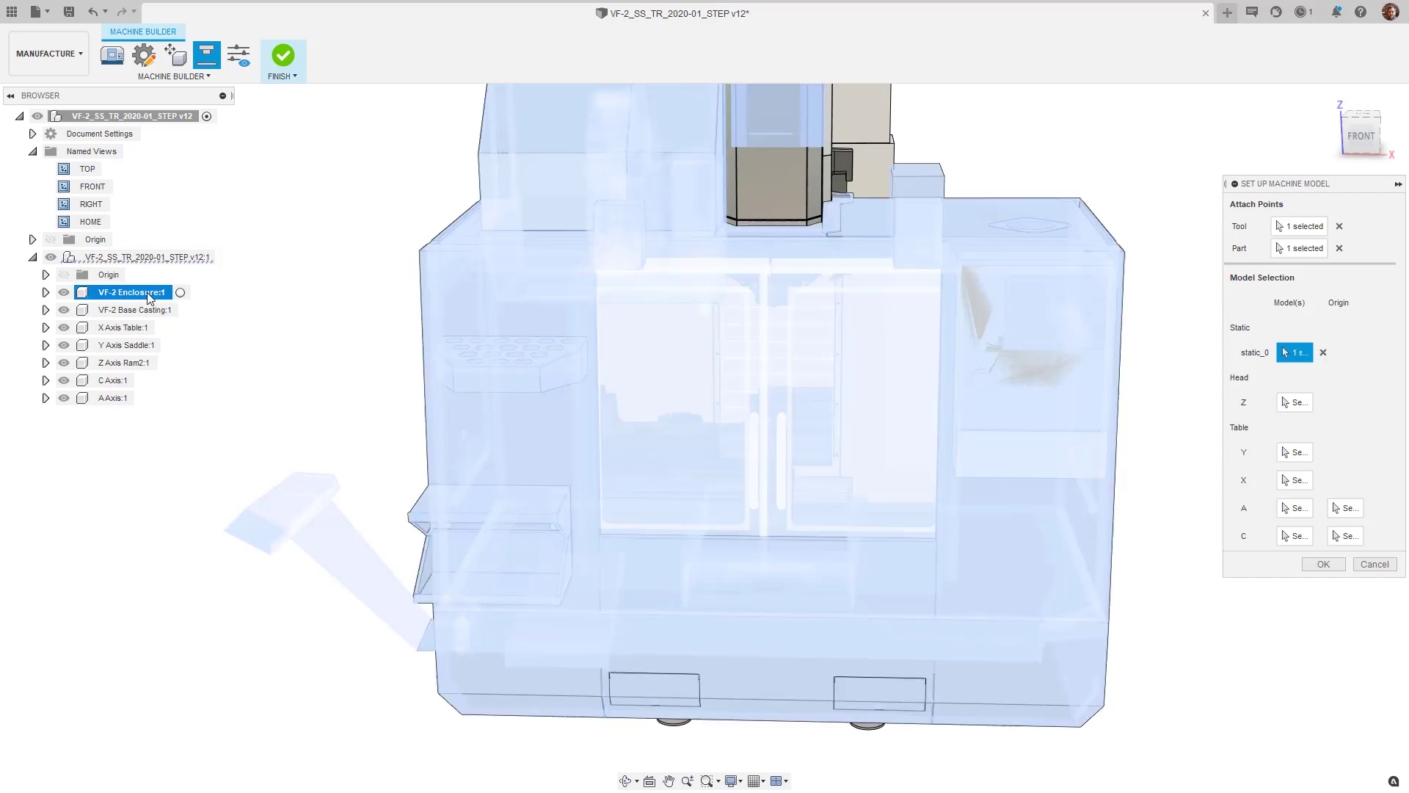
{"action": "left_click", "coordinate": [147, 310]}
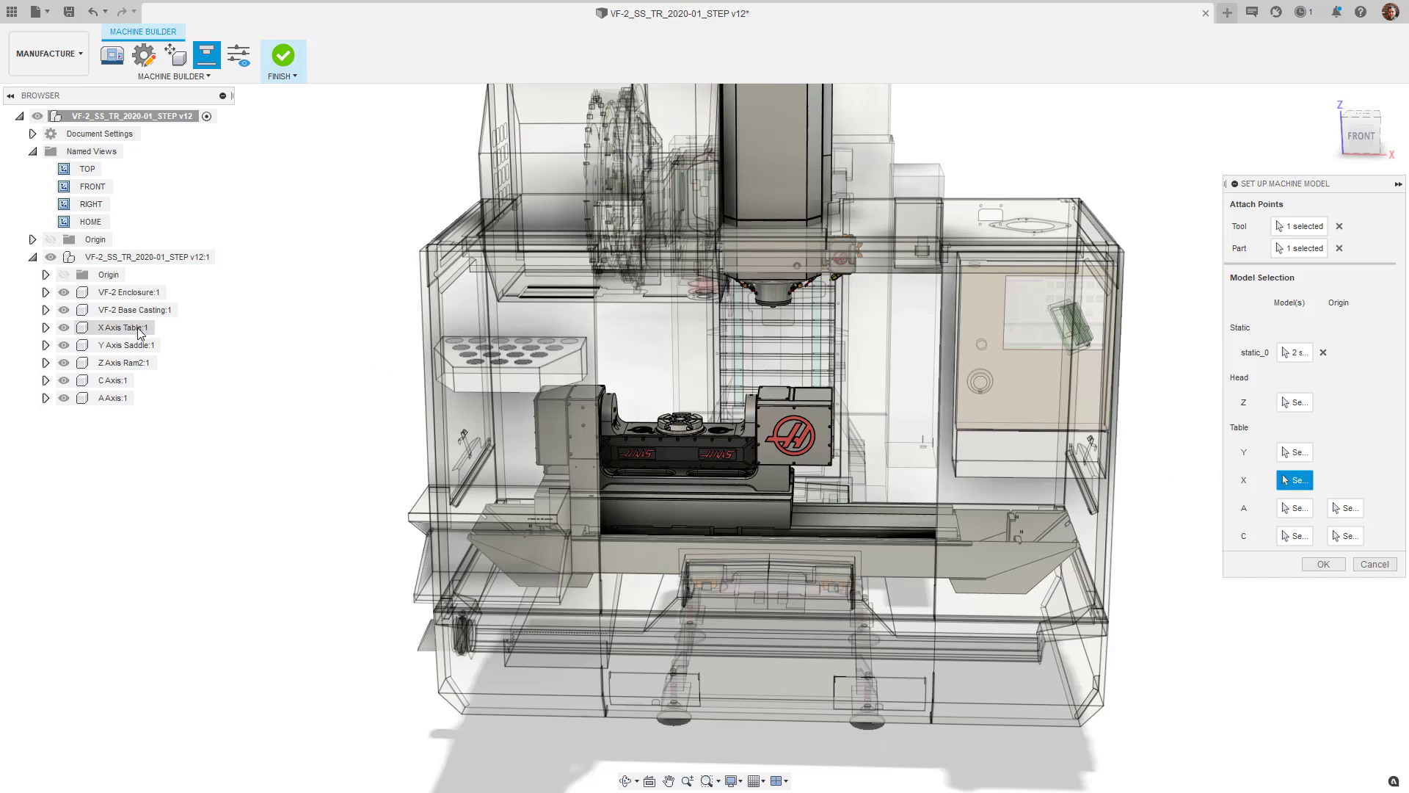
Link X Axis Table, Y Axis Saddle and Z Axis Ram2 to the X, Y and Z axes.
{"action": "left_click", "coordinate": [127, 328]}
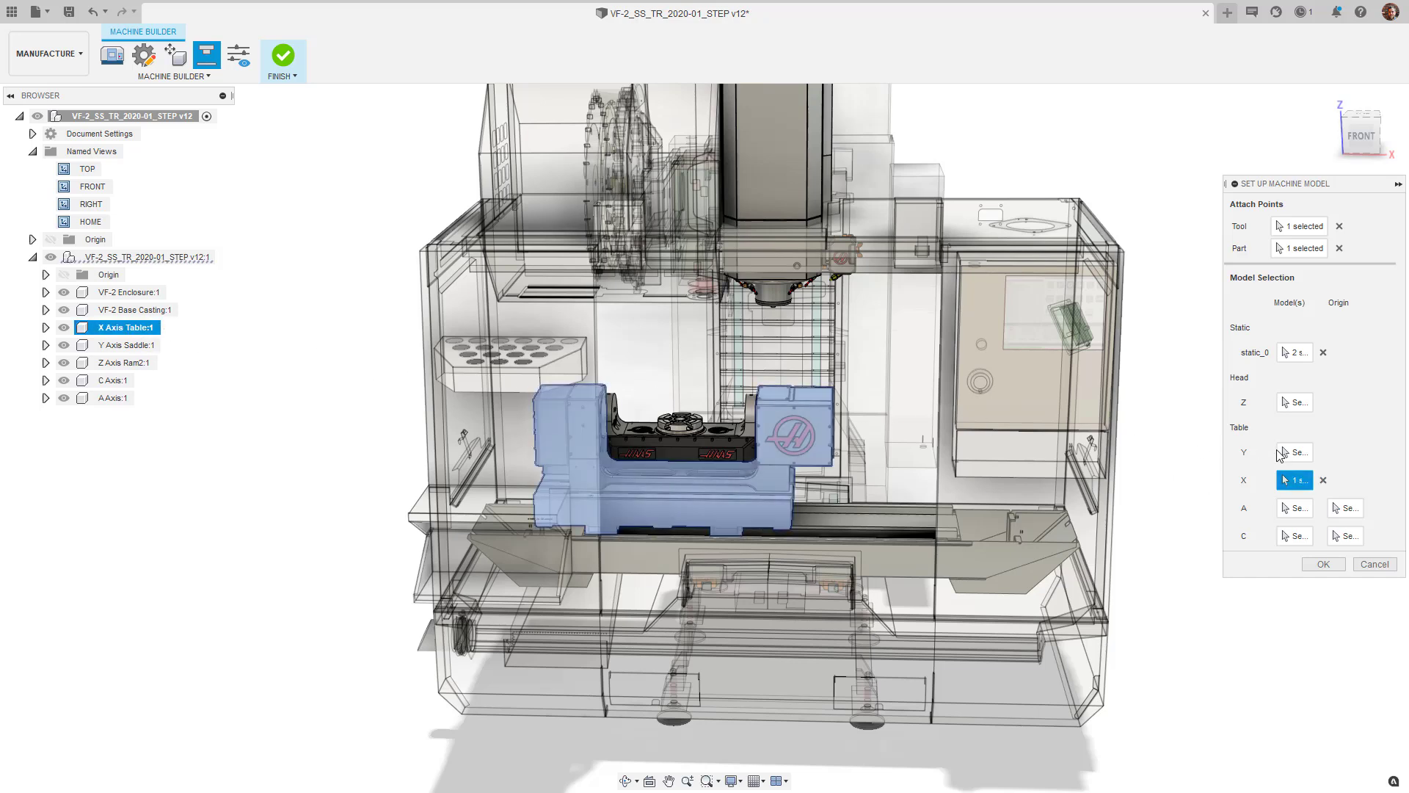
{"action": "left_click", "coordinate": [1294, 453]}
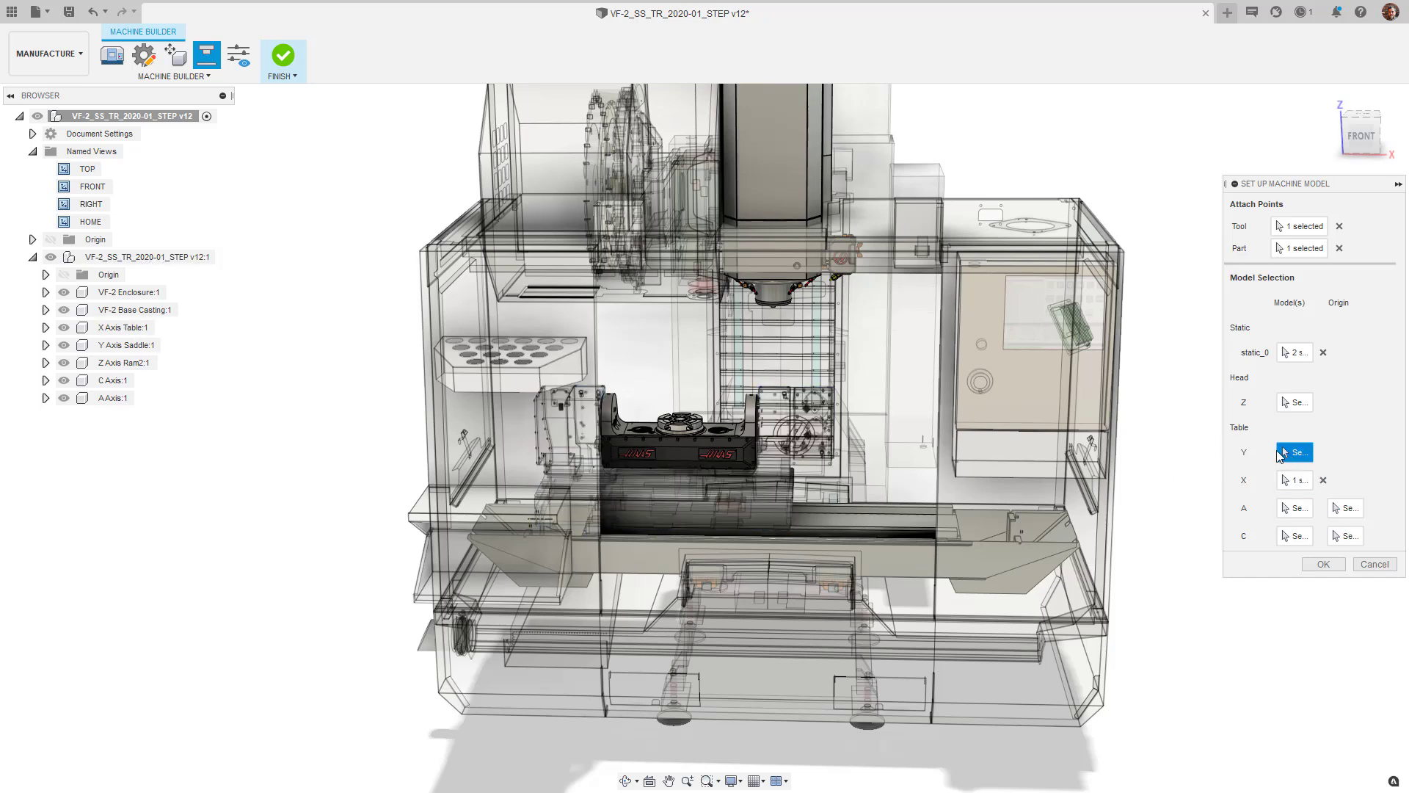
{"action": "left_click", "coordinate": [127, 345]}
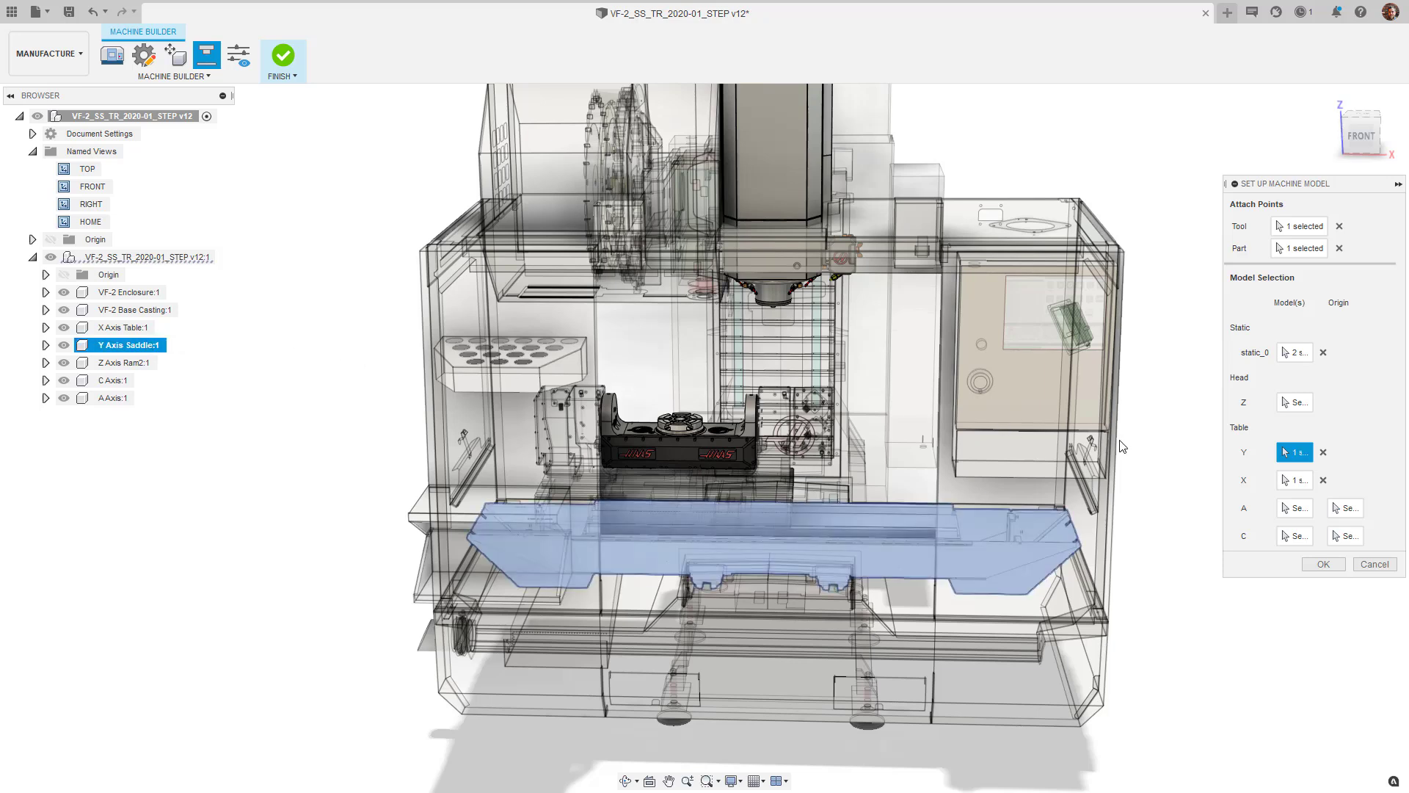
{"action": "left_click", "coordinate": [1294, 403]}
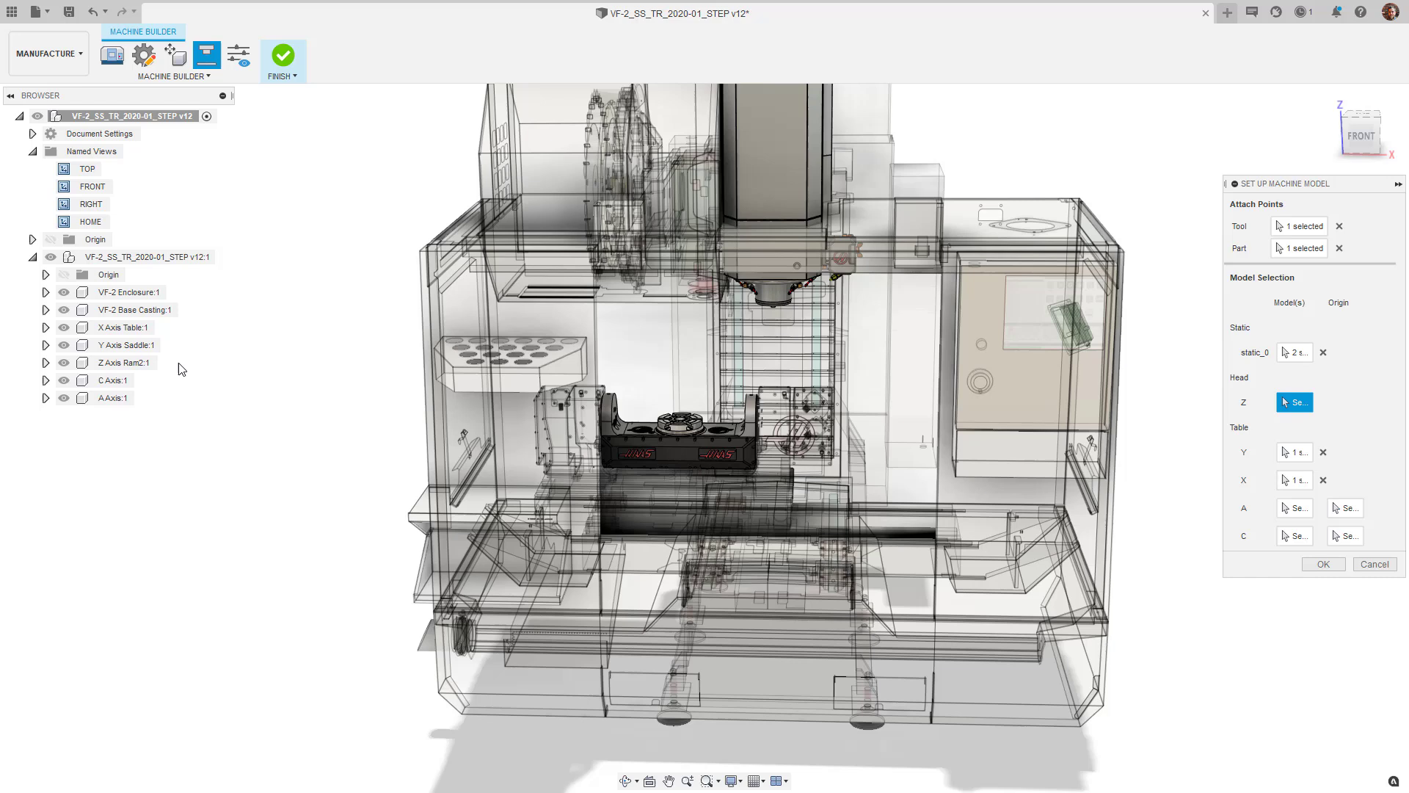
{"action": "left_click", "coordinate": [148, 364]}
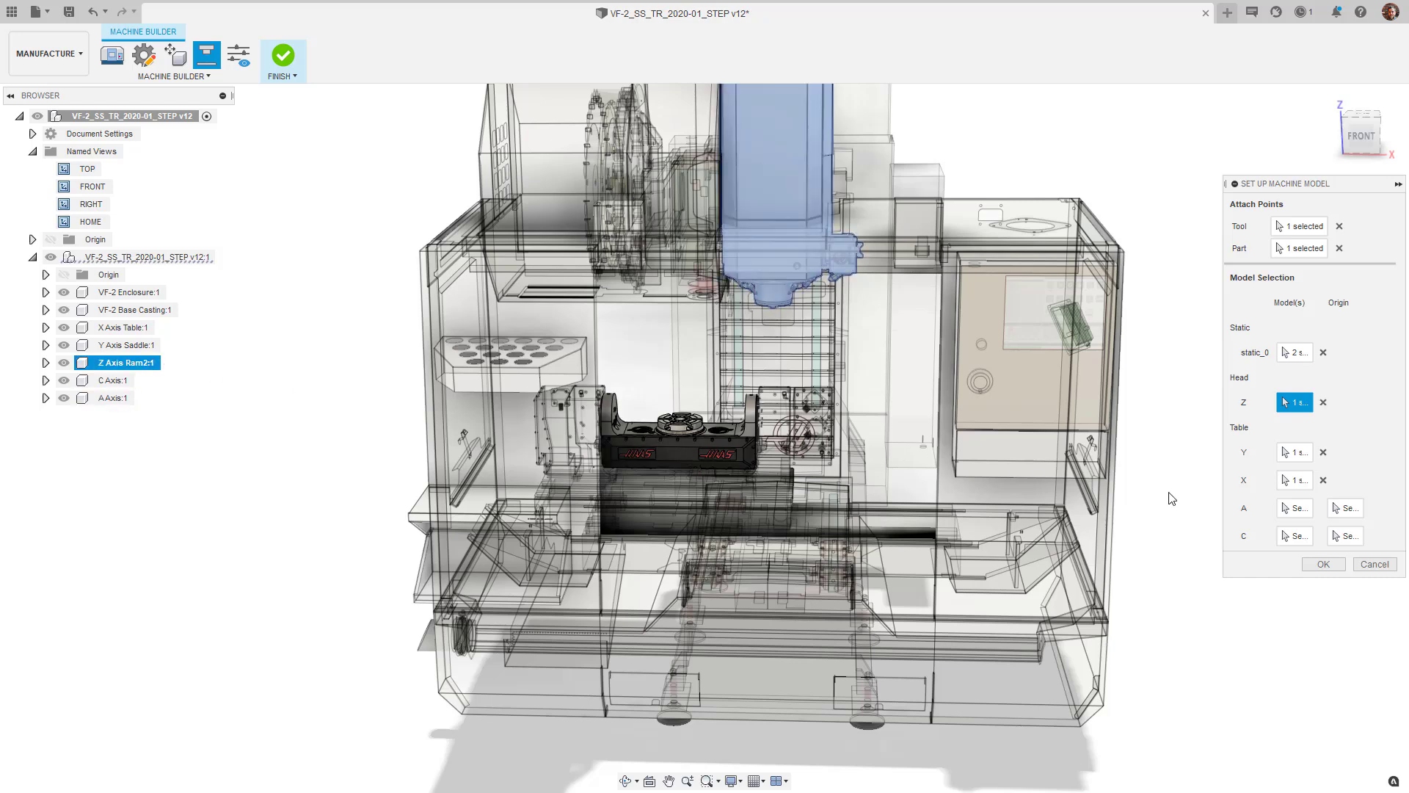
Assign A Axis:1 to the A rotary axis with its origin on a circular face edge.
{"action": "left_click", "coordinate": [1290, 508]}
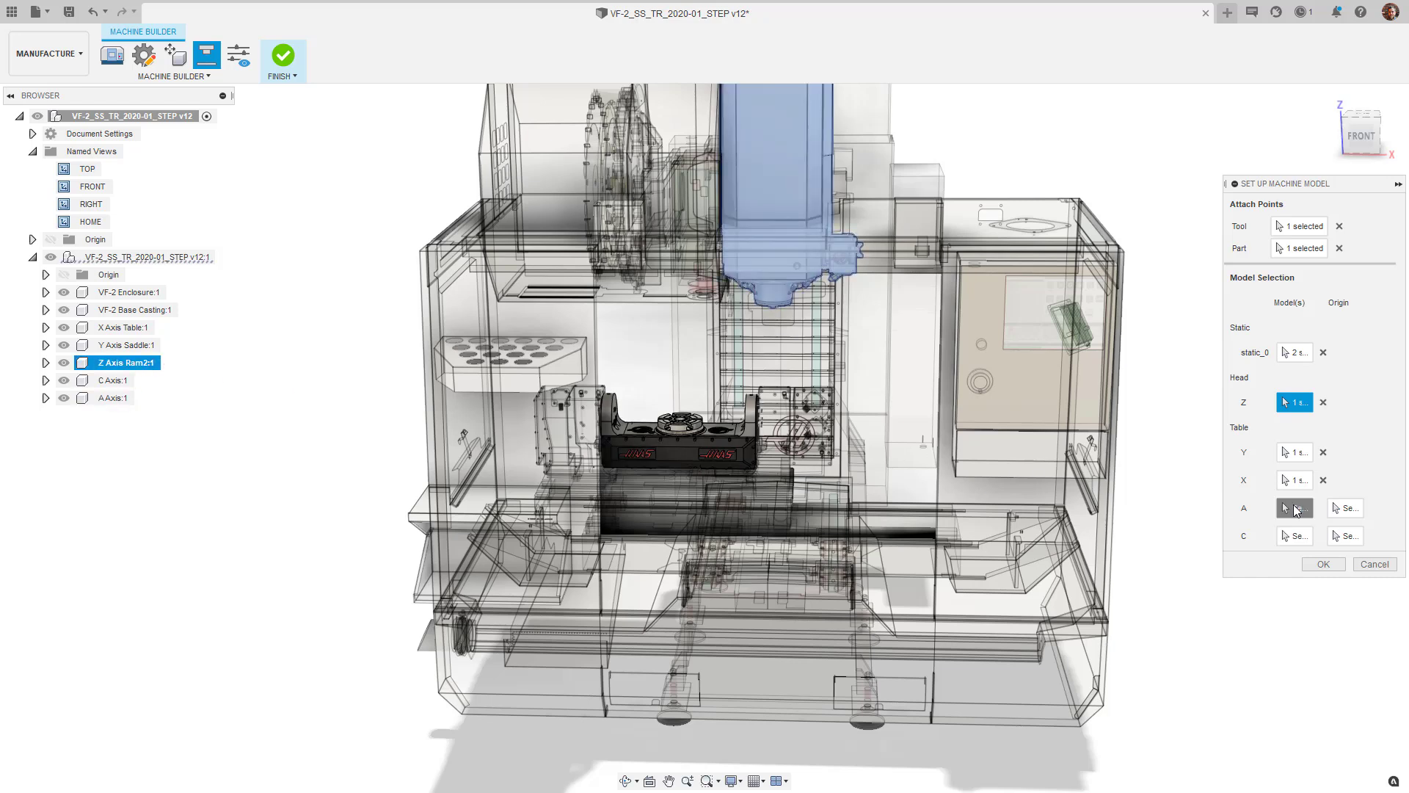
{"action": "left_click", "coordinate": [114, 397]}
{"action": "scroll", "coordinate": [794, 448], "scroll_direction": "up", "scroll_amount": 3}
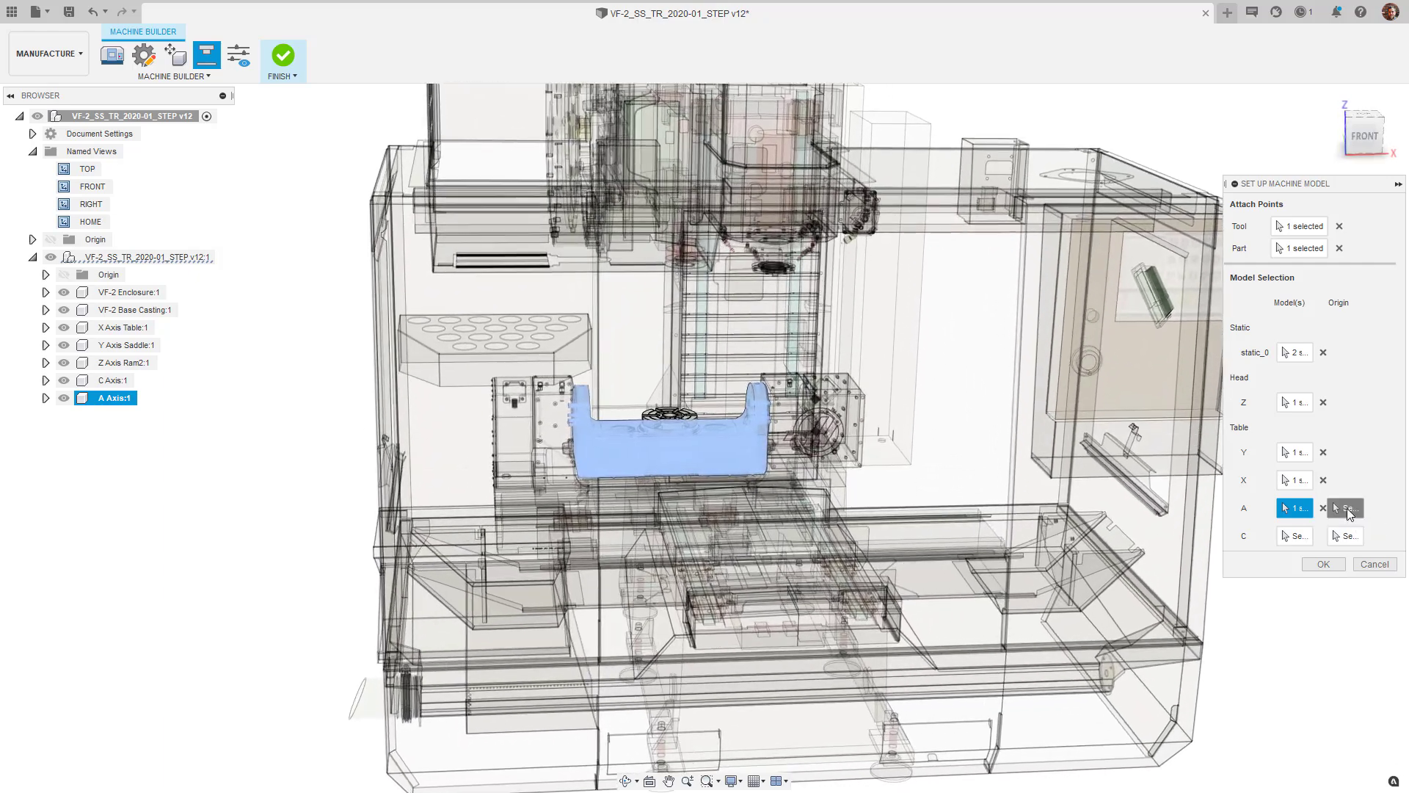
{"action": "left_click", "coordinate": [1347, 508]}
{"action": "scroll", "coordinate": [988, 432], "scroll_direction": "up", "scroll_amount": 5}
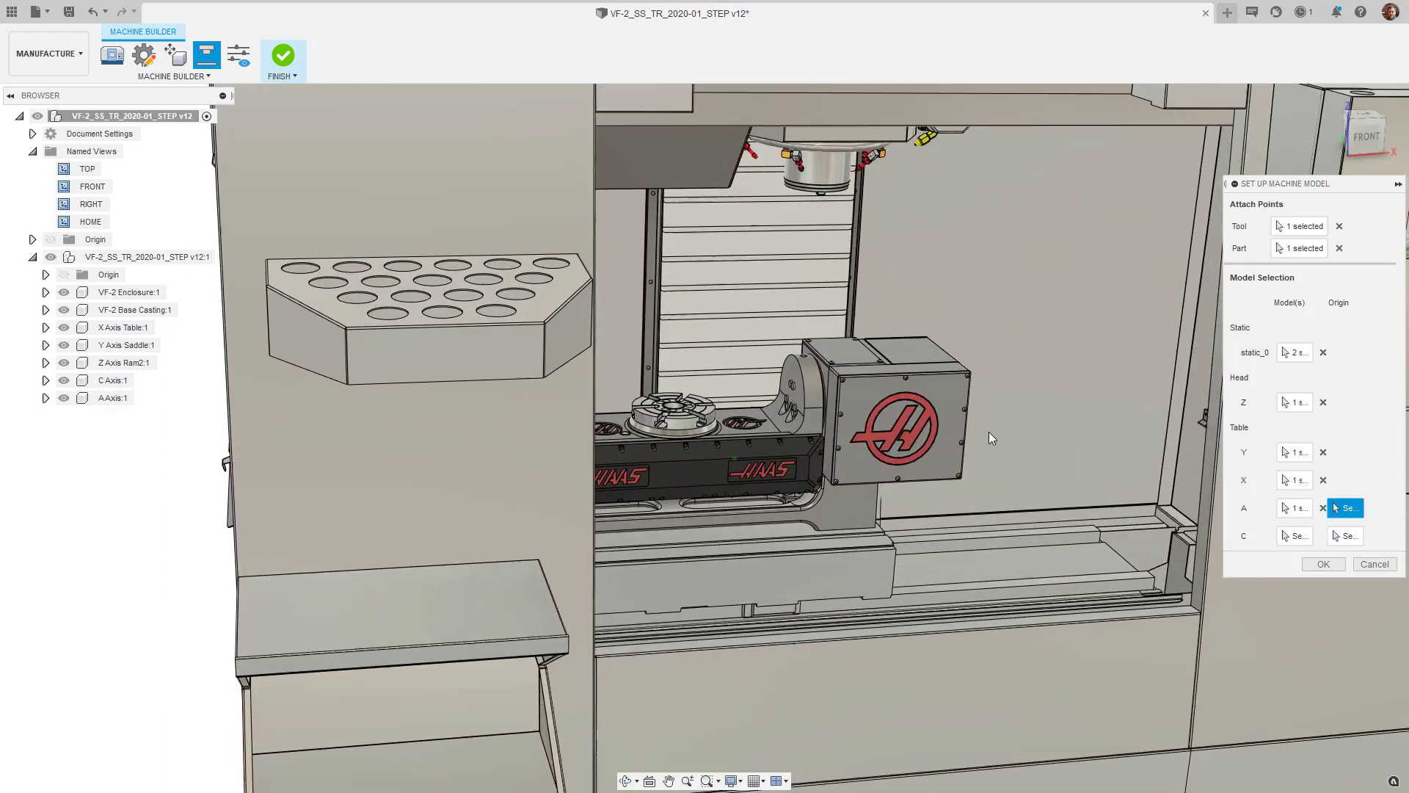
{"action": "left_click", "coordinate": [853, 367]}
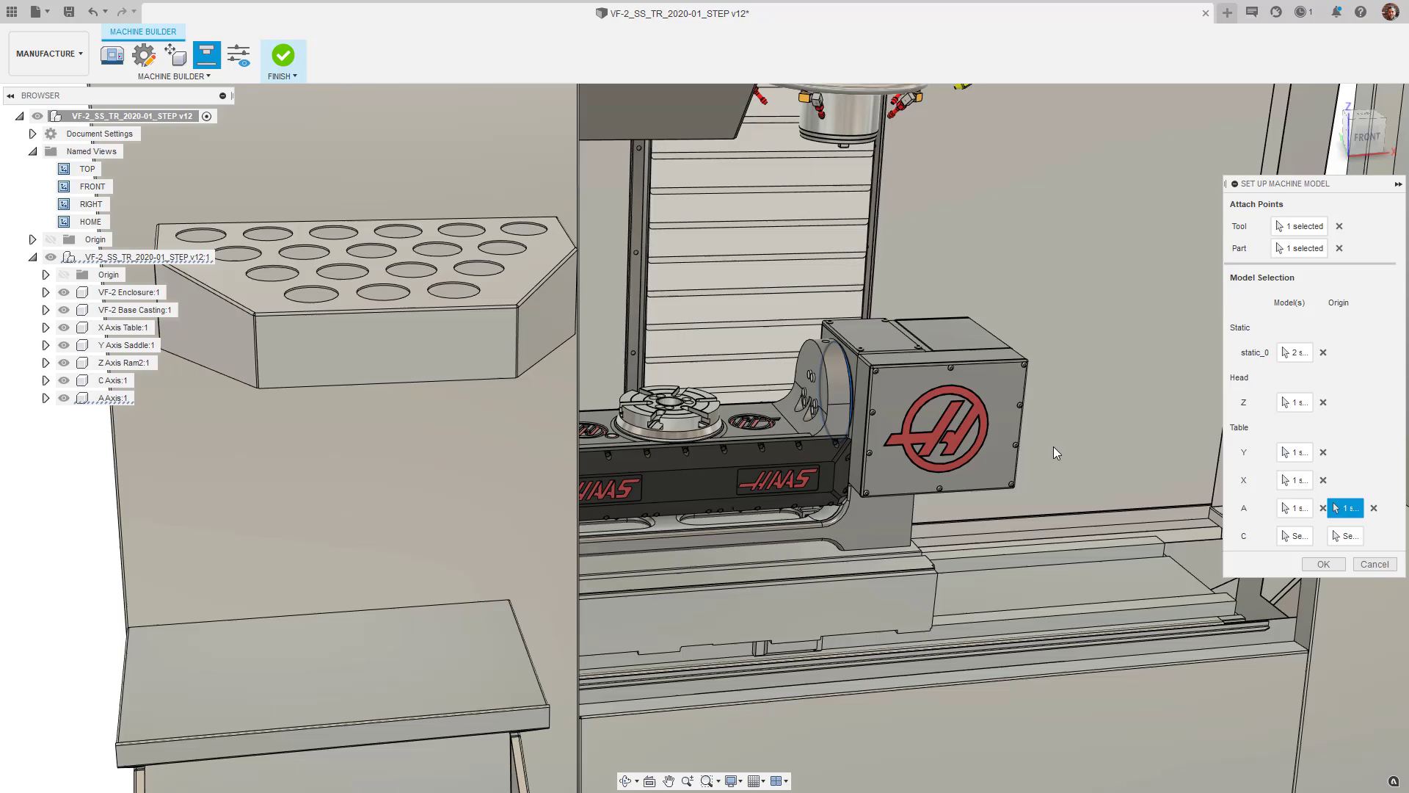
Assign C Axis:1 with its origin on the table's circular edge, return home, and apply the setup.
{"action": "left_click", "coordinate": [1294, 537]}
{"action": "scroll", "coordinate": [528, 455], "scroll_direction": "down", "scroll_amount": 5}
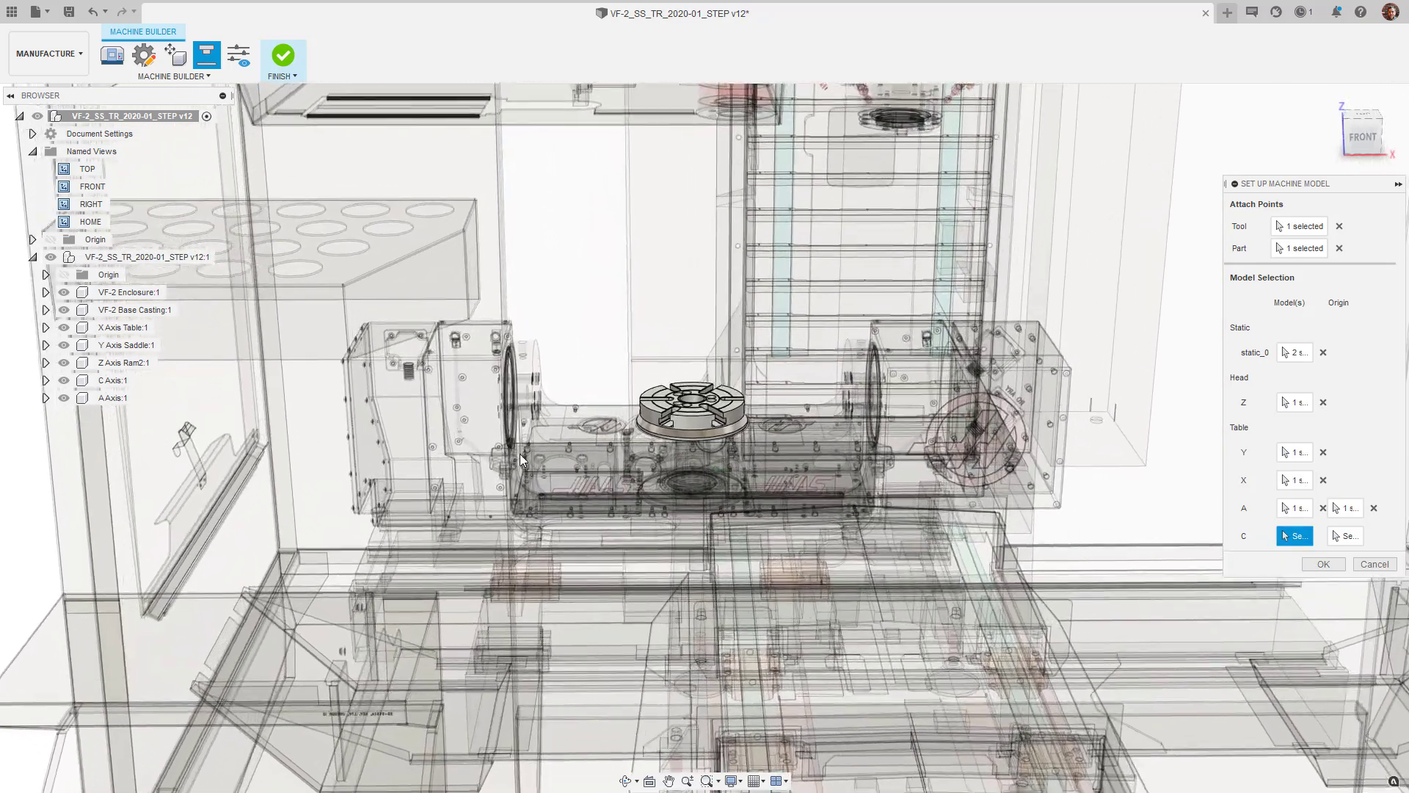
{"action": "scroll", "coordinate": [520, 454], "scroll_direction": "up", "scroll_amount": 3}
{"action": "left_click", "coordinate": [123, 380]}
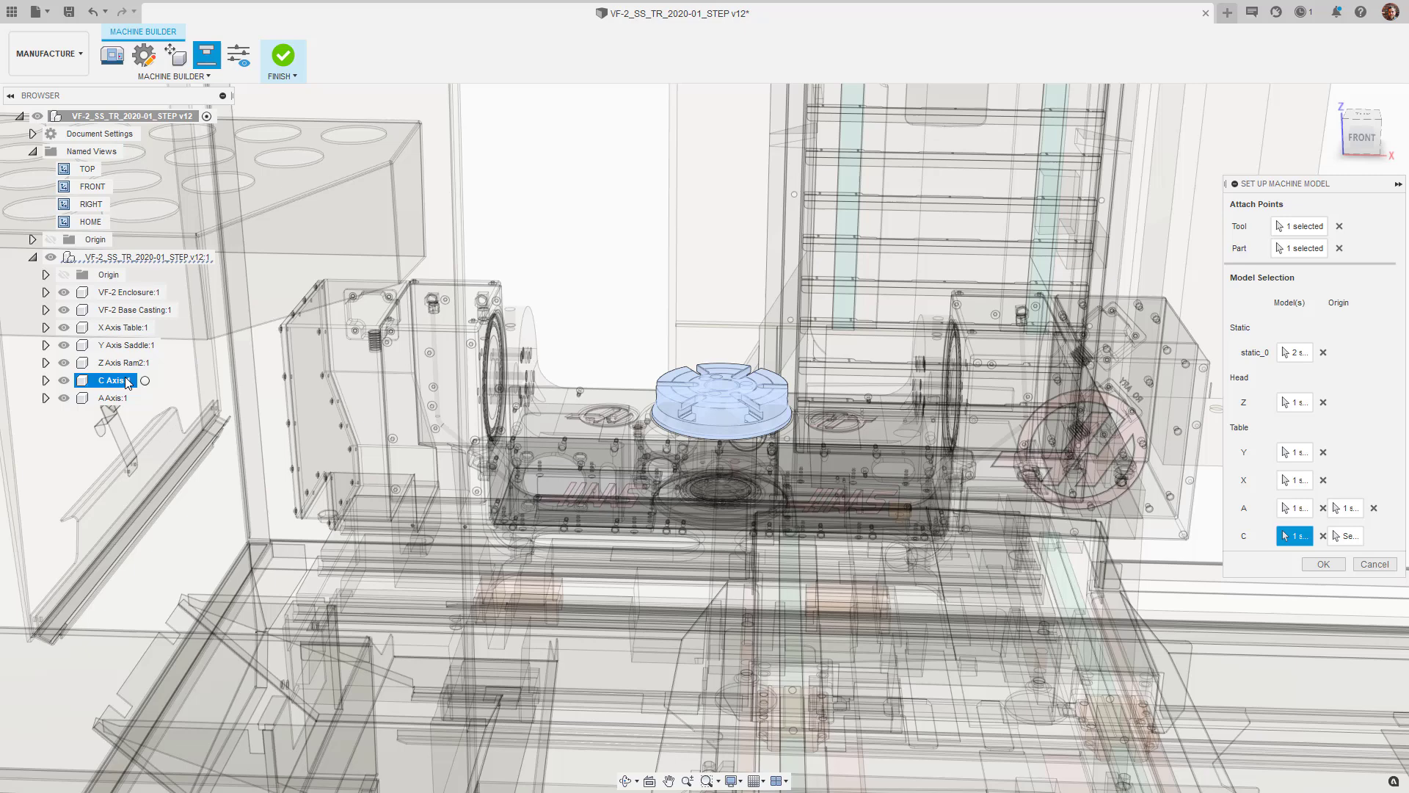
{"action": "left_click", "coordinate": [1347, 536]}
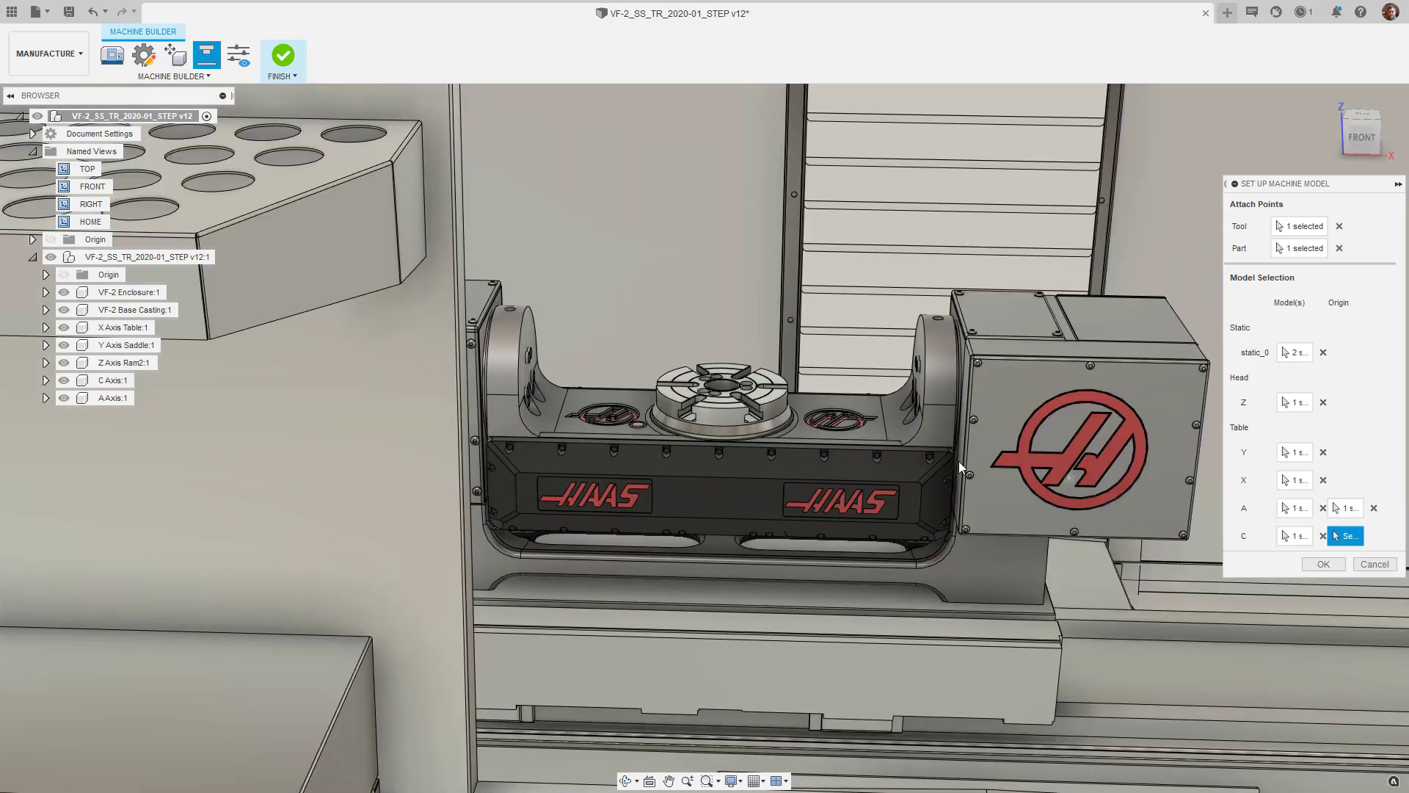
{"action": "left_click", "coordinate": [767, 430]}
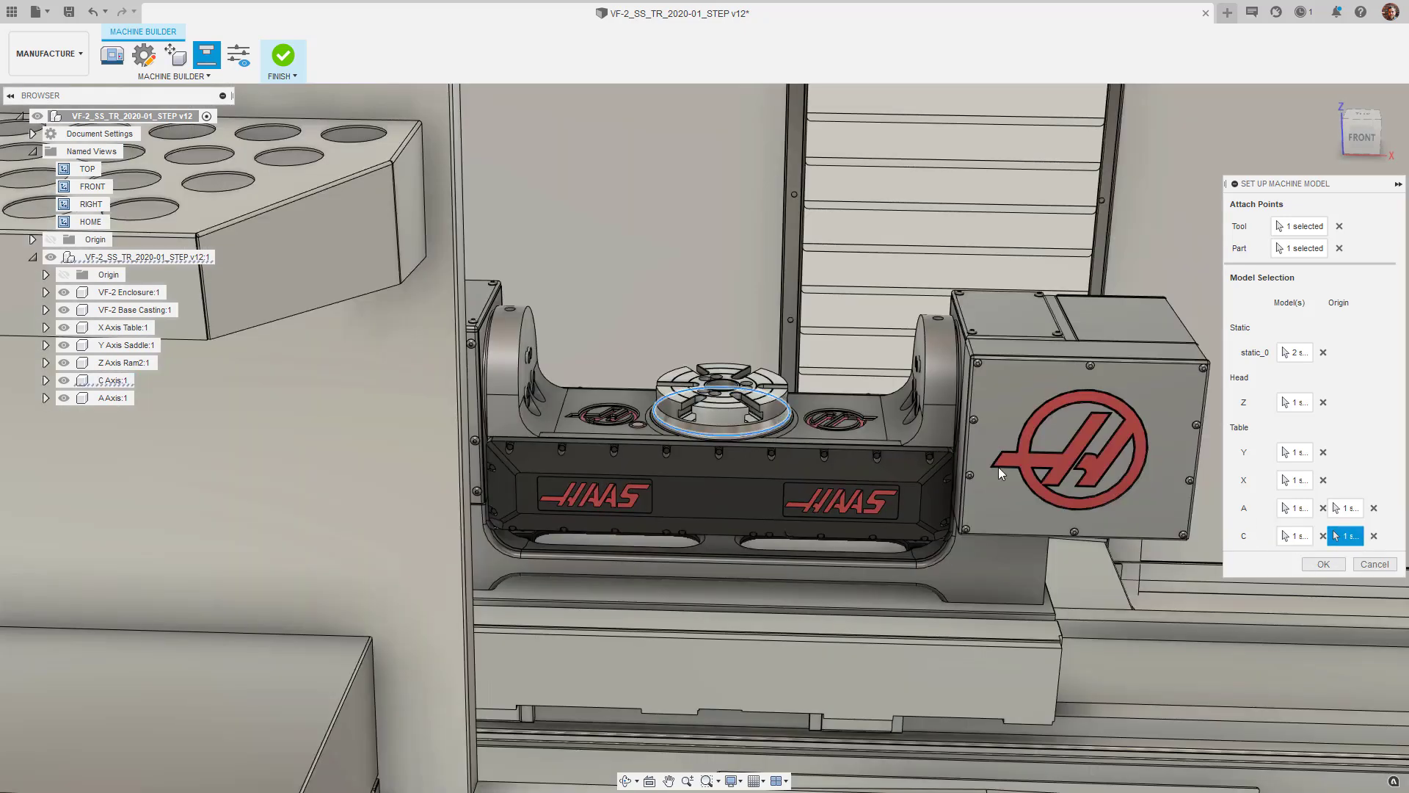
{"action": "left_click", "coordinate": [1329, 96]}
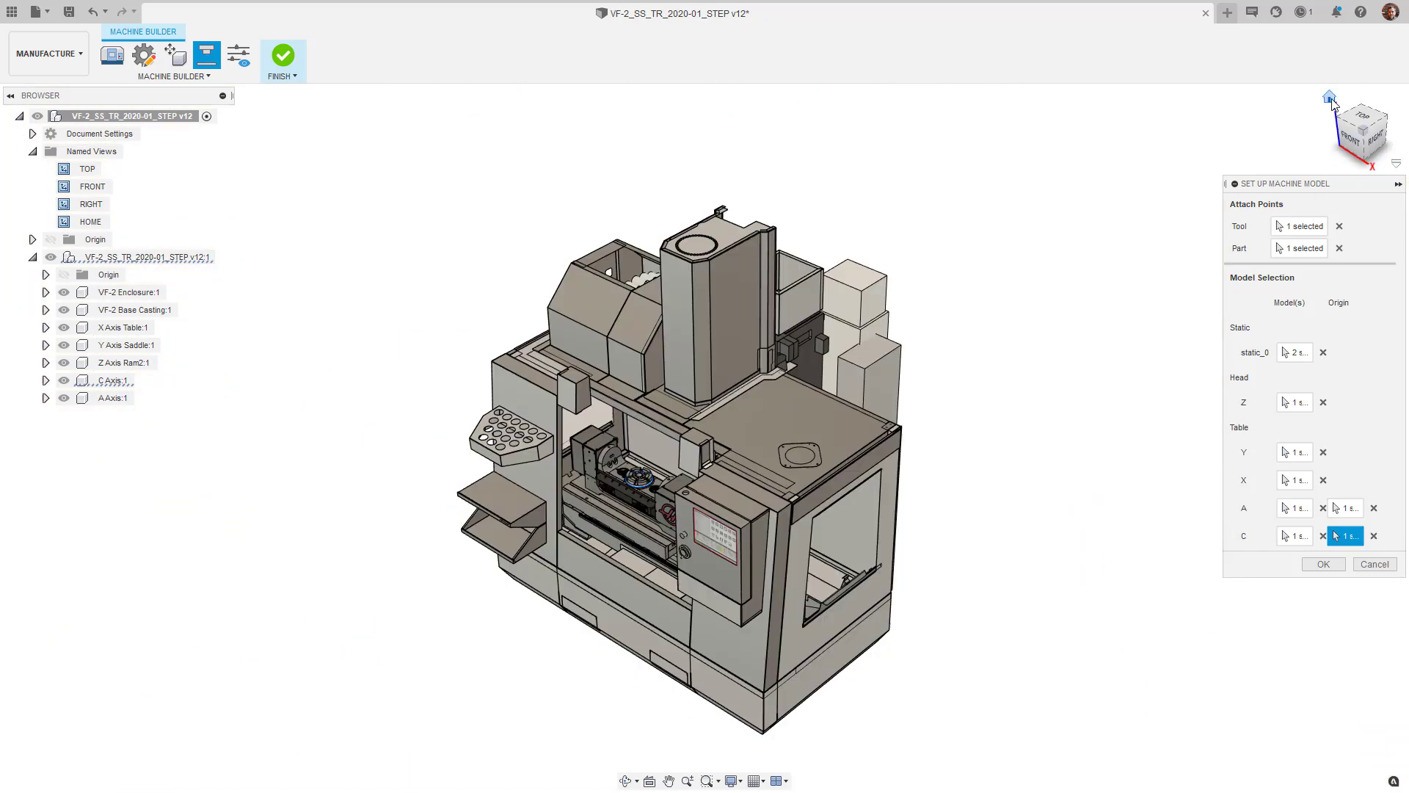
{"action": "left_click", "coordinate": [1324, 563]}
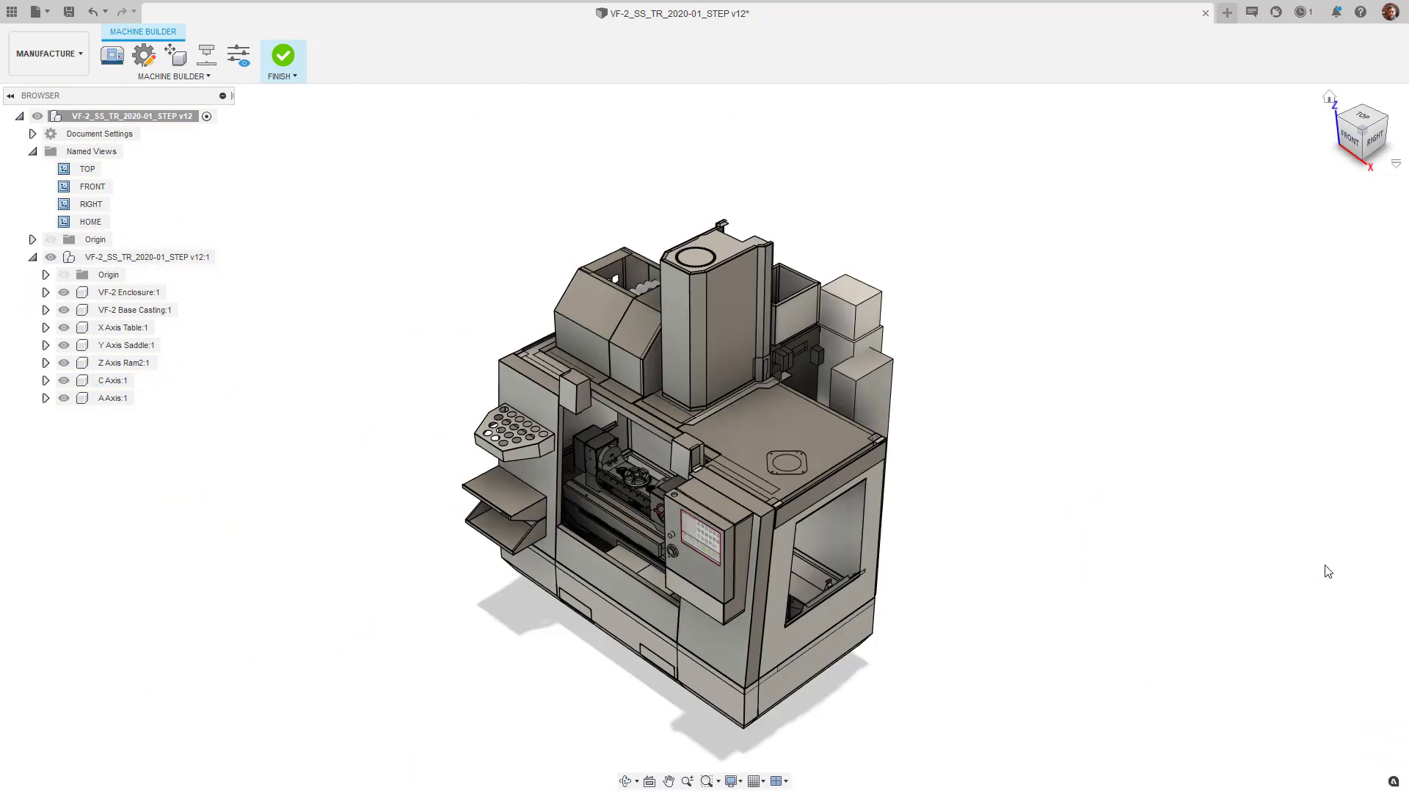
{"action": "left_click", "coordinate": [240, 55]}
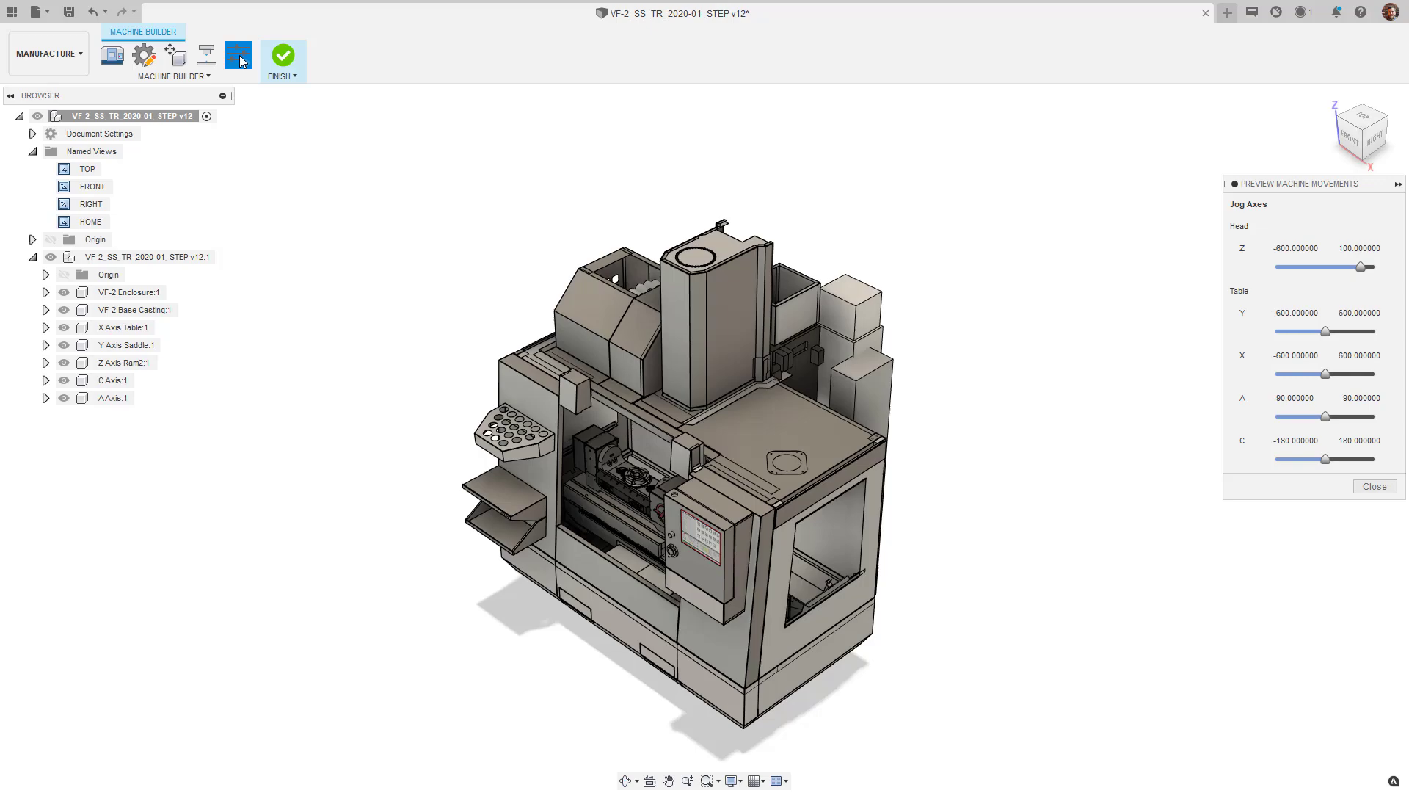
{"action": "left_click", "coordinate": [1358, 144]}
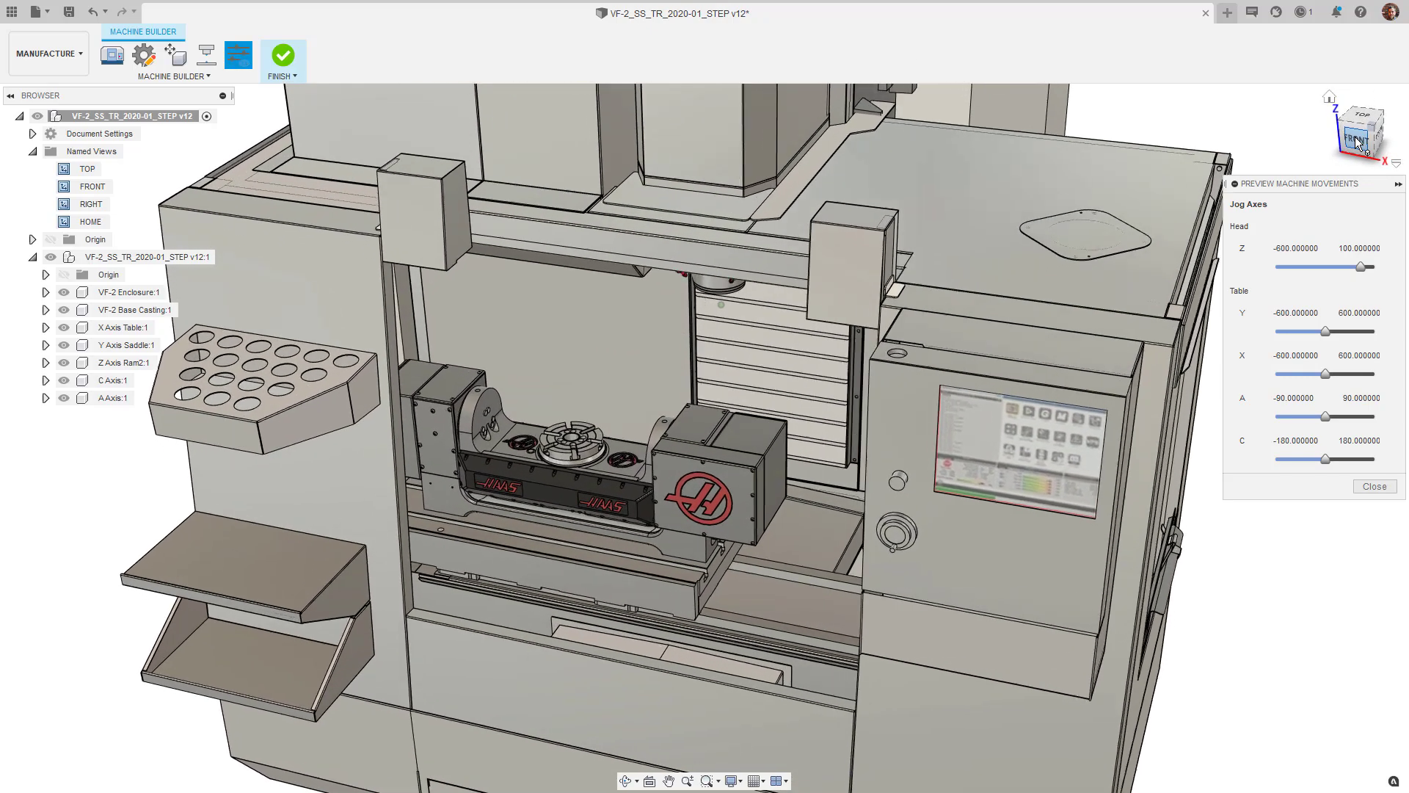
{"action": "mouse_move", "coordinate": [1361, 266]}
{"action": "left_mouse_down"}
{"action": "mouse_move", "coordinate": [1327, 269]}
{"action": "mouse_move", "coordinate": [1348, 267]}
{"action": "left_mouse_up"}
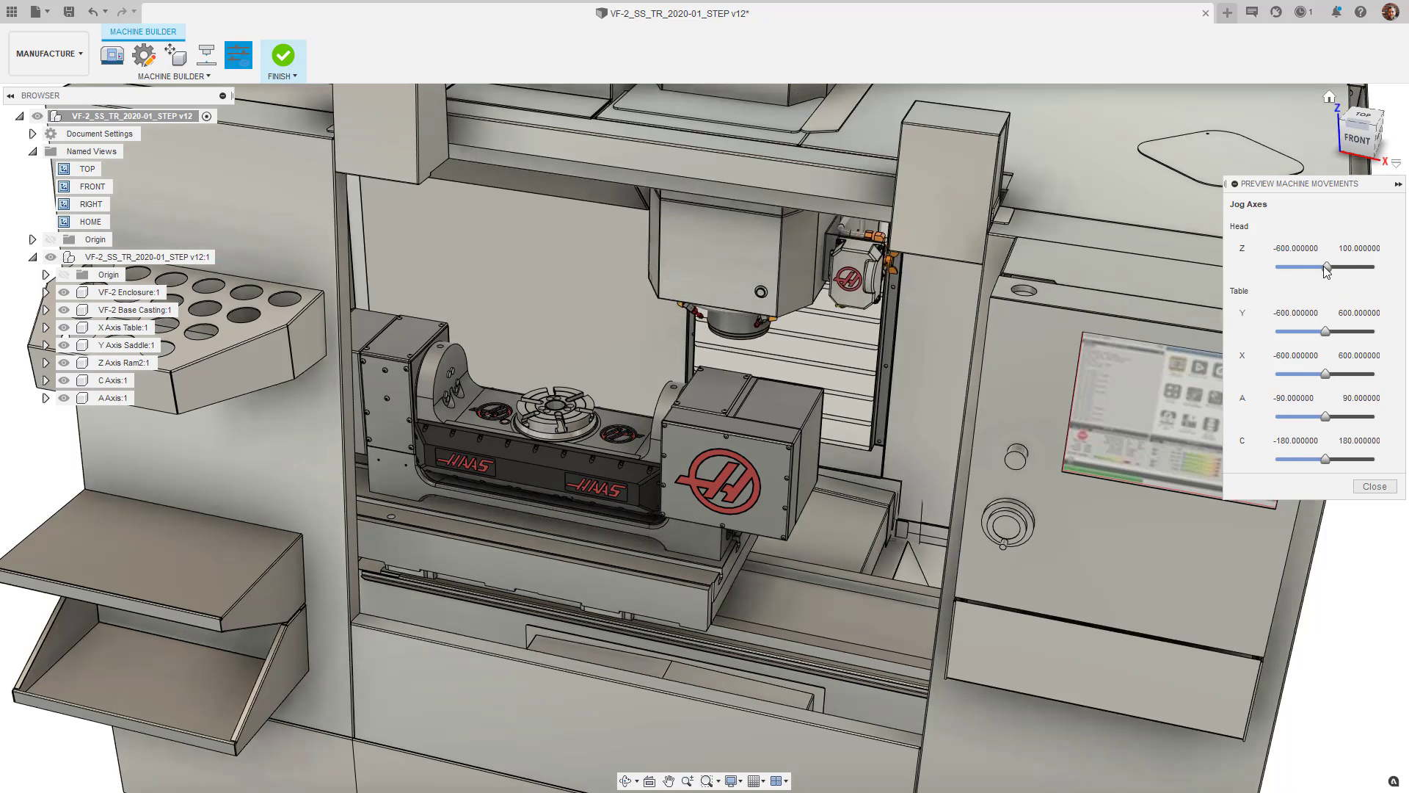
{"action": "left_click_drag", "start_coordinate": [1325, 331], "coordinate": [1302, 416]}
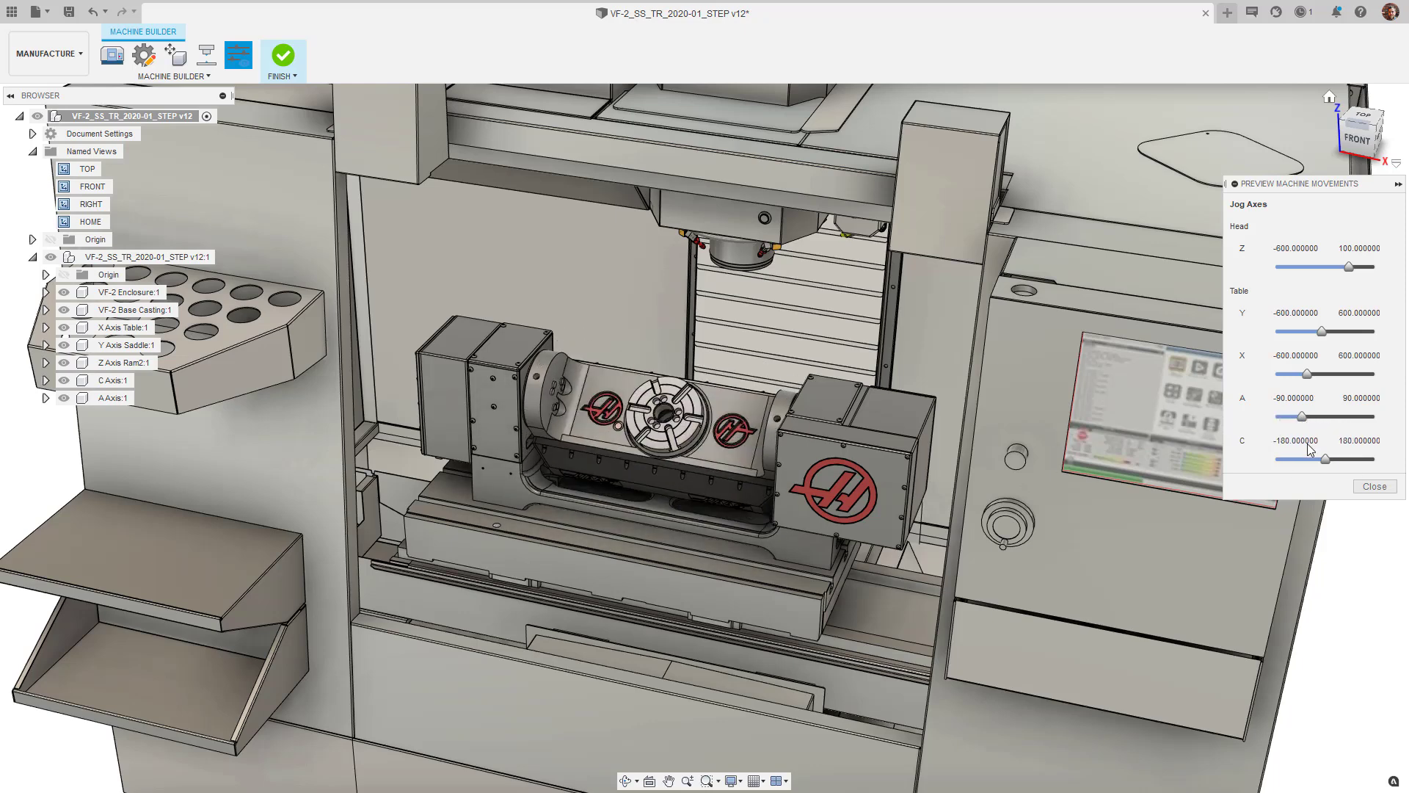
{"action": "left_click_drag", "start_coordinate": [1321, 331], "coordinate": [1319, 343]}
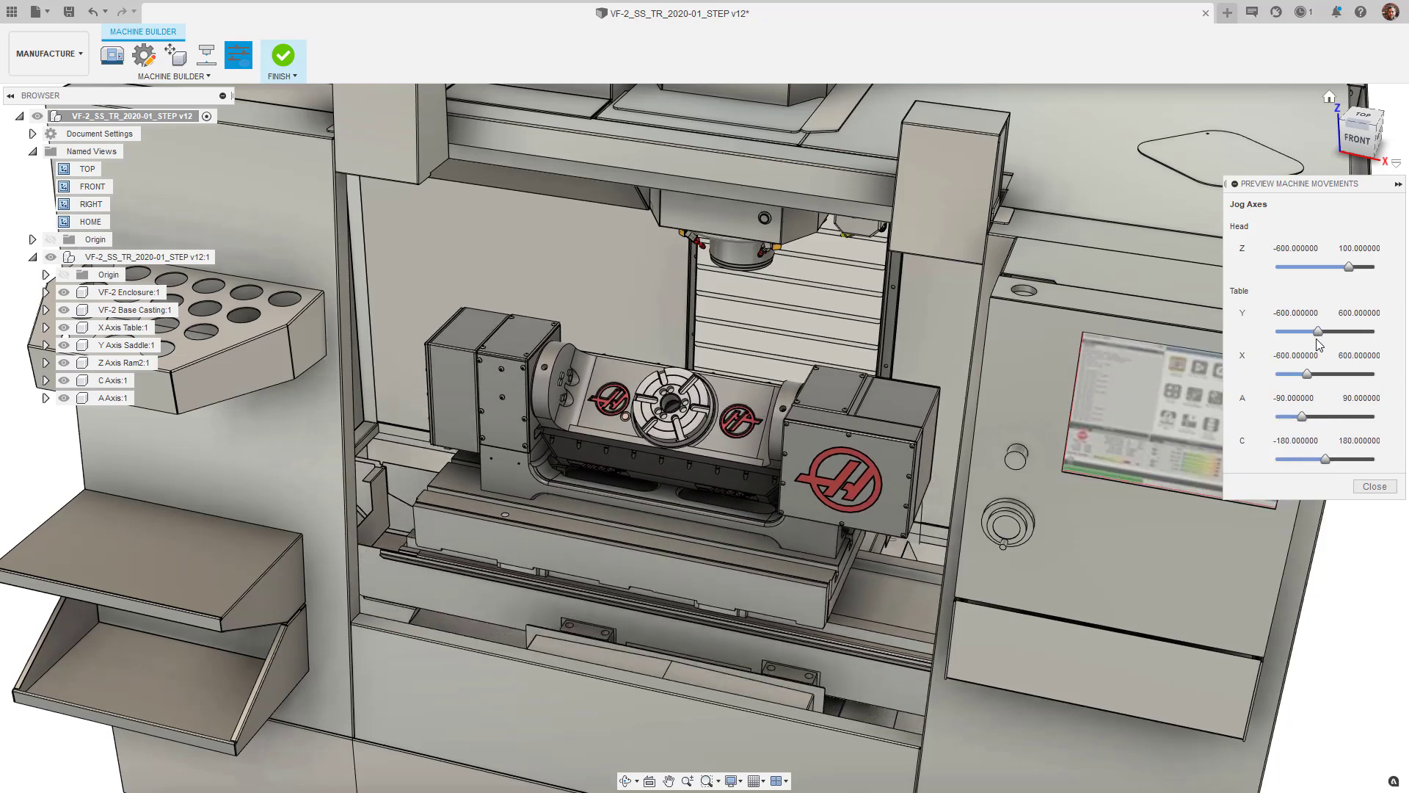
{"action": "left_click_drag", "start_coordinate": [1301, 416], "coordinate": [1337, 461]}
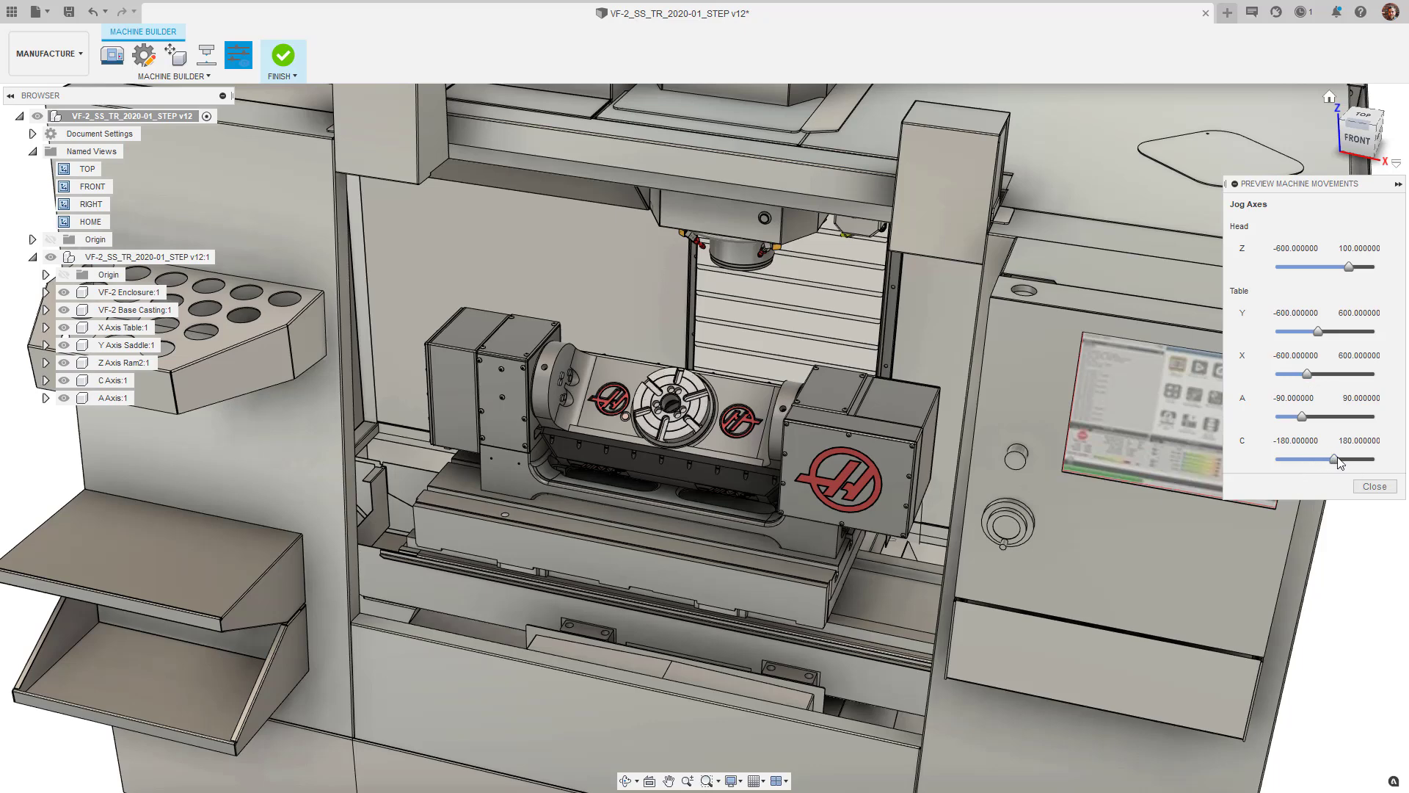
{"action": "left_click", "coordinate": [1374, 486]}
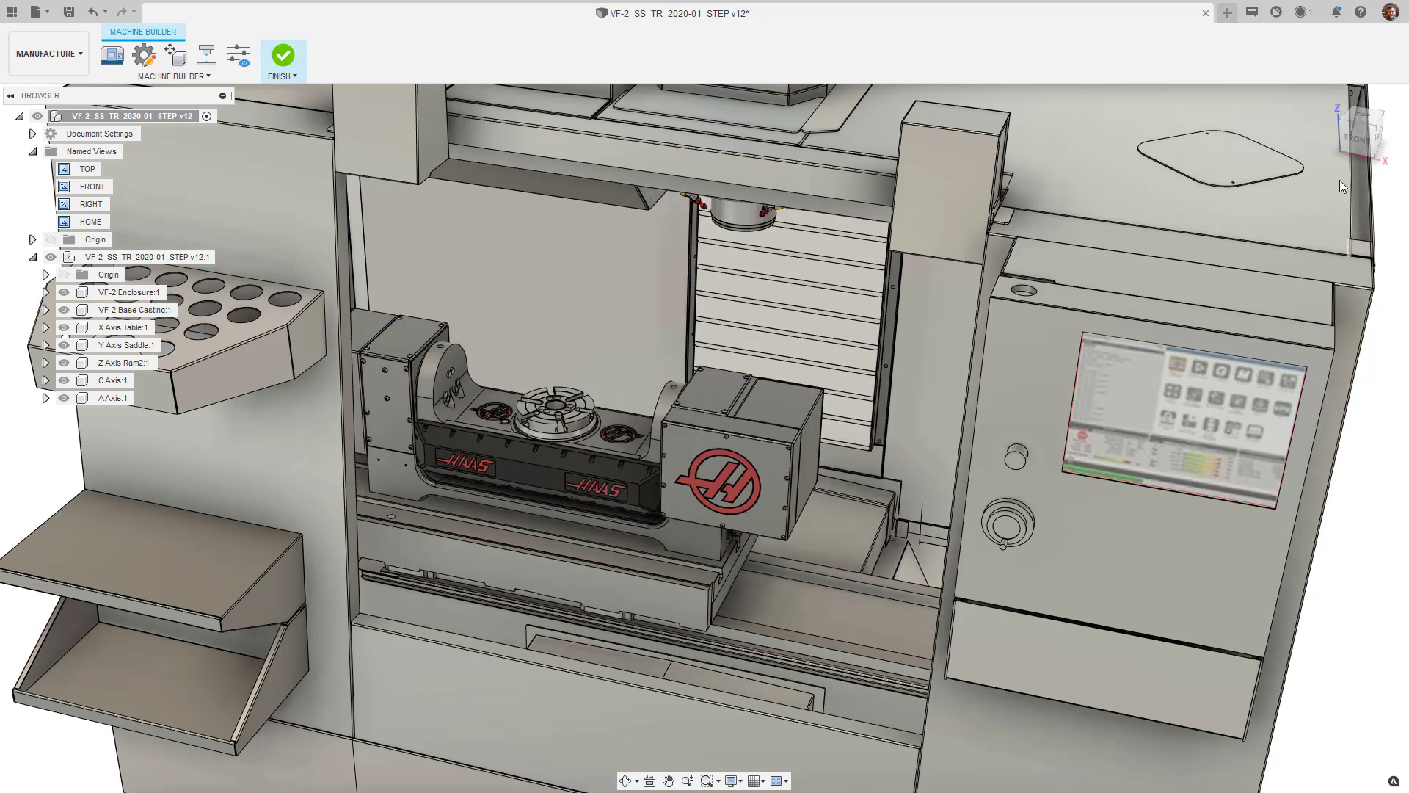
{"action": "left_click", "coordinate": [1334, 104]}
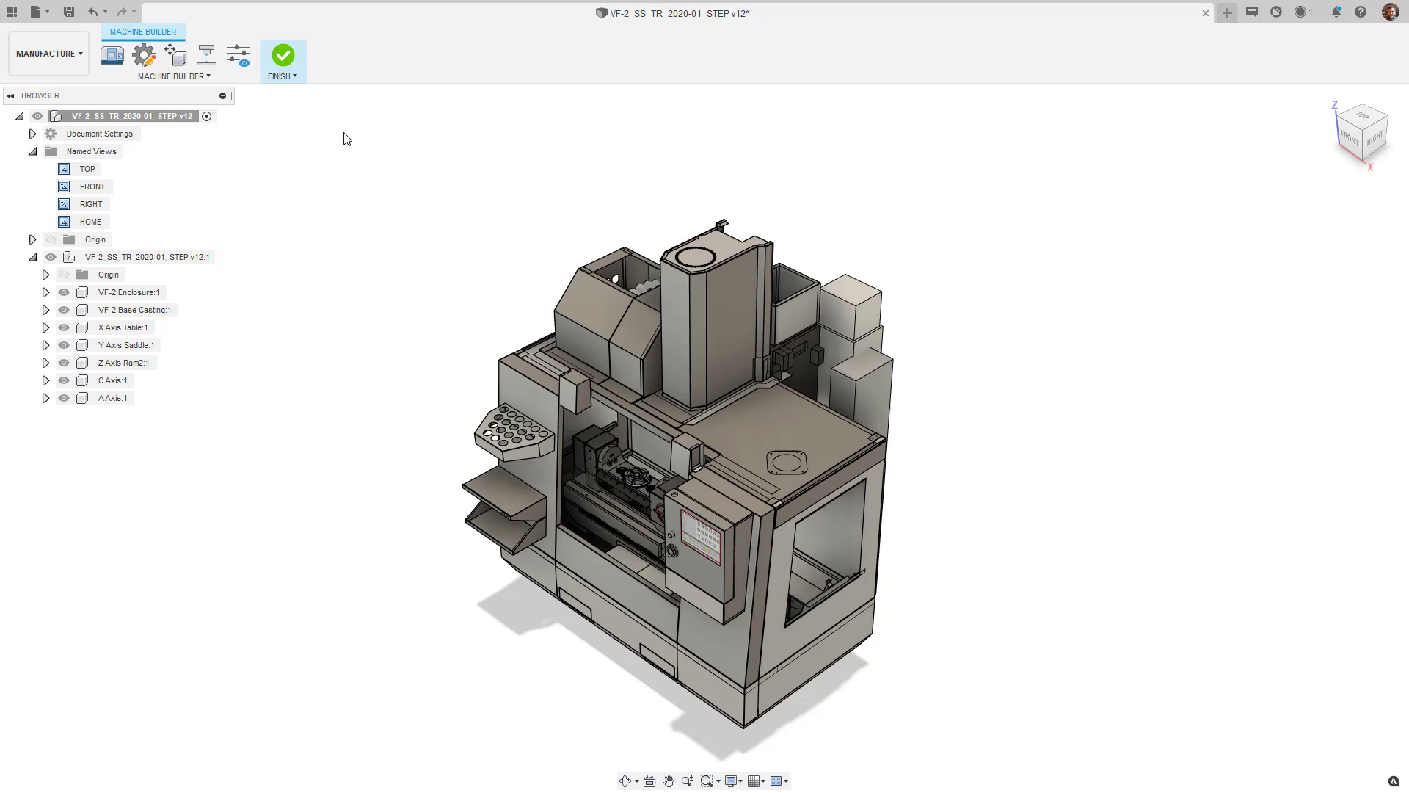
Finish the Machine Builder edits and confirm saving changes and updating the library machine.
{"action": "left_click", "coordinate": [285, 59]}
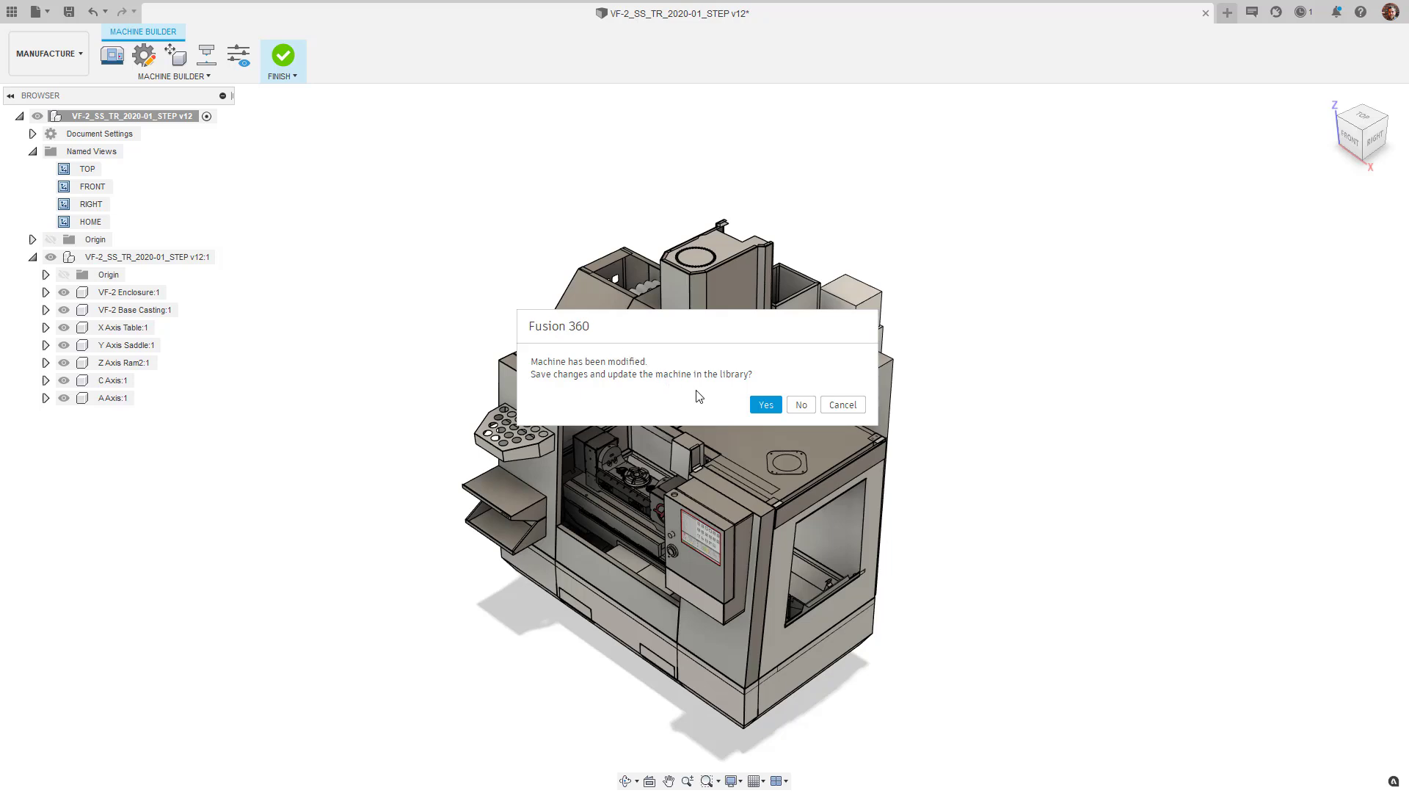
{"action": "left_click", "coordinate": [763, 406]}
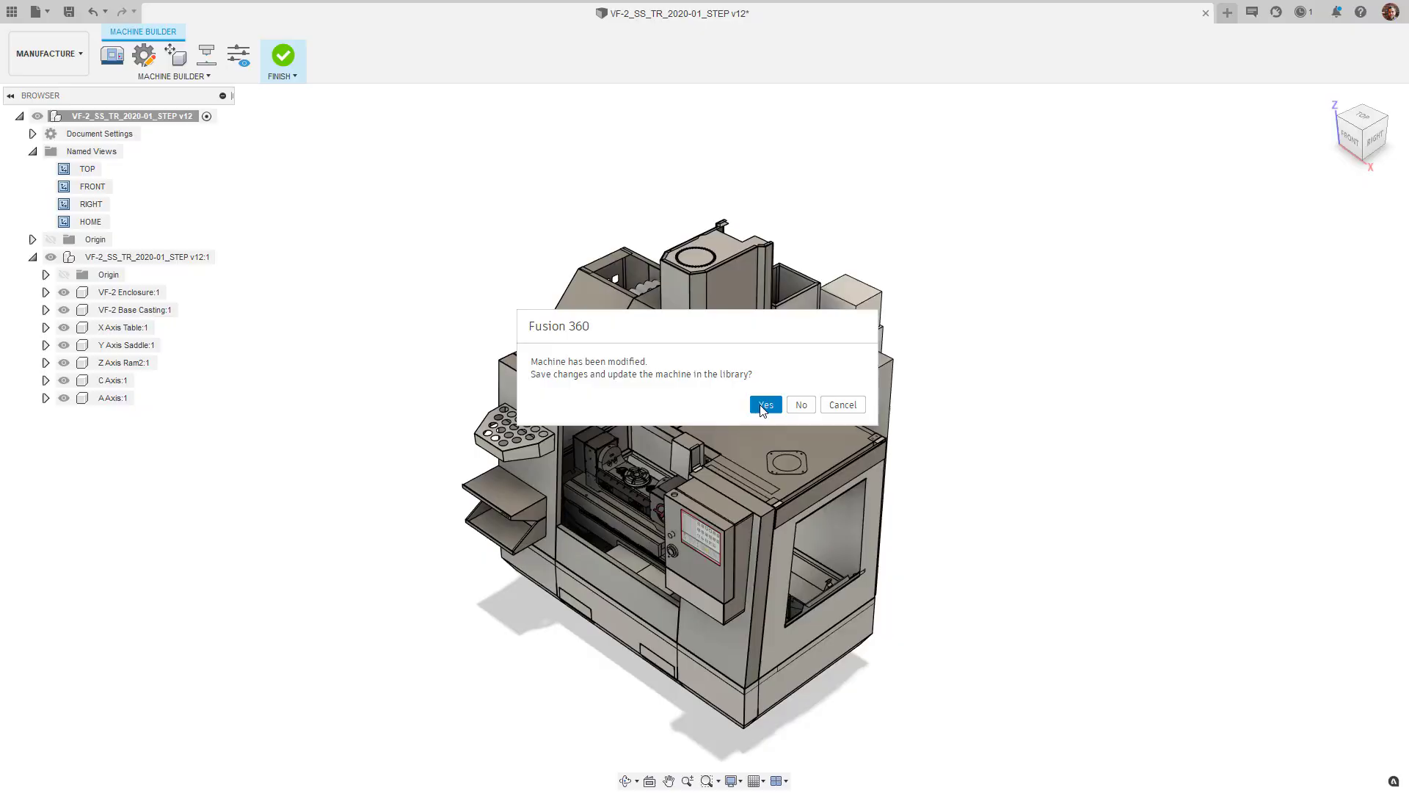